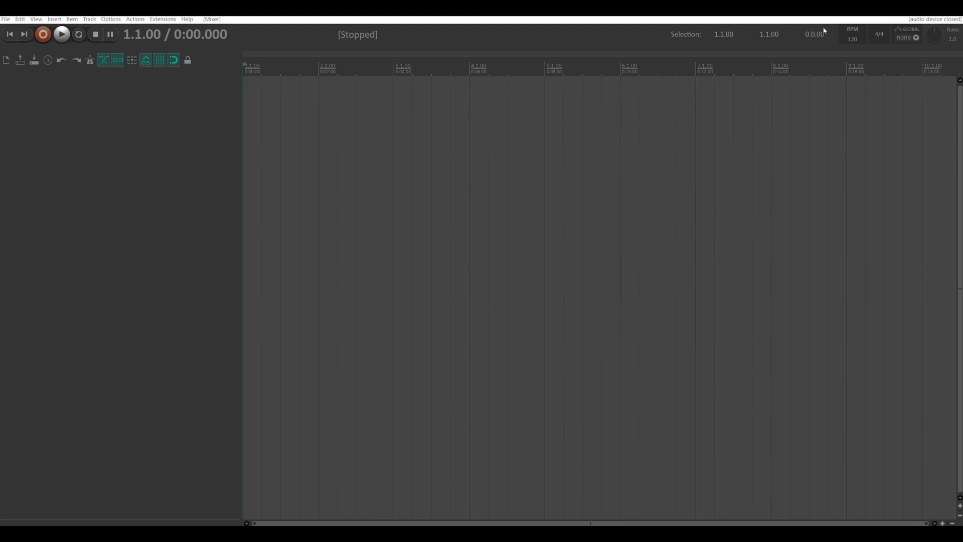
Step: Set the project tempo to 90 BPM and add a new track
{"action": "left_click", "coordinate": [855, 40]}
{"action": "type", "text": "90"}
{"action": "key", "text": "Return"}
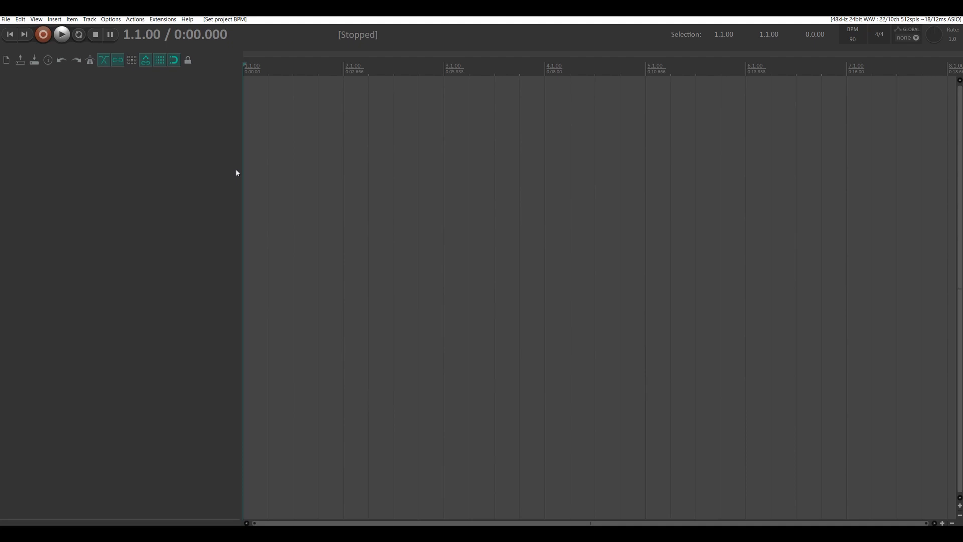
{"action": "double_click", "coordinate": [116, 127]}
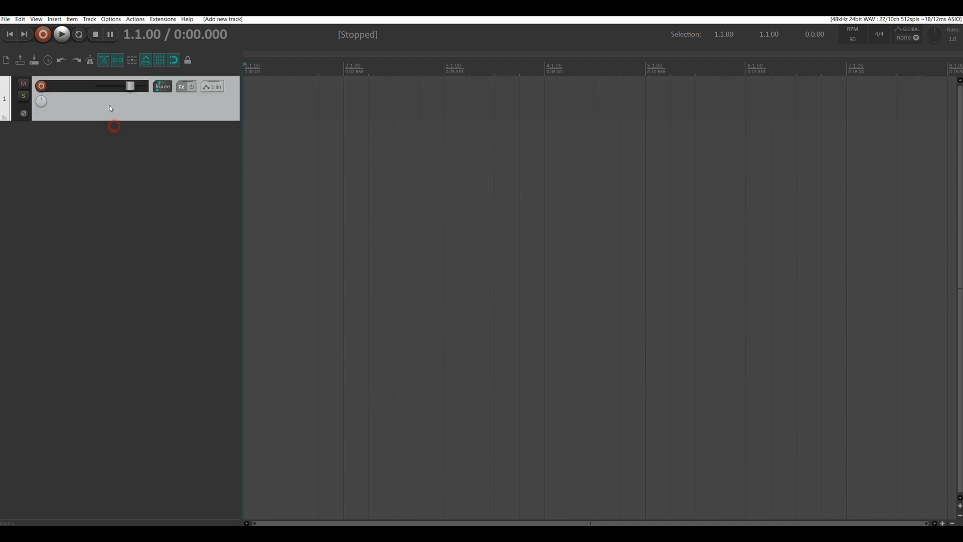
Step: Enable the metronome and play the project briefly to hear the click, then stop playback
{"action": "left_click", "coordinate": [90, 63]}
{"action": "key", "text": "space"}
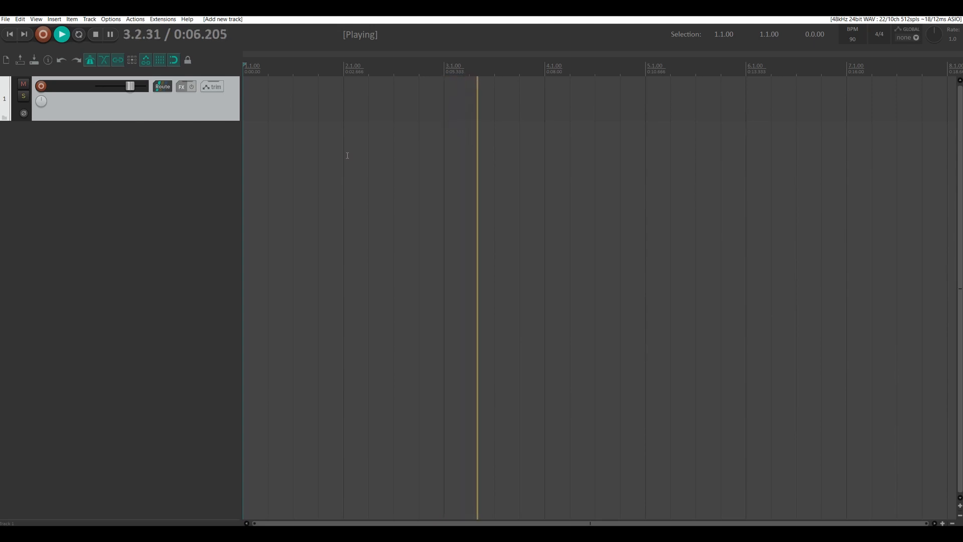
{"action": "key", "text": "space"}
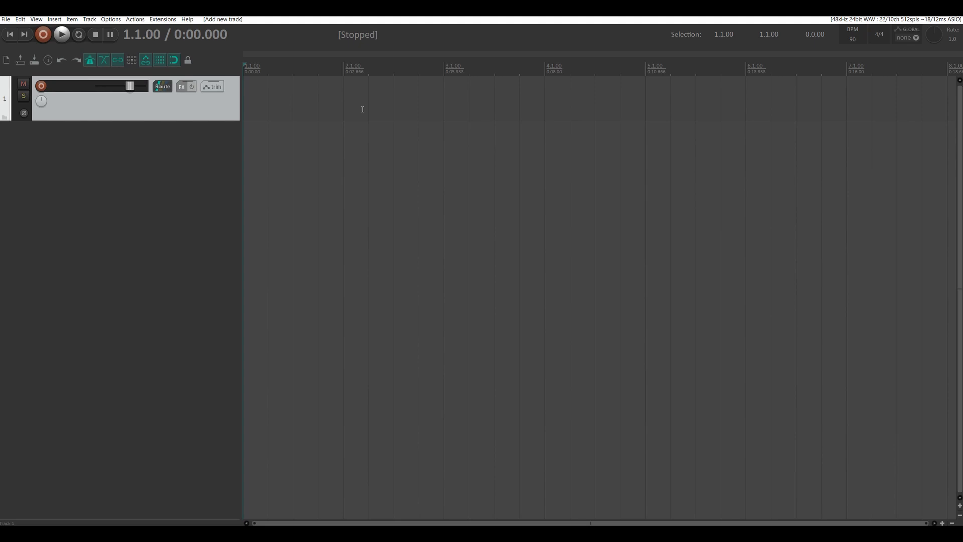
Step: Review the metronome and pre-roll settings, then switch the metronome off and on again
{"action": "right_click", "coordinate": [91, 60]}
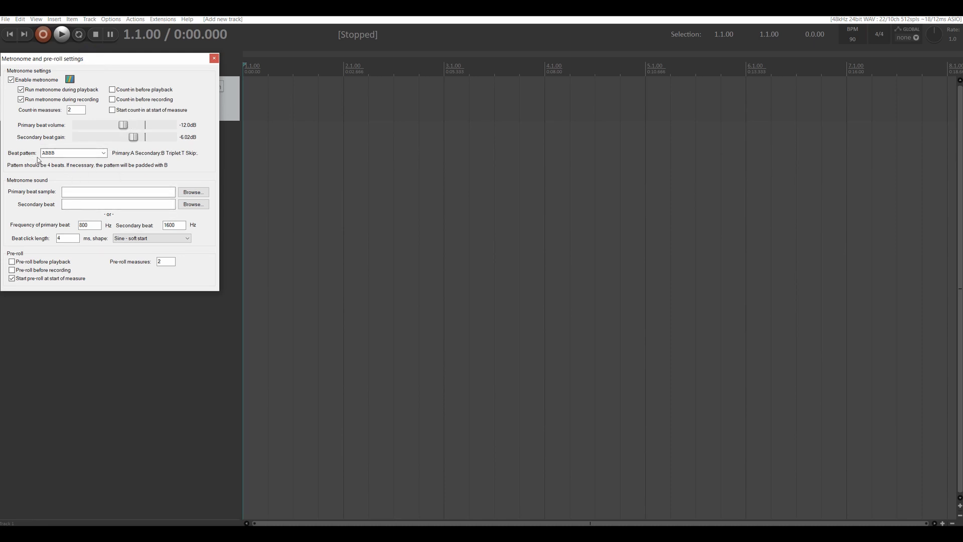
{"action": "left_click", "coordinate": [214, 58]}
{"action": "left_click", "coordinate": [91, 62]}
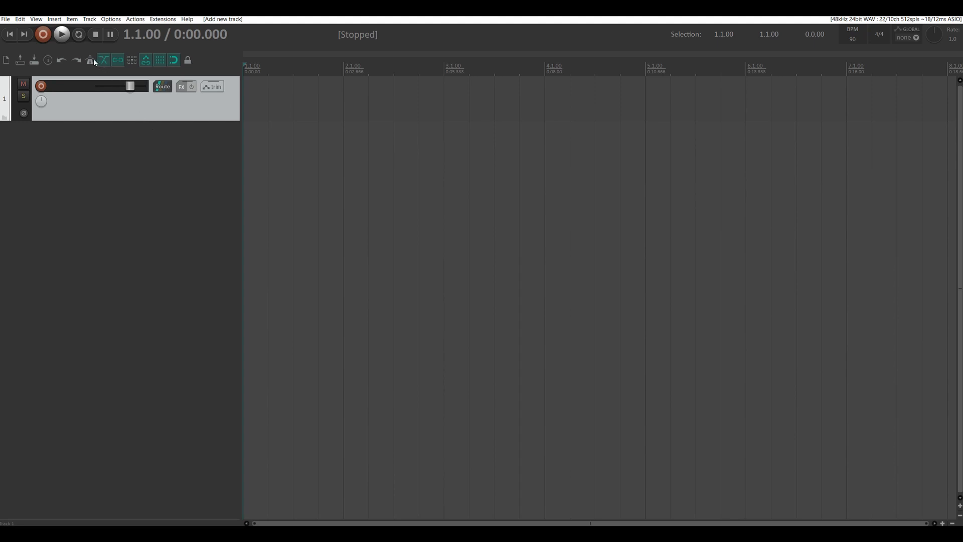
{"action": "left_click", "coordinate": [91, 60]}
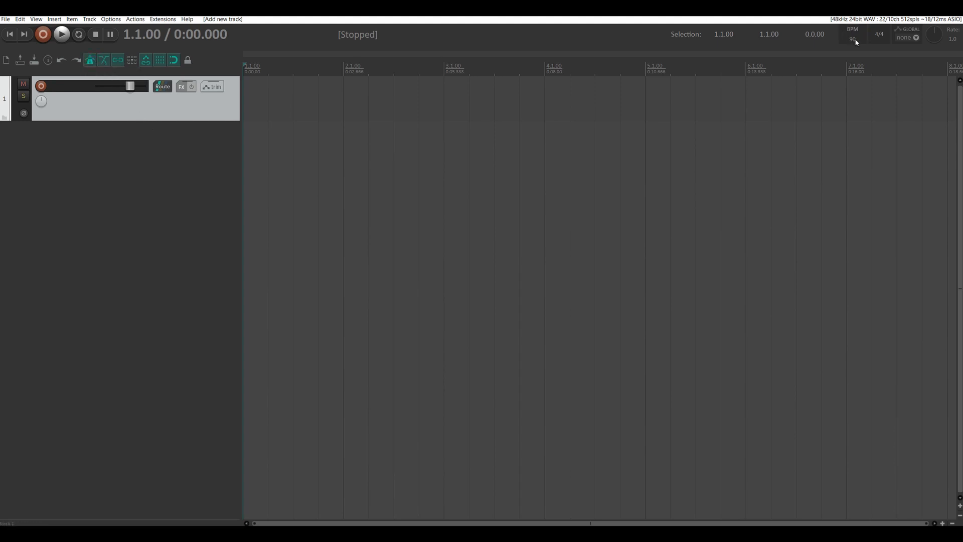
Step: Set the project tempo to 70 BPM and play the metronome briefly at that speed
{"action": "left_click", "coordinate": [853, 40]}
{"action": "type", "text": "70"}
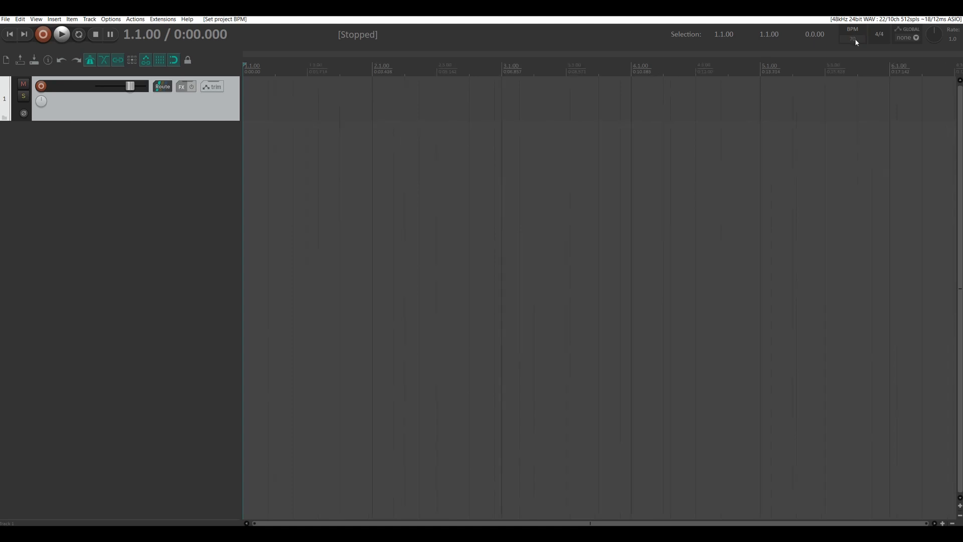
{"action": "key", "text": "Return"}
{"action": "key", "text": "space"}
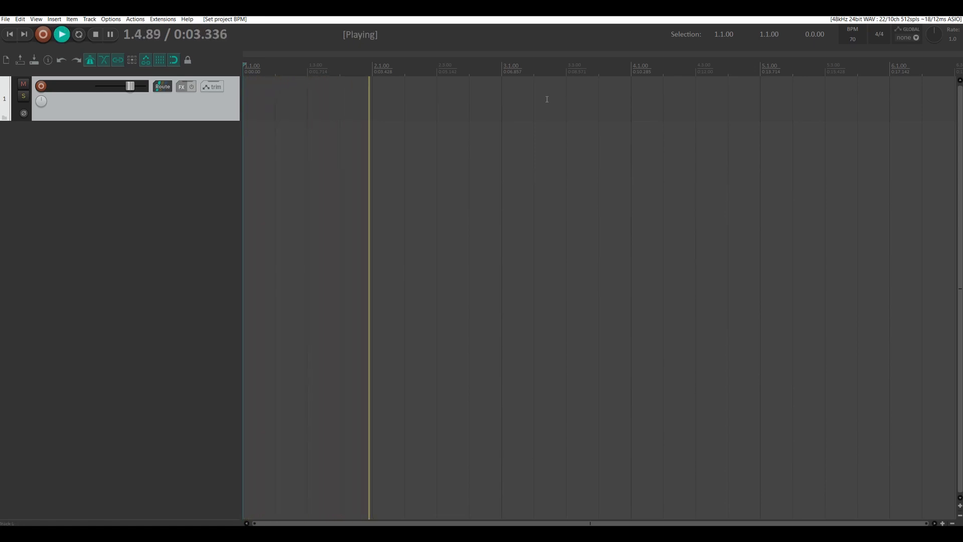
{"action": "key", "text": "space"}
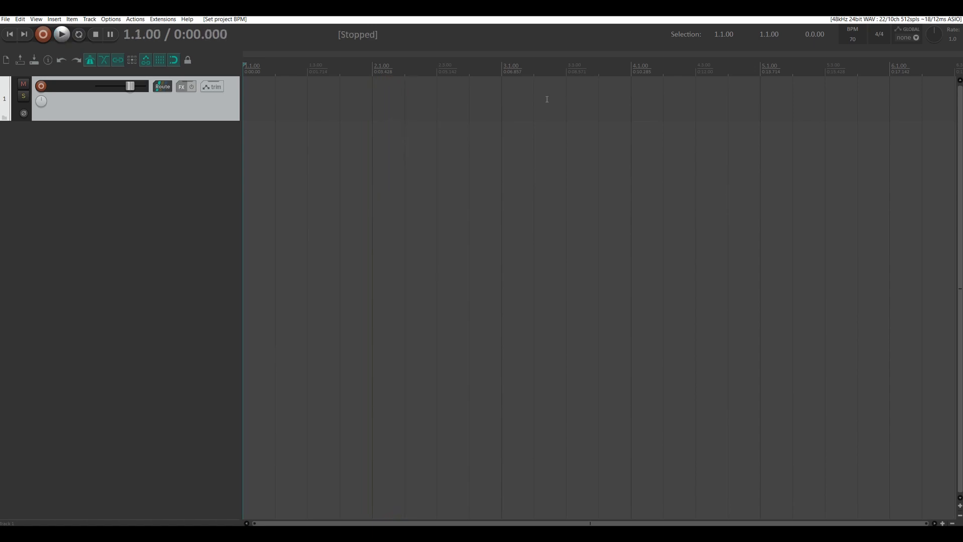
Step: Set the project tempo back to 90 BPM and disable the metronome
{"action": "double_click", "coordinate": [854, 39]}
{"action": "type", "text": "90"}
{"action": "key", "text": "Return"}
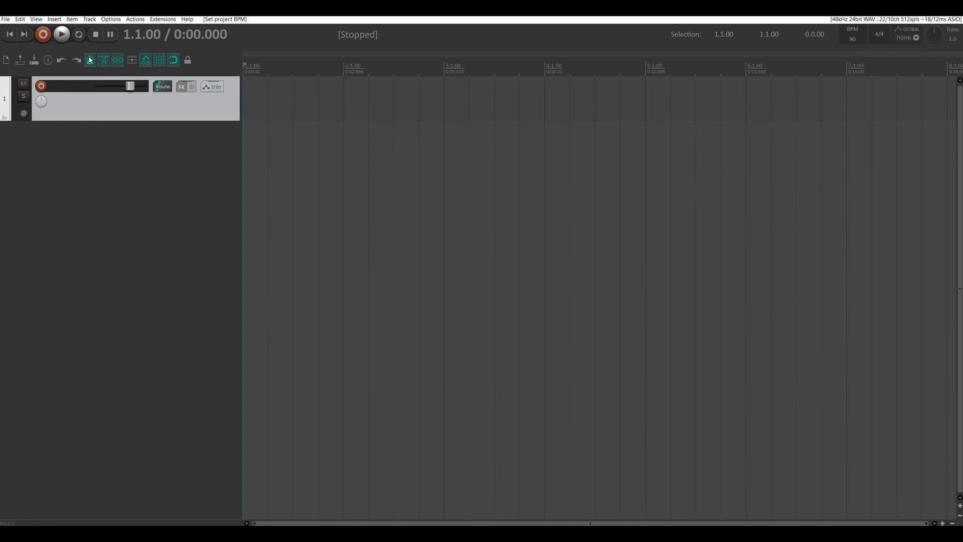
{"action": "left_click", "coordinate": [90, 60]}
Step: Open the REAPER resource path in the file explorer and place the Click Samples folder inside its Data folder
{"action": "left_click", "coordinate": [111, 19]}
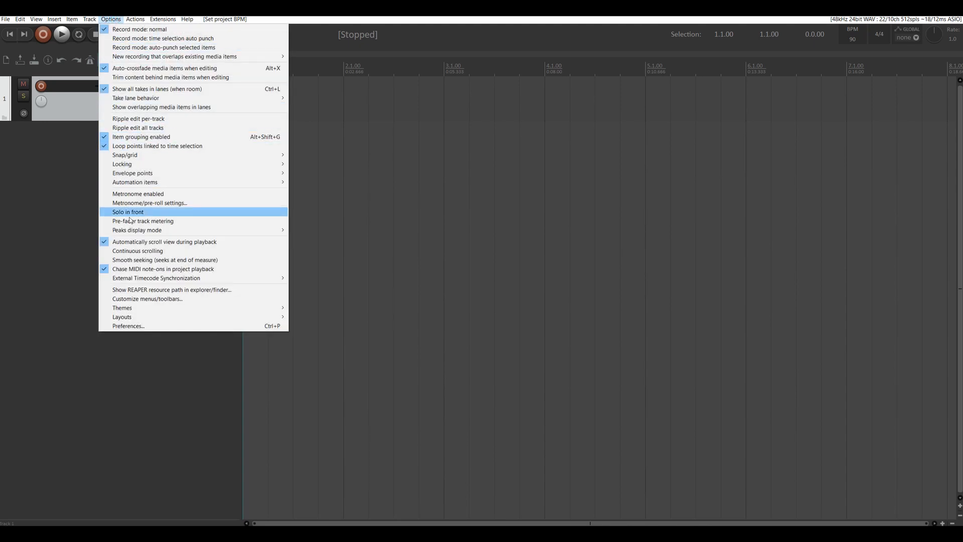
{"action": "left_click", "coordinate": [151, 292]}
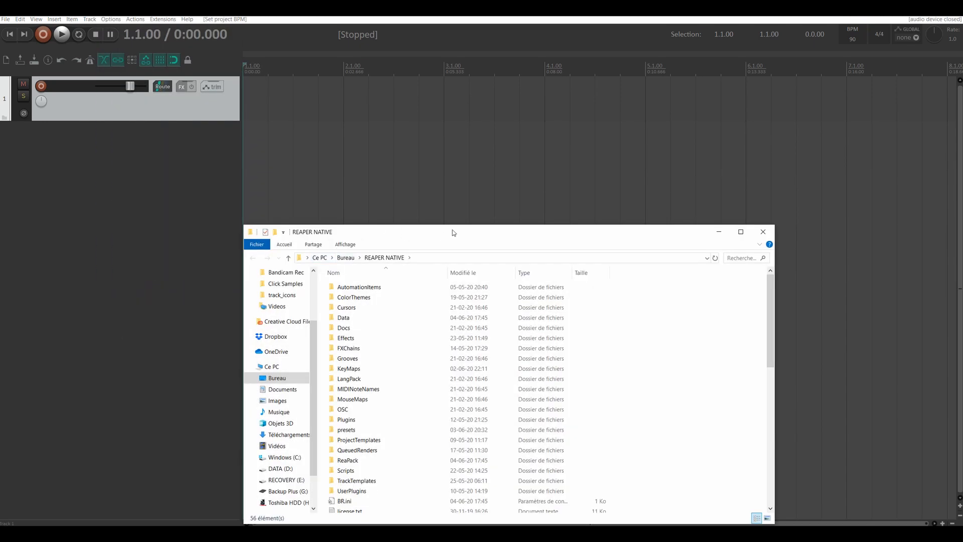
{"action": "left_click_drag", "start_coordinate": [453, 233], "coordinate": [436, 123]}
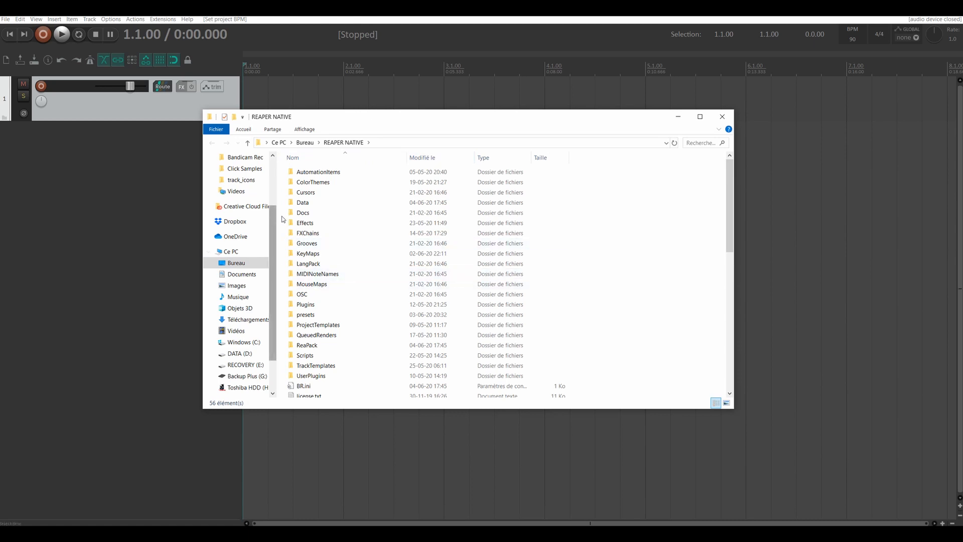
{"action": "double_click", "coordinate": [302, 202]}
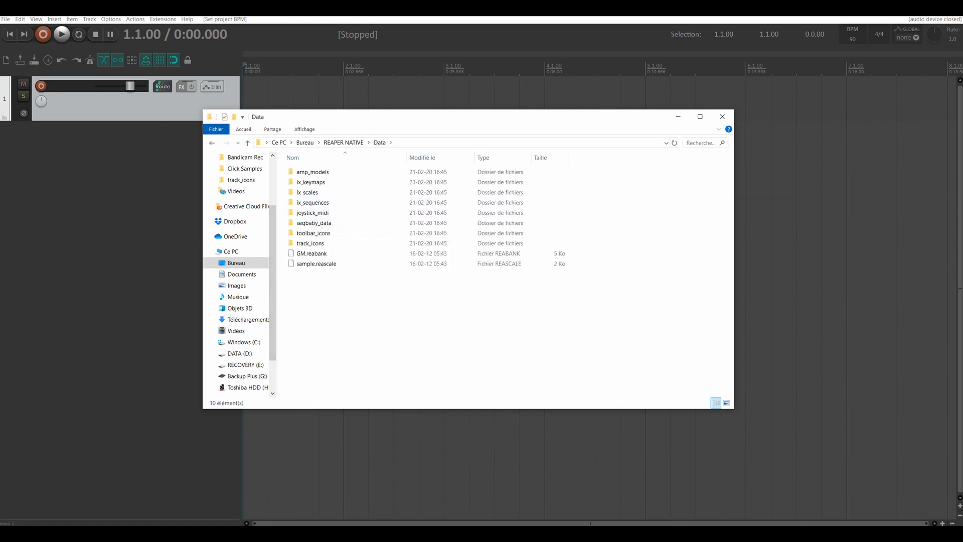
{"action": "left_click_drag", "start_coordinate": [960, 296], "coordinate": [307, 303]}
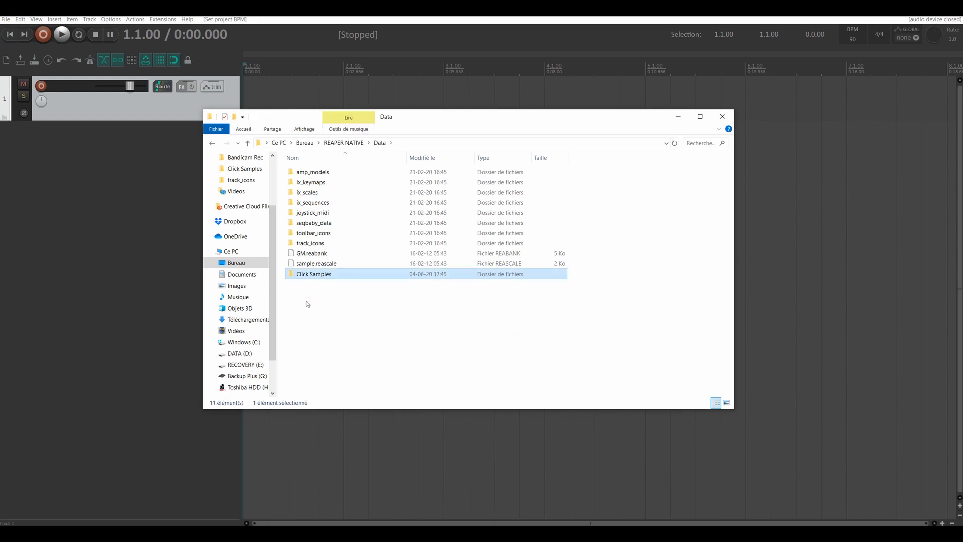
{"action": "left_click", "coordinate": [680, 118]}
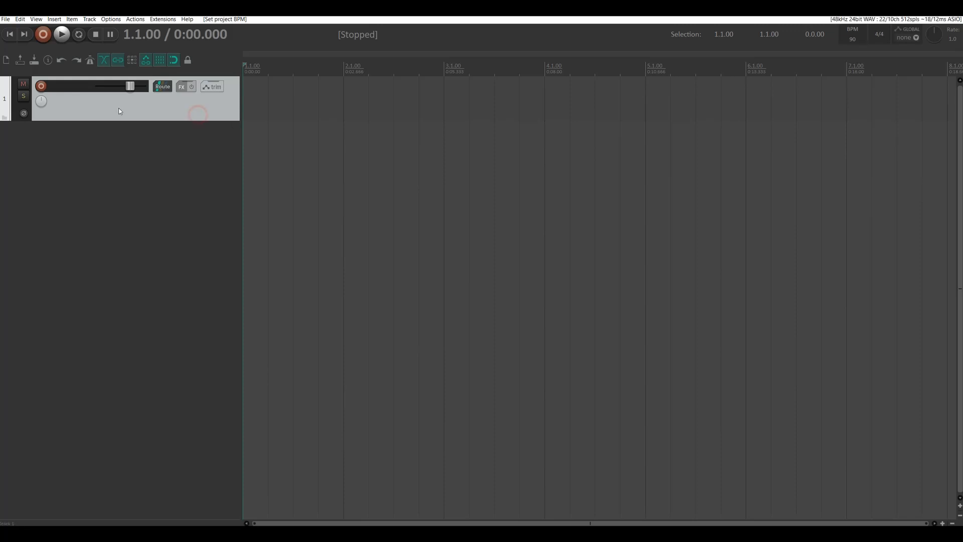
Step: Name the track CLICK, set its recording to disabled (input monitoring only) with no input, and leave it disarmed
{"action": "double_click", "coordinate": [69, 84]}
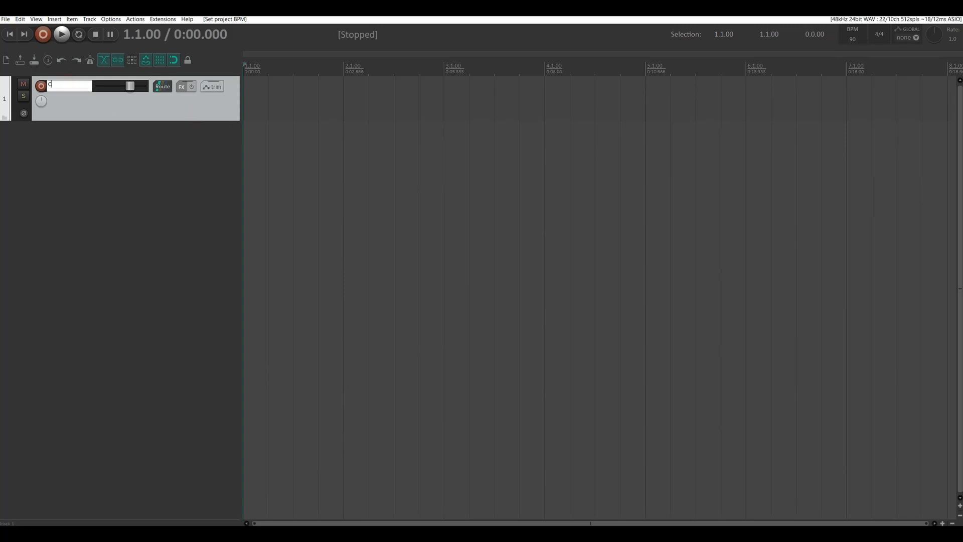
{"action": "key", "text": "Return"}
{"action": "right_click", "coordinate": [42, 87]}
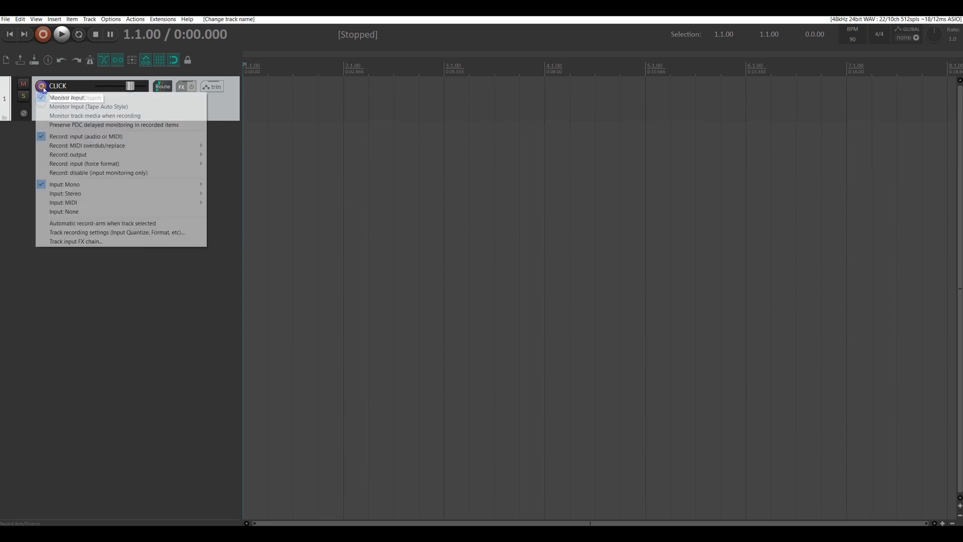
{"action": "left_click", "coordinate": [78, 173]}
{"action": "right_click", "coordinate": [43, 87]}
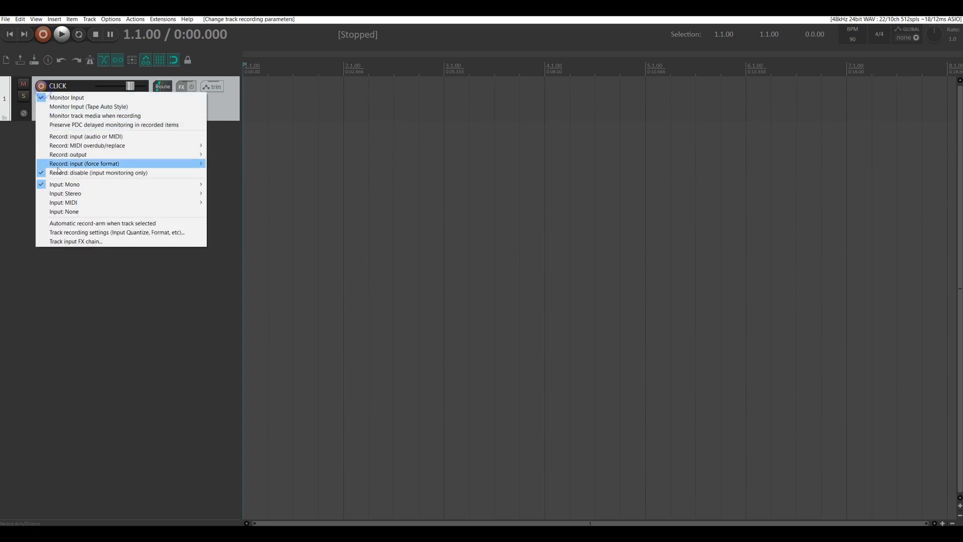
{"action": "left_click", "coordinate": [66, 211]}
{"action": "left_click", "coordinate": [42, 86]}
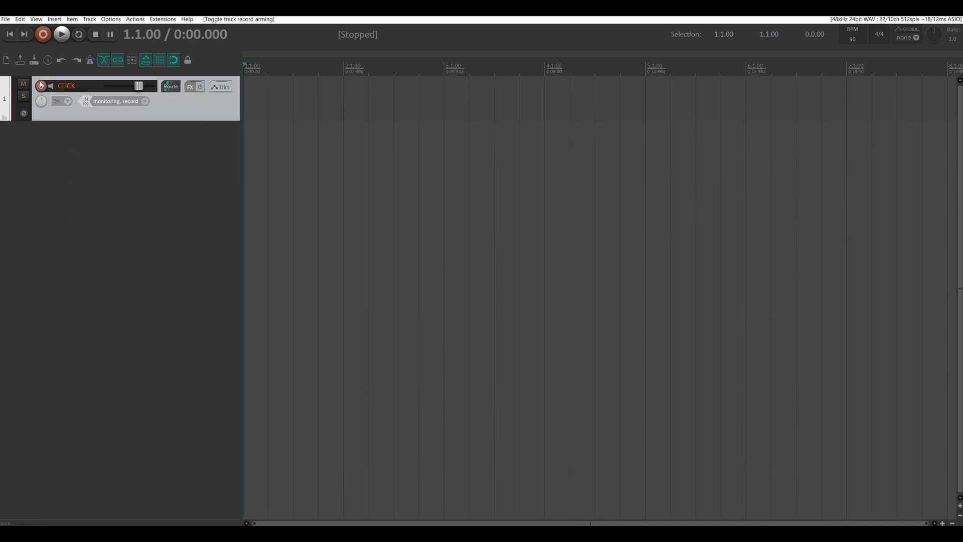
{"action": "left_click", "coordinate": [42, 86]}
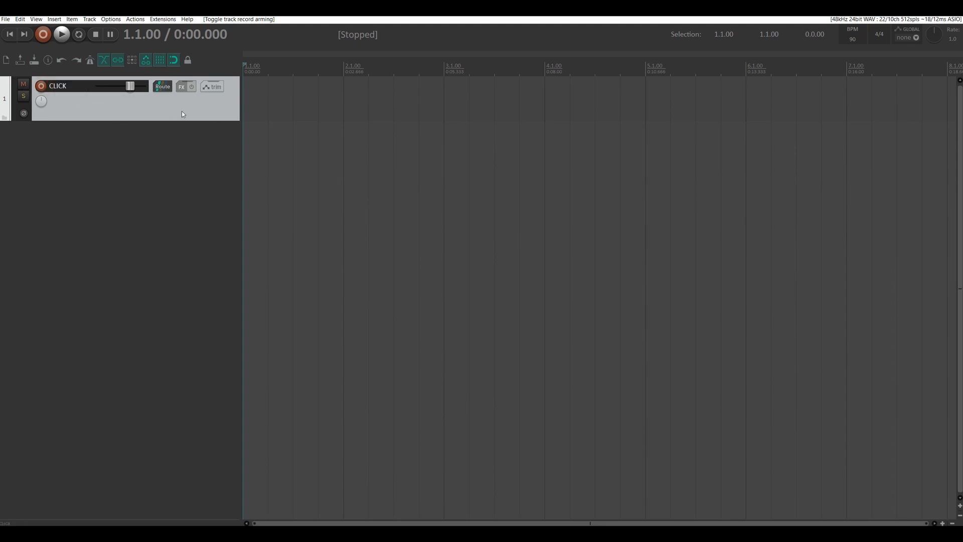
Step: Add the Cockos ReaSamplOmatic5000 instrument to the CLICK track and close the plugin browser
{"action": "left_click", "coordinate": [182, 87]}
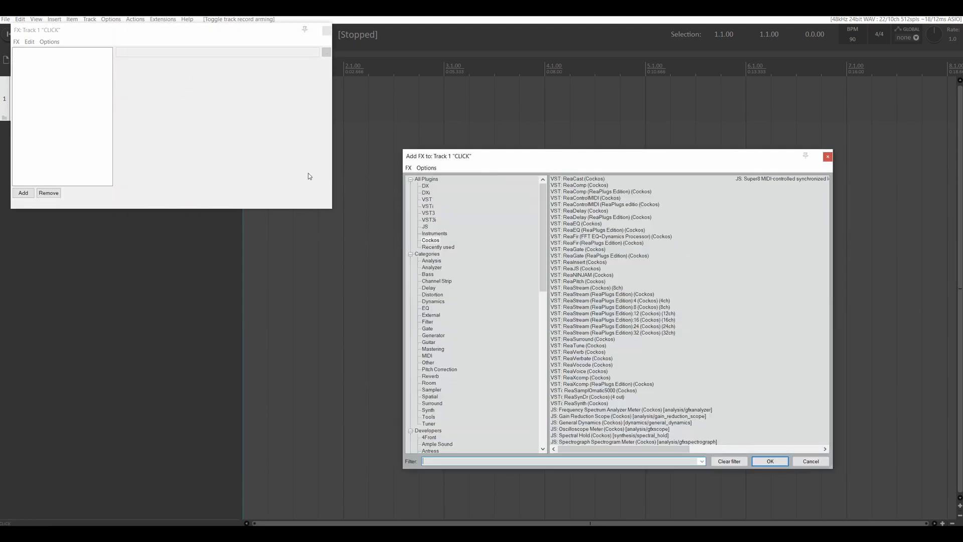
{"action": "left_click", "coordinate": [433, 234]}
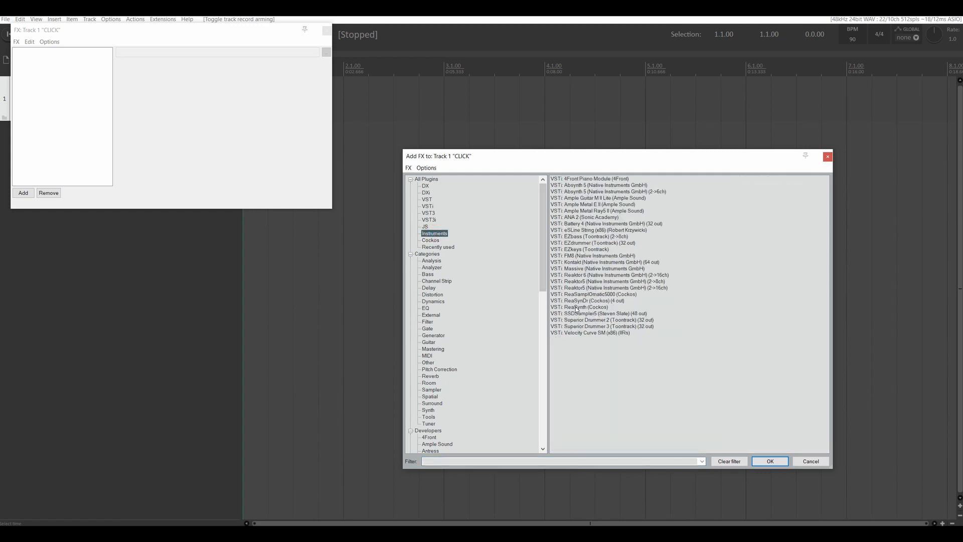
{"action": "left_click", "coordinate": [432, 240]}
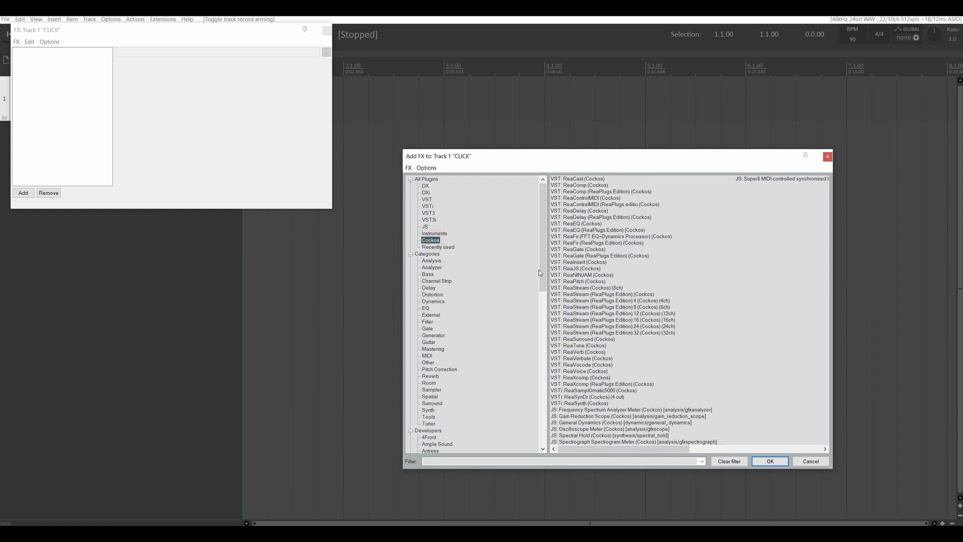
{"action": "double_click", "coordinate": [594, 390]}
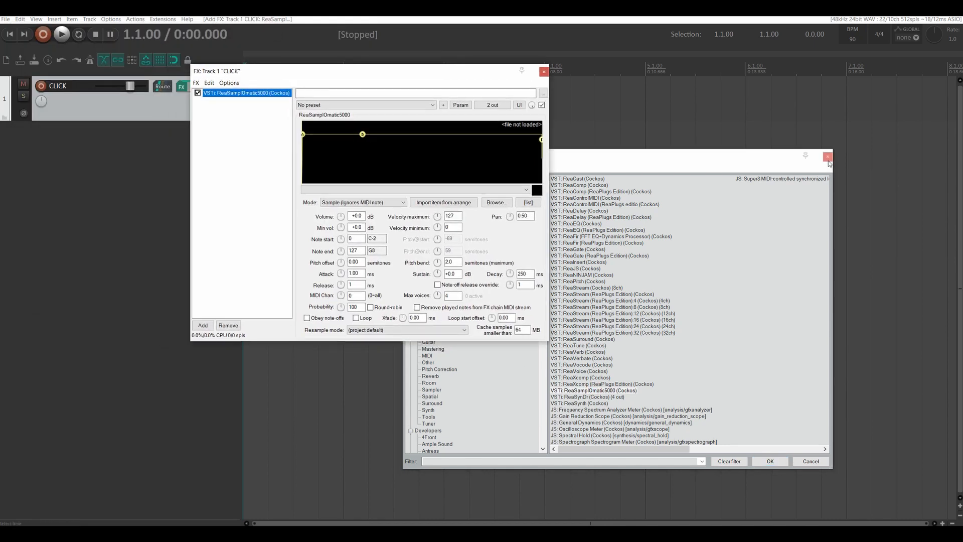
{"action": "left_click", "coordinate": [827, 157]}
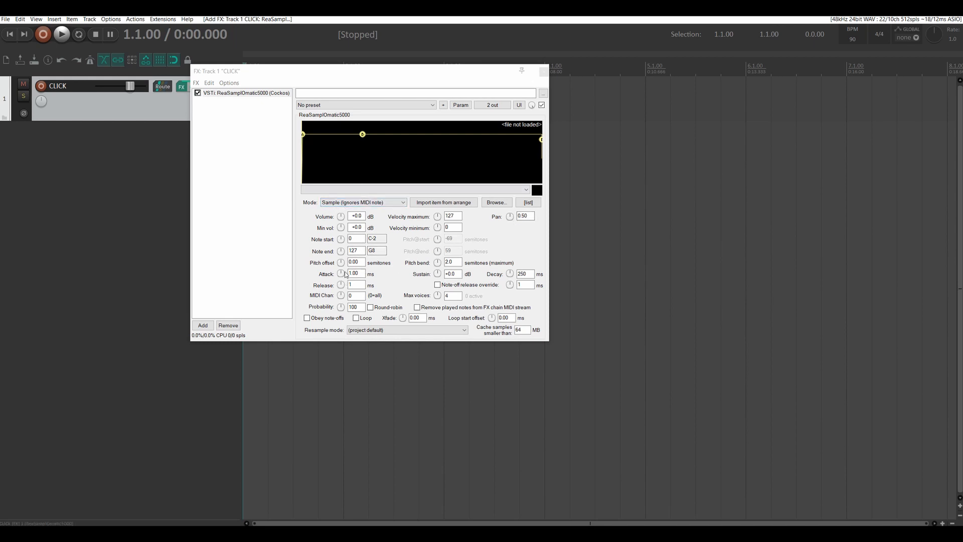
Step: Set the sampler's attack to 0 ms, volume to 6 dB, minimum volume to -36 dB, and start and end notes to 40
{"action": "double_click", "coordinate": [342, 274]}
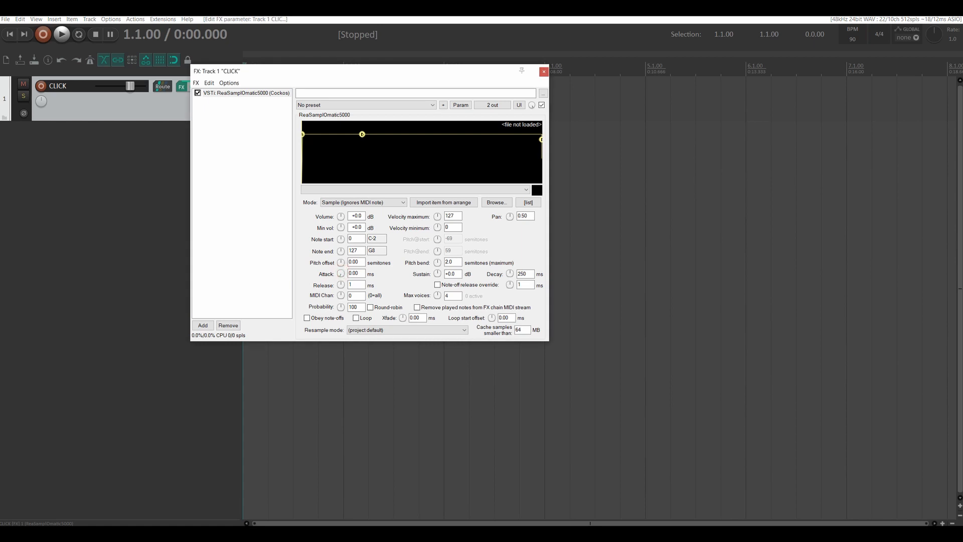
{"action": "double_click", "coordinate": [355, 216]}
{"action": "type", "text": "6"}
{"action": "double_click", "coordinate": [356, 227]}
{"action": "type", "text": "-"}
{"action": "key", "text": "Tab"}
{"action": "key", "text": "Tab"}
{"action": "type", "text": "40"}
Step: Load Temps fort.ogg from the Click Samples folder into the sampler
{"action": "left_click", "coordinate": [489, 202]}
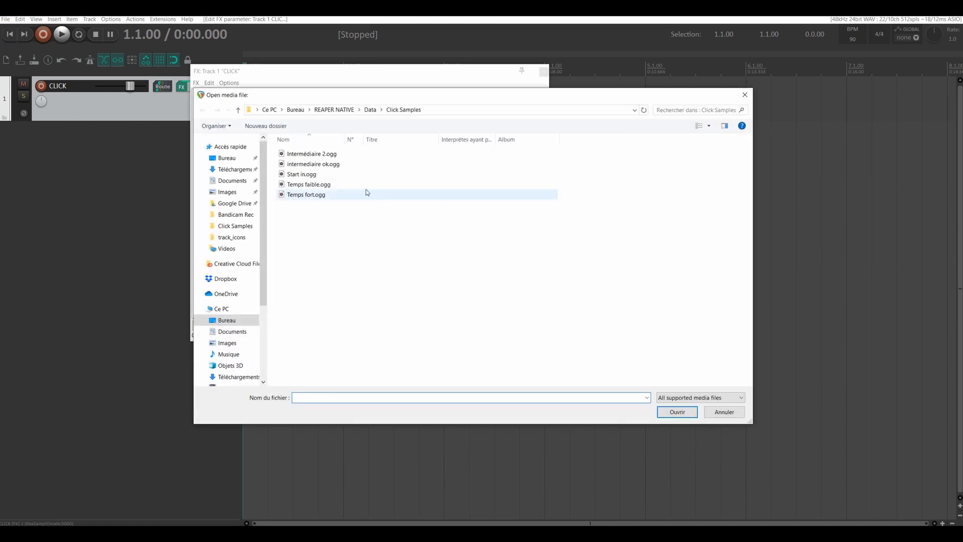
{"action": "left_click_drag", "start_coordinate": [412, 103], "coordinate": [607, 93]}
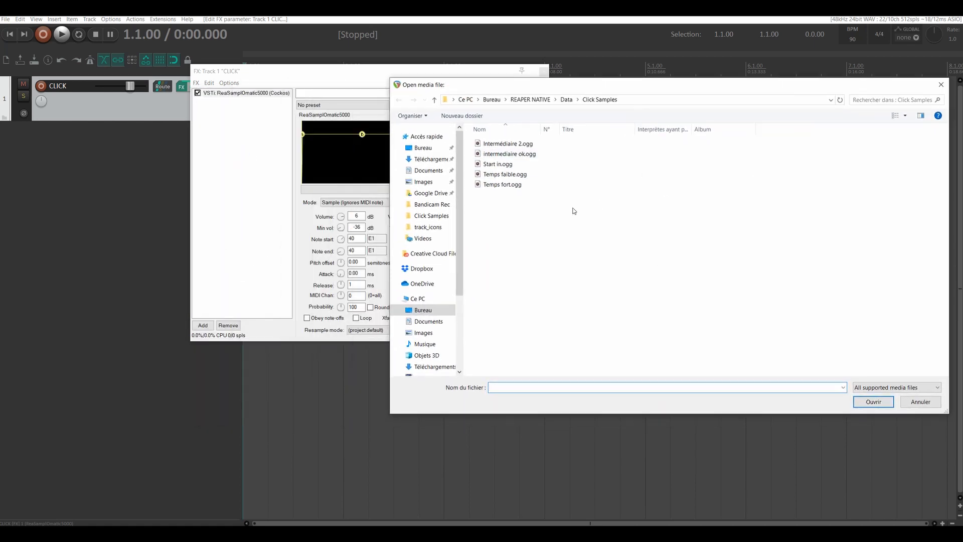
{"action": "left_click", "coordinate": [501, 185]}
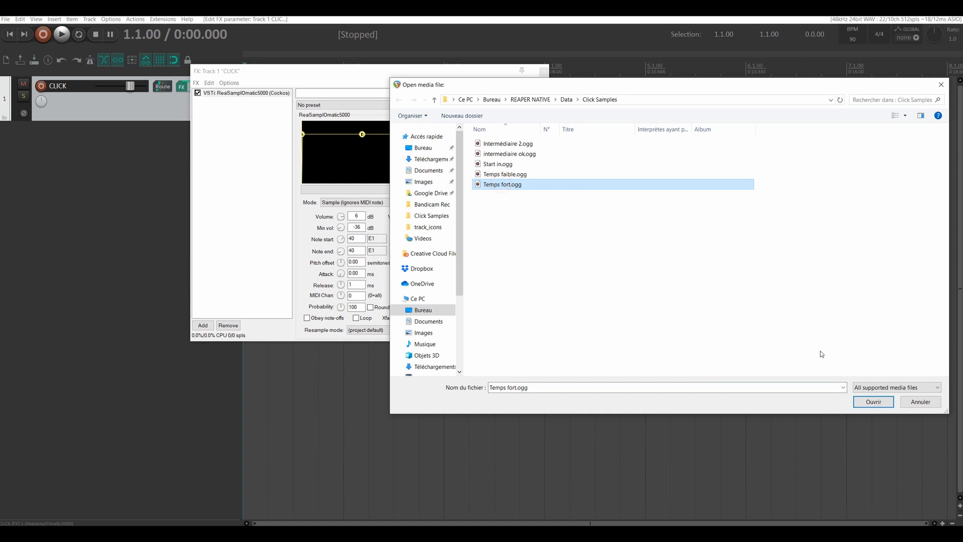
{"action": "left_click", "coordinate": [878, 404]}
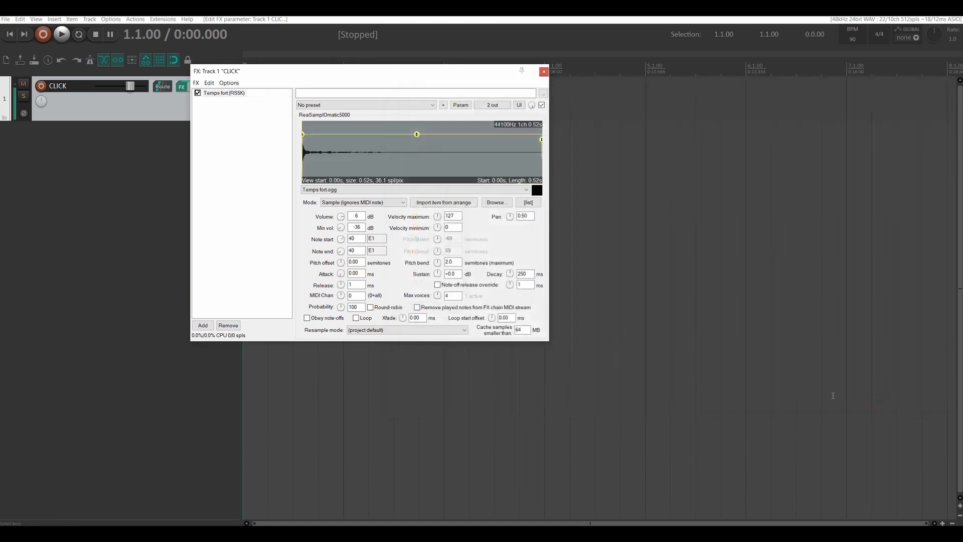
Step: Duplicate the Temps fort sampler in the CLICK track's FX chain and switch the copy's sample to Temps faible.ogg
{"action": "left_click", "coordinate": [226, 94]}
{"action": "key", "text": "ctrl+v"}
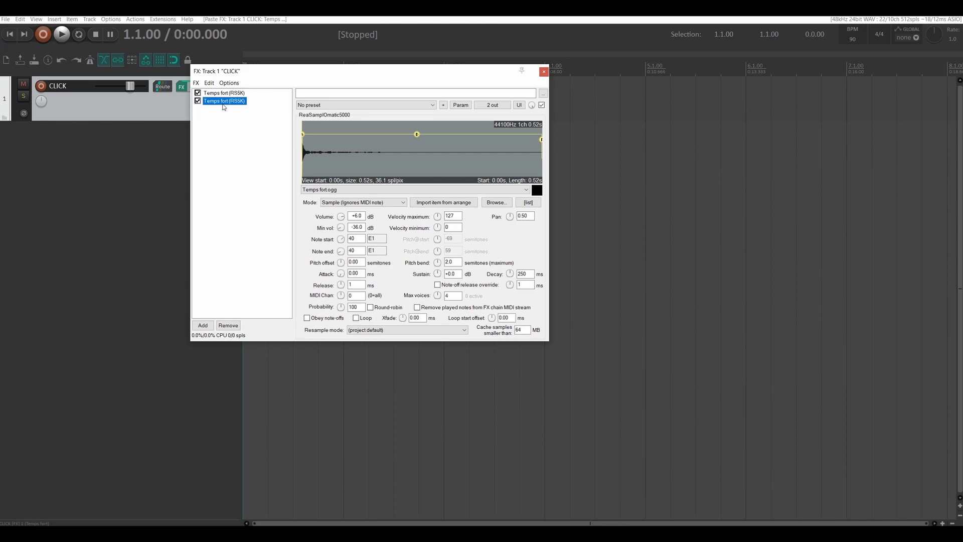
{"action": "left_click", "coordinate": [403, 191]}
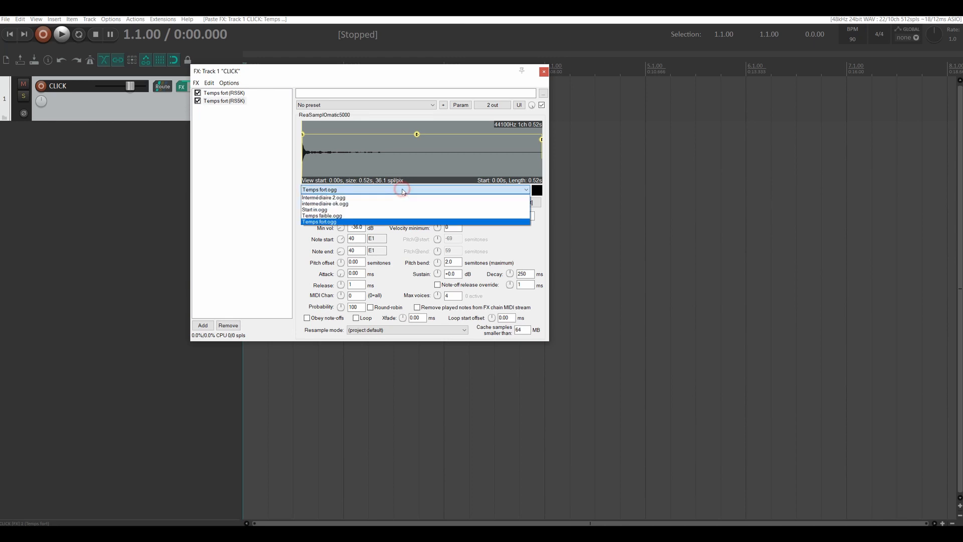
{"action": "left_click", "coordinate": [319, 216]}
Step: Set the Temps faible sampler's start and end notes to 39
{"action": "double_click", "coordinate": [356, 238]}
{"action": "type", "text": "39"}
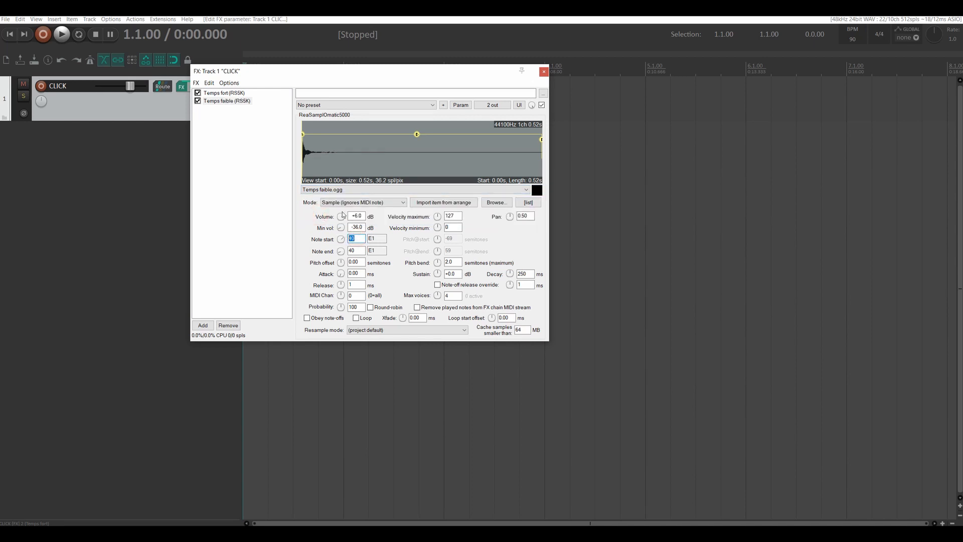
{"action": "double_click", "coordinate": [354, 251]}
{"action": "type", "text": "3"}
Step: Duplicate the Temps faible sampler in the FX chain and switch the copy's sample to intermediaire ok.ogg
{"action": "left_click", "coordinate": [224, 102]}
{"action": "key", "text": "ctrl+v"}
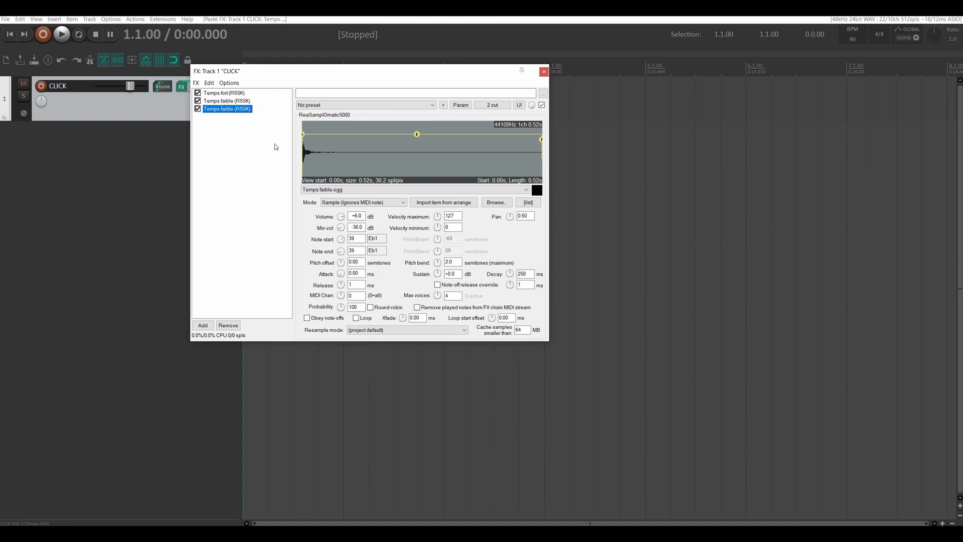
{"action": "left_click", "coordinate": [343, 190]}
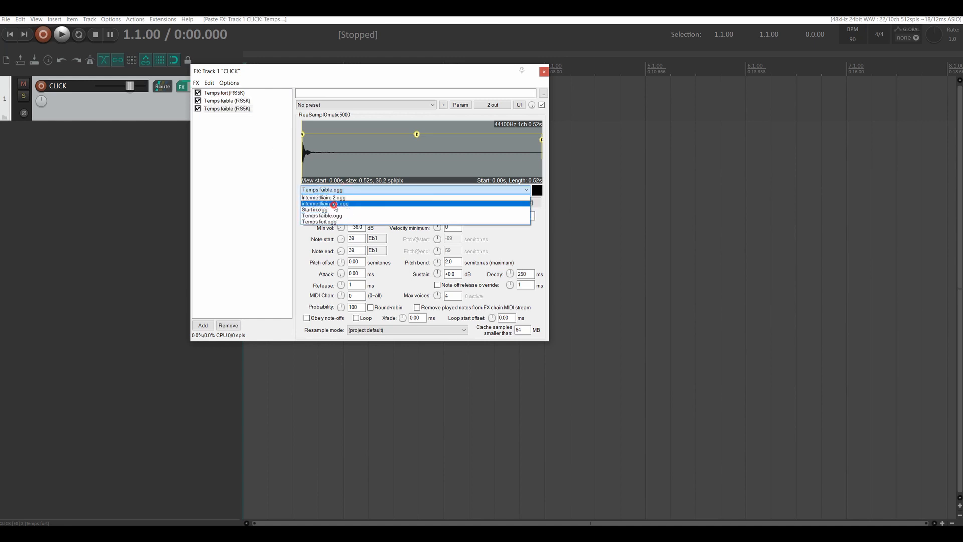
{"action": "left_click", "coordinate": [334, 203]}
Step: Set the intermediaire ok sampler's start and end notes to 38
{"action": "double_click", "coordinate": [356, 239]}
{"action": "type", "text": "38"}
{"action": "key", "text": "Tab"}
{"action": "type", "text": "38"}
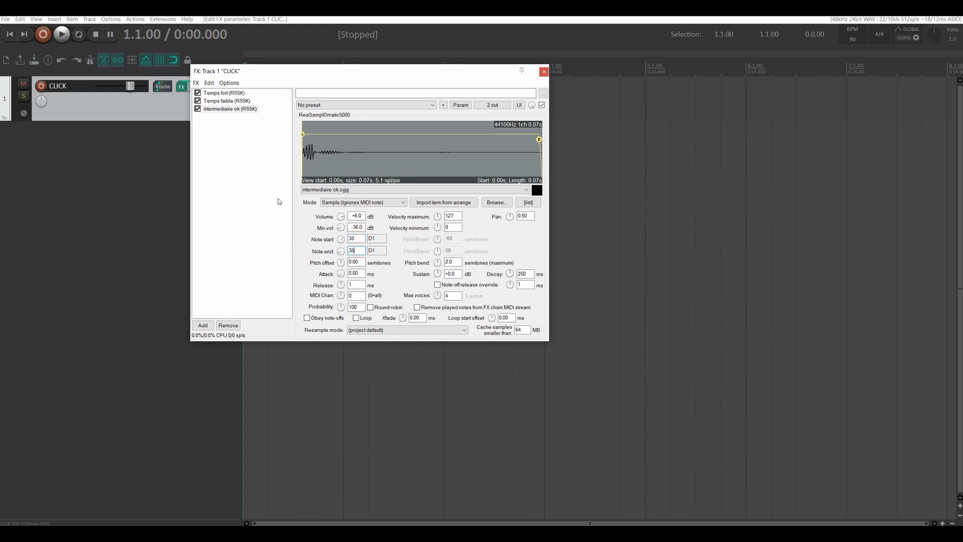
Step: Duplicate the intermediaire ok sampler and switch the copy's sample to Intermédiaire 2.ogg
{"action": "left_click", "coordinate": [221, 109]}
{"action": "key", "text": "ctrl+c"}
{"action": "key", "text": "ctrl+v"}
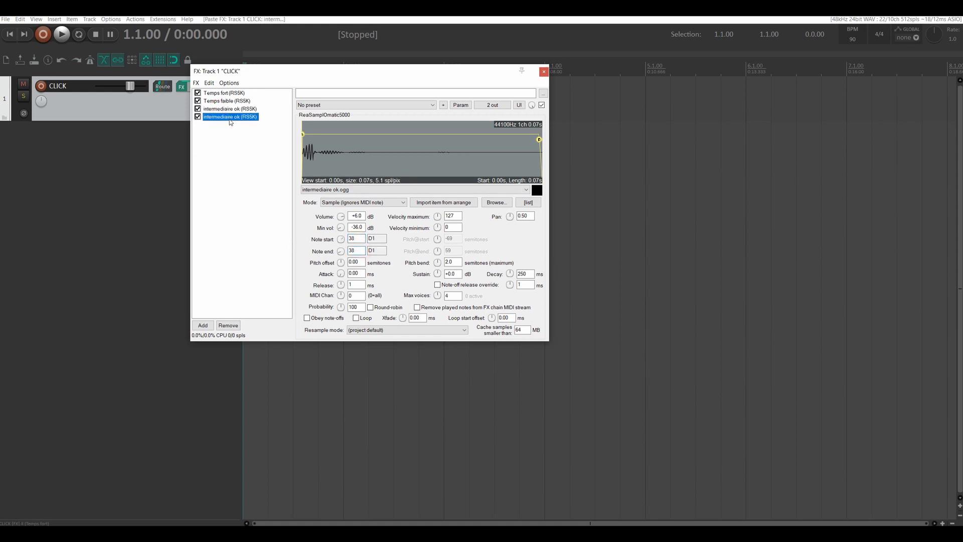
{"action": "left_click", "coordinate": [310, 189]}
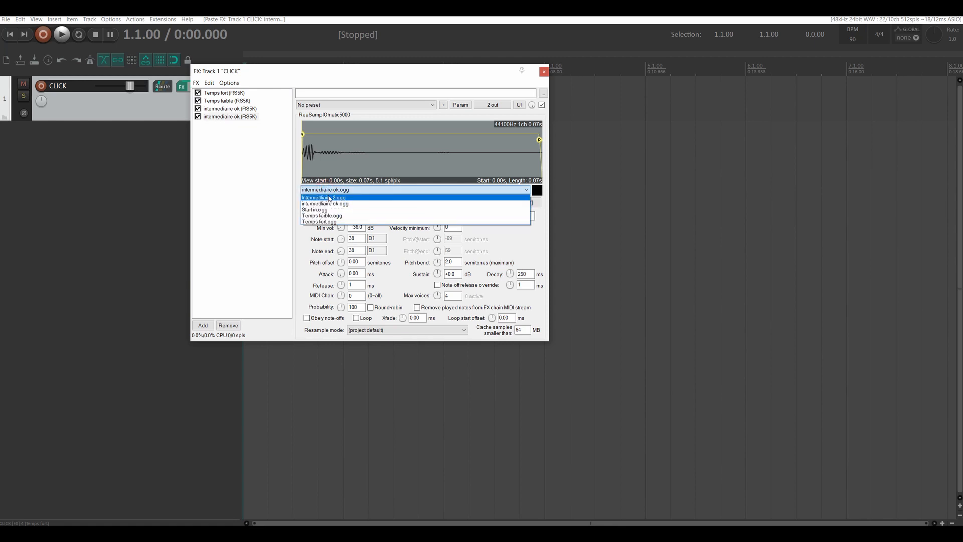
{"action": "left_click", "coordinate": [327, 197]}
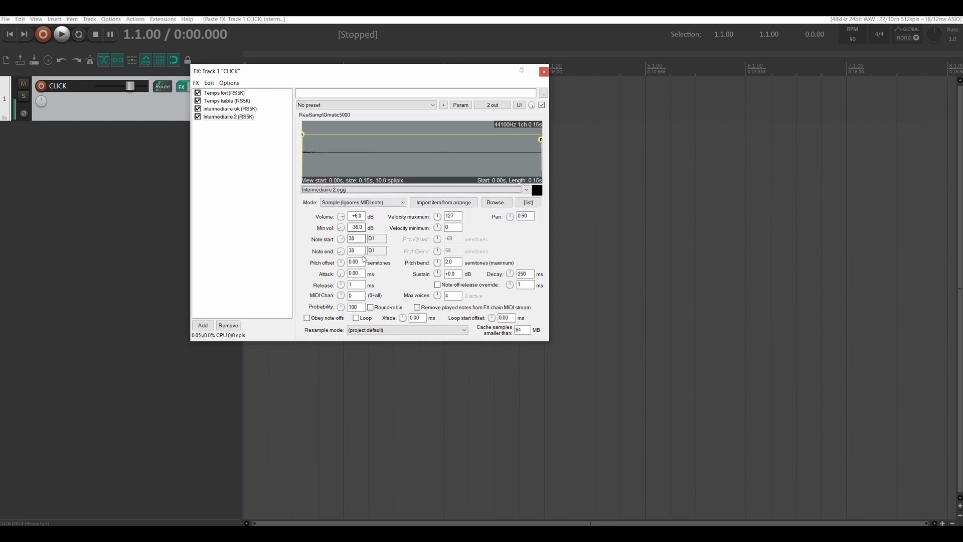
Step: Set the Intermédiaire 2 sampler's end and start notes to 37
{"action": "type", "text": "37"}
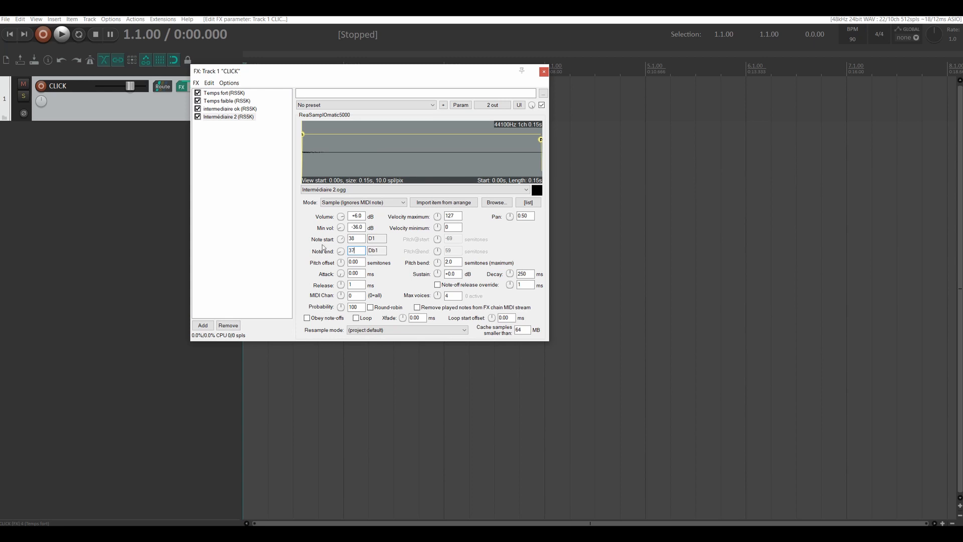
{"action": "double_click", "coordinate": [354, 238]}
{"action": "type", "text": "37"}
{"action": "left_click", "coordinate": [317, 190]}
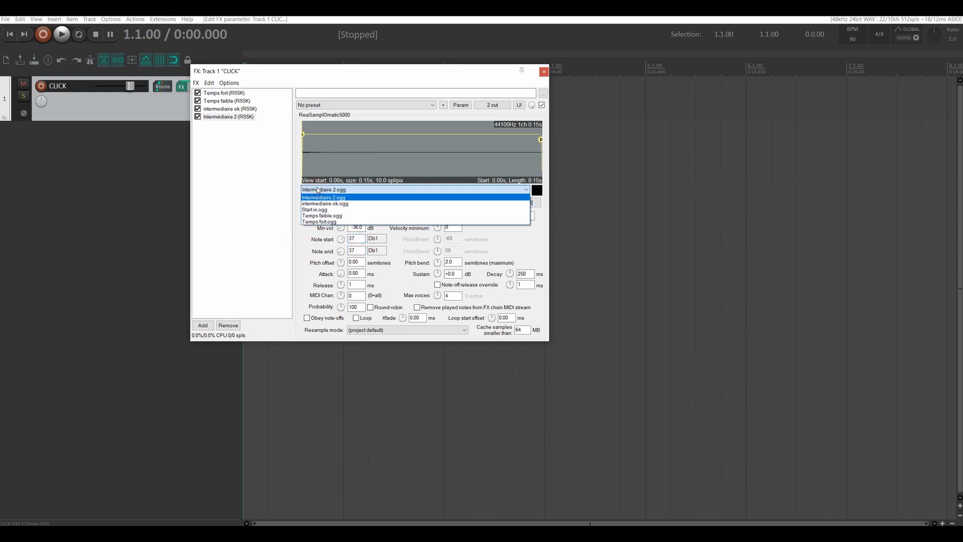
{"action": "left_click", "coordinate": [316, 190]}
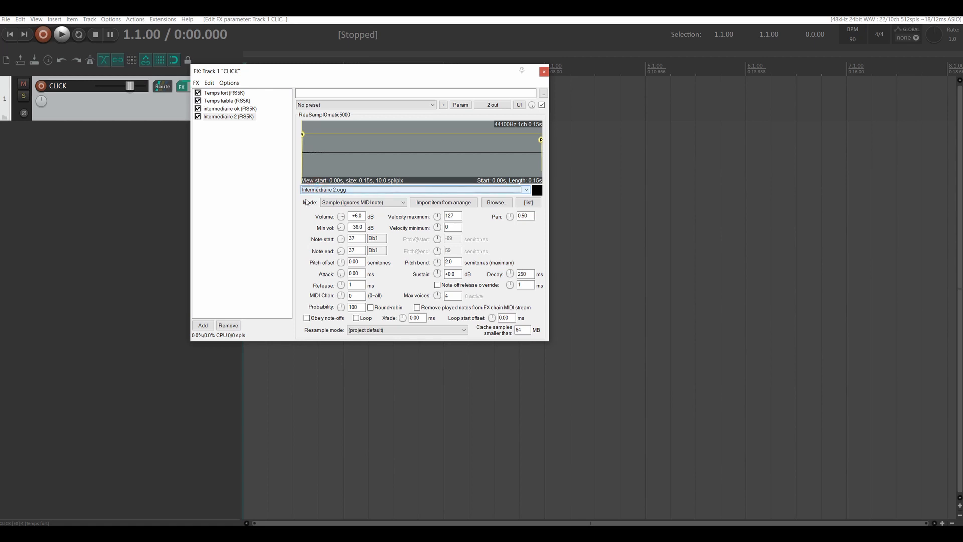
Step: Duplicate the Intermédiaire 2 sampler and switch the copy's sample to Start in.ogg
{"action": "left_click", "coordinate": [217, 117]}
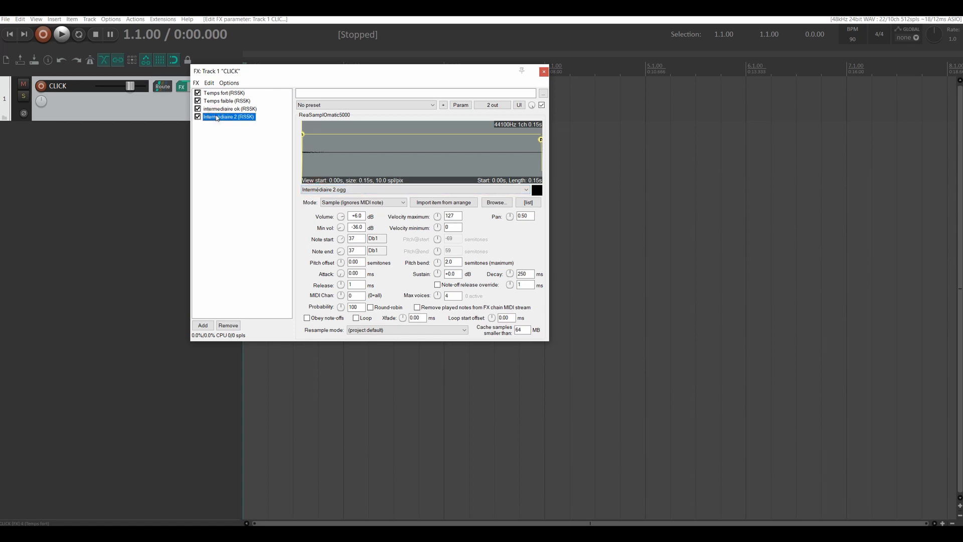
{"action": "key", "text": "ctrl+v"}
{"action": "left_click", "coordinate": [340, 191]}
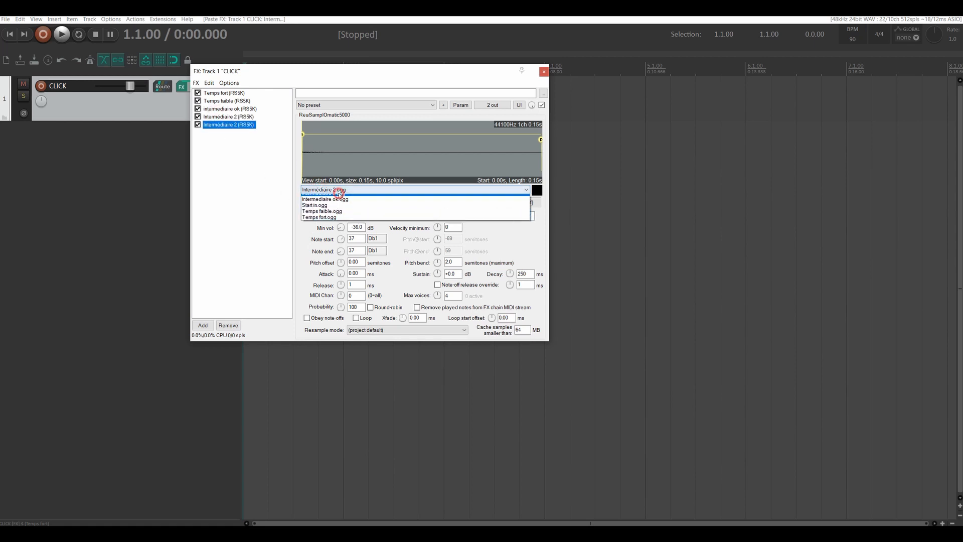
{"action": "left_click", "coordinate": [317, 210]}
Step: Set the Start in sampler's start and end notes to 50 and close the CLICK track's FX chain
{"action": "double_click", "coordinate": [356, 239]}
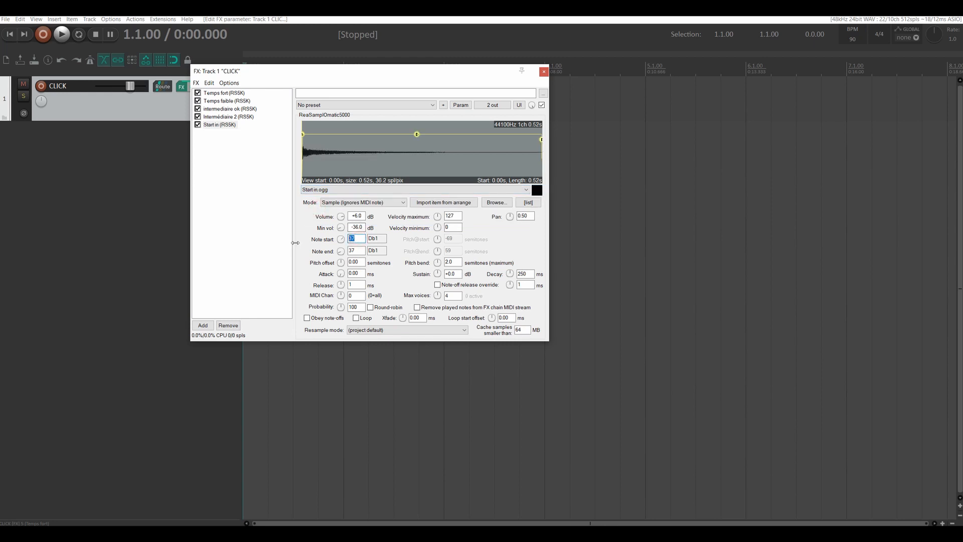
{"action": "type", "text": "50"}
{"action": "key", "text": "Tab"}
{"action": "type", "text": "5"}
{"action": "left_click", "coordinate": [289, 239]}
{"action": "left_click_drag", "start_coordinate": [308, 77], "coordinate": [453, 97]}
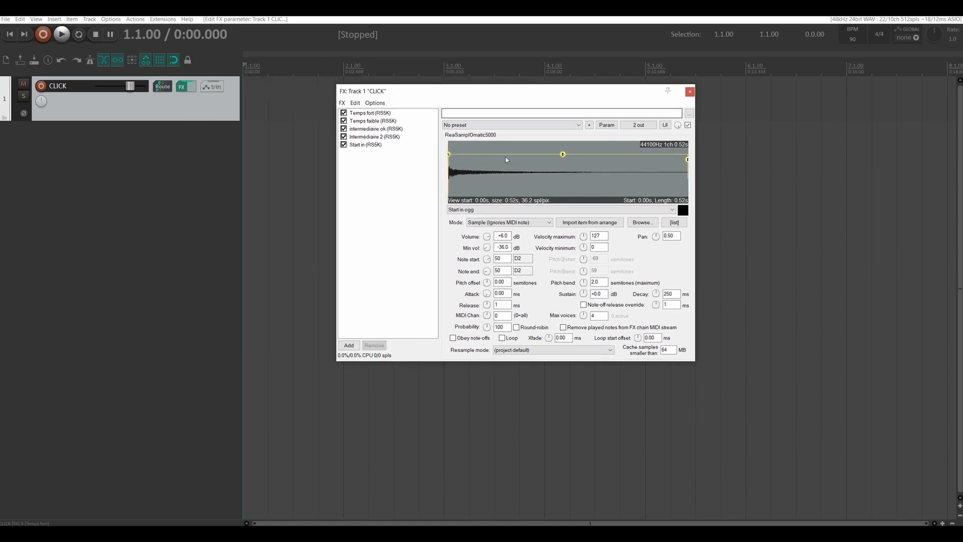
{"action": "left_click", "coordinate": [690, 93]}
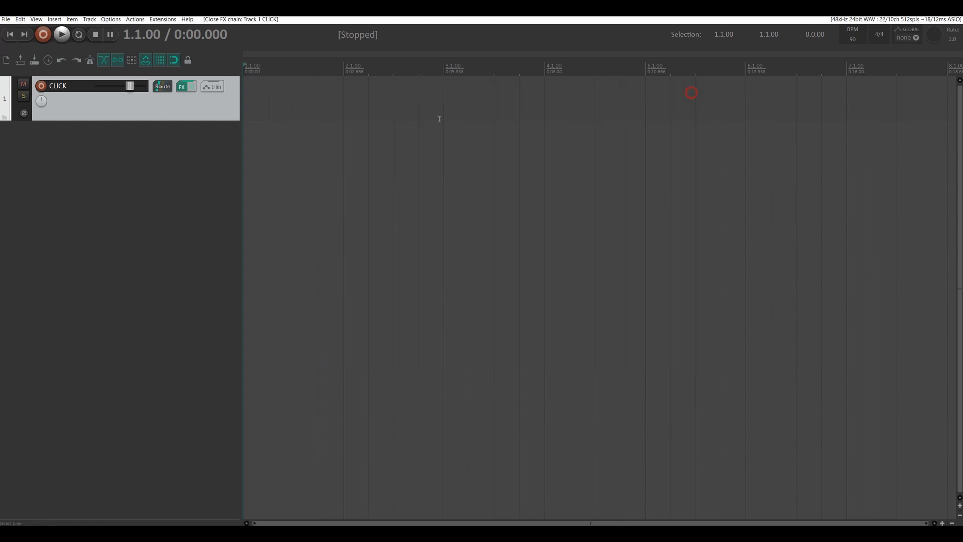
Step: Save the CLICK track as a track template named click and check the list of insertable track templates
{"action": "right_click", "coordinate": [213, 107]}
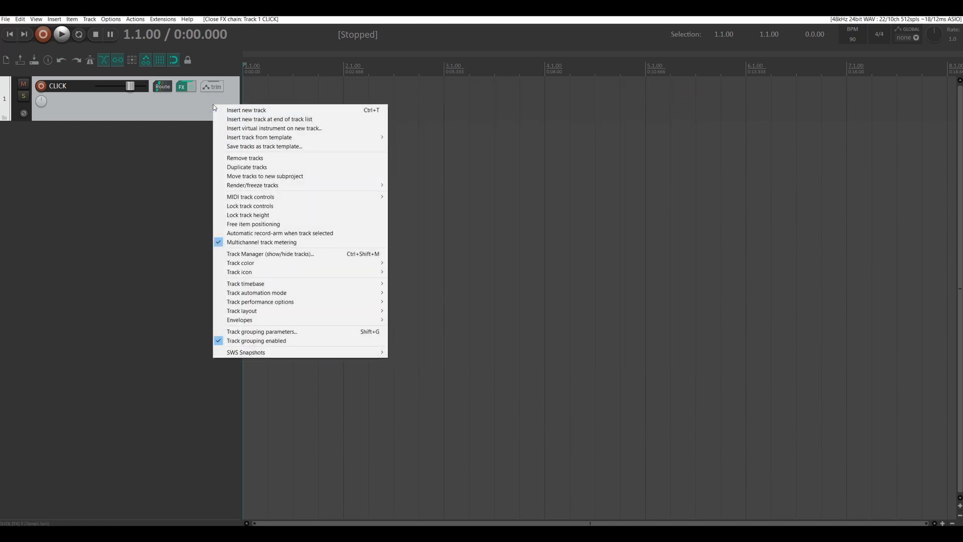
{"action": "left_click", "coordinate": [259, 147]}
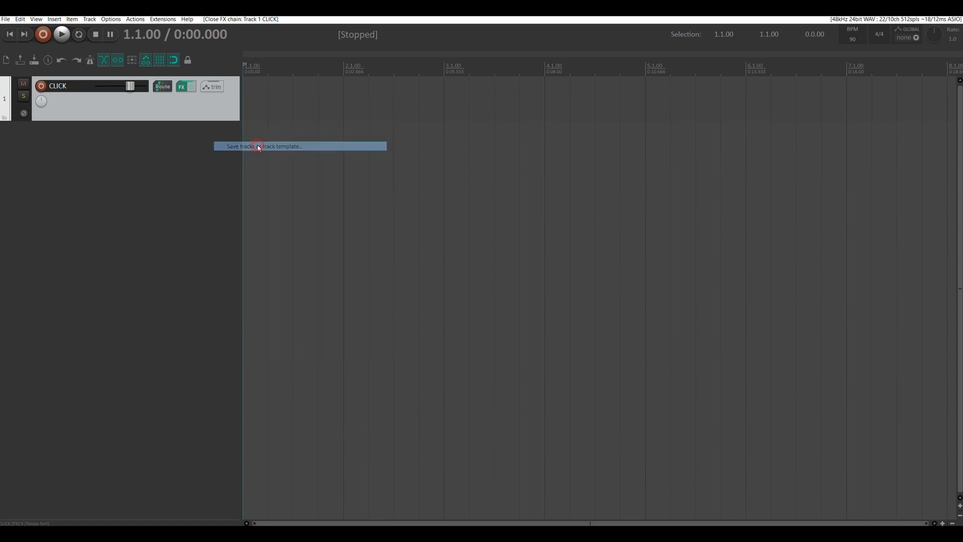
{"action": "type", "text": "click"}
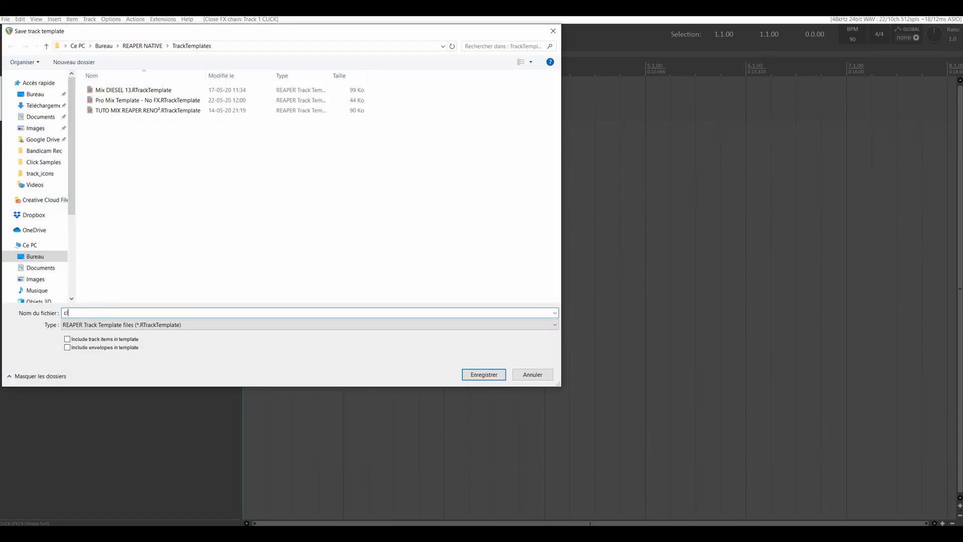
{"action": "left_click", "coordinate": [482, 375]}
{"action": "right_click", "coordinate": [158, 157]}
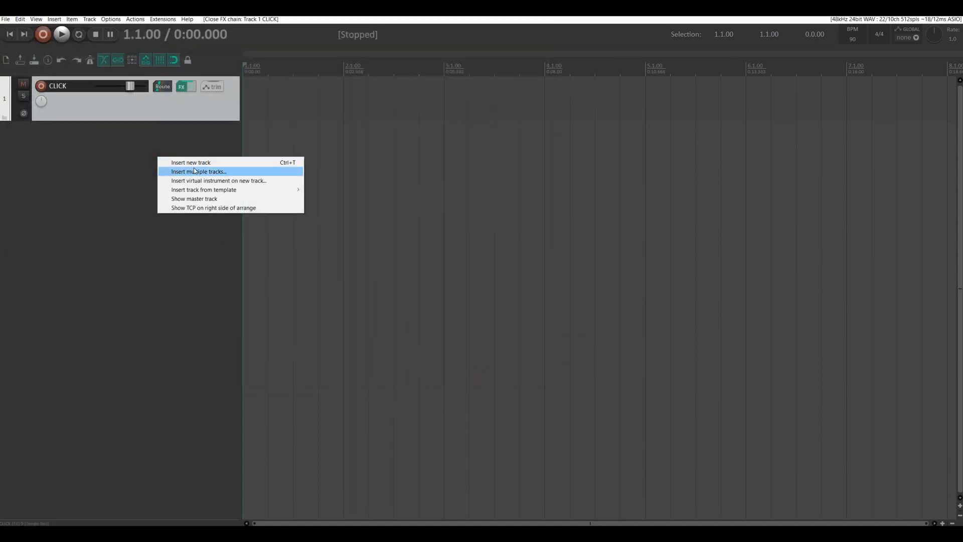
{"action": "mouse_move", "coordinate": [214, 190]}
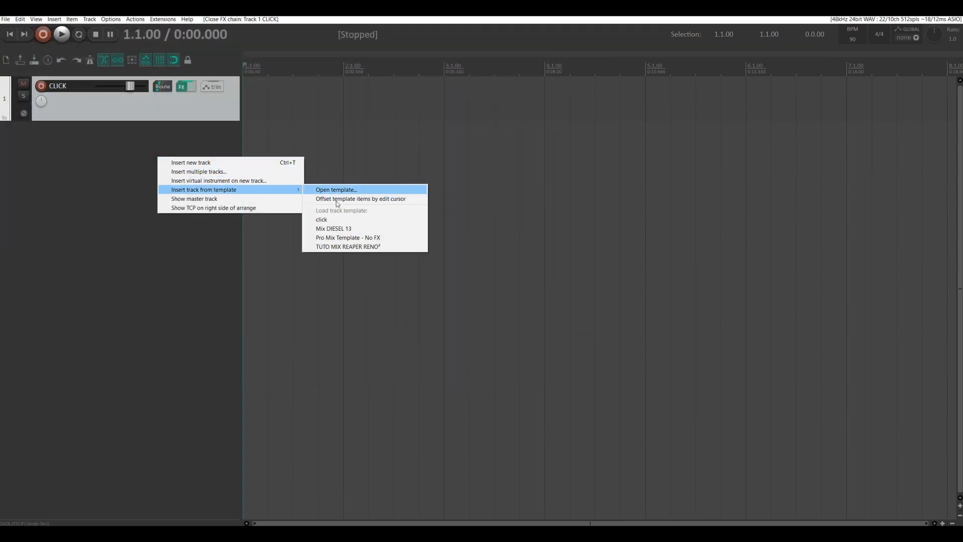
{"action": "left_click", "coordinate": [101, 159]}
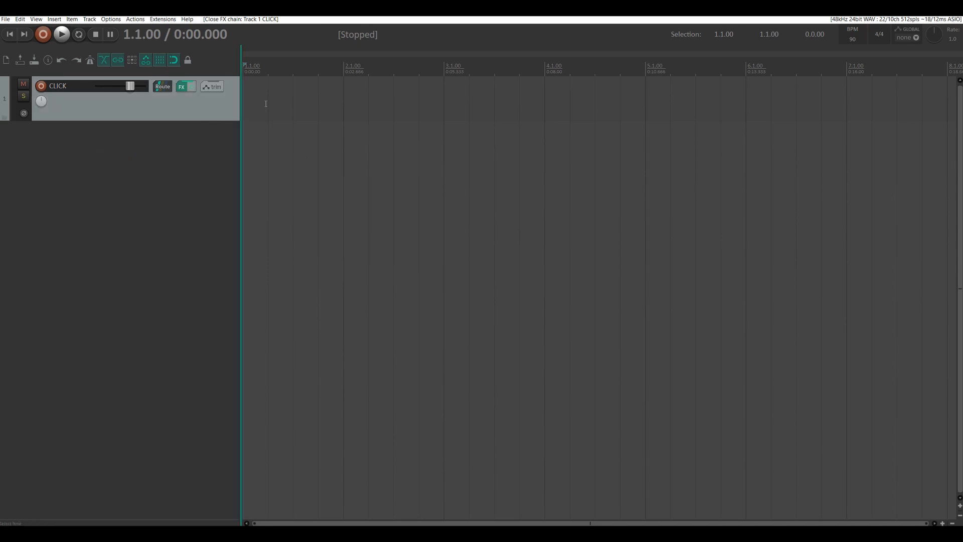
Step: Draw a one-bar MIDI item over bar 1 of the CLICK track and open it in the MIDI editor
{"action": "left_click", "coordinate": [345, 100]}
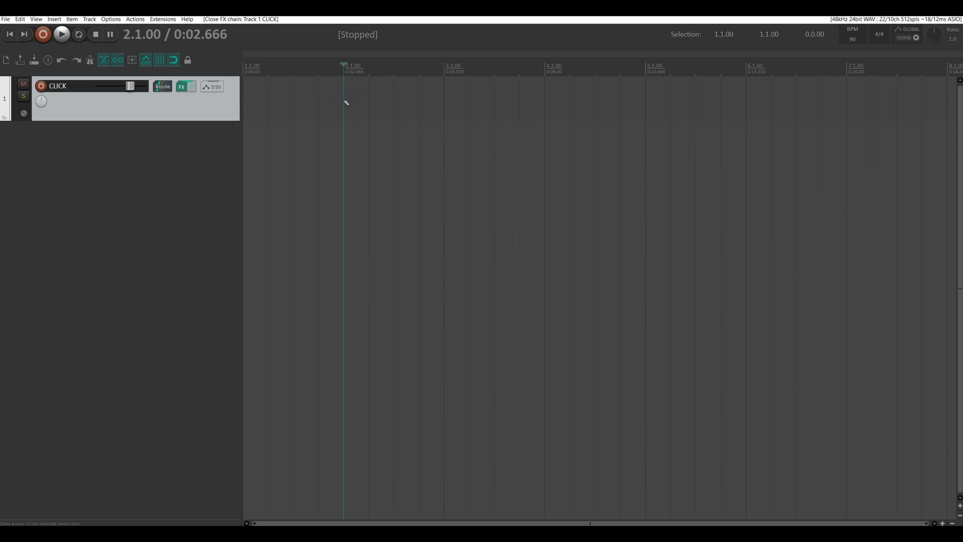
{"action": "left_click_drag", "start_coordinate": [345, 103], "coordinate": [245, 104]}
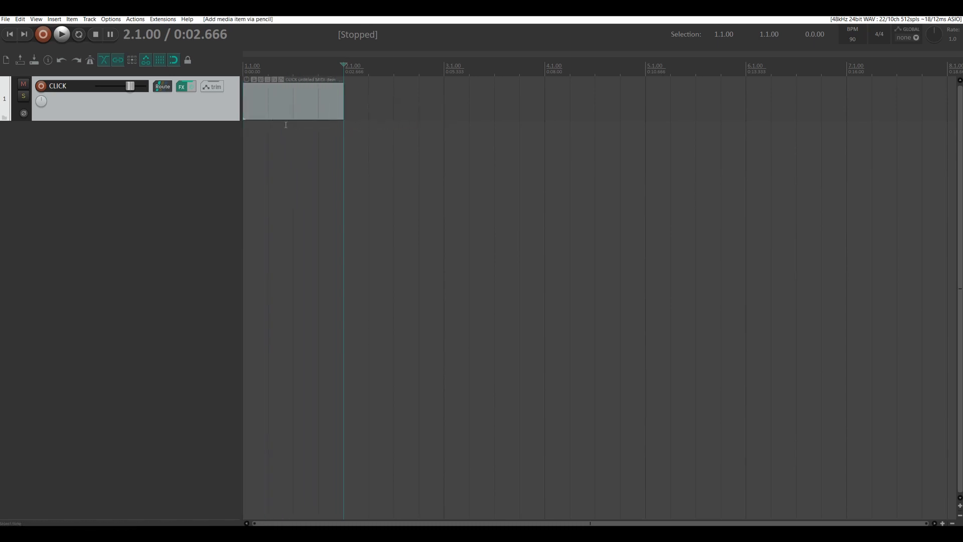
{"action": "double_click", "coordinate": [275, 98]}
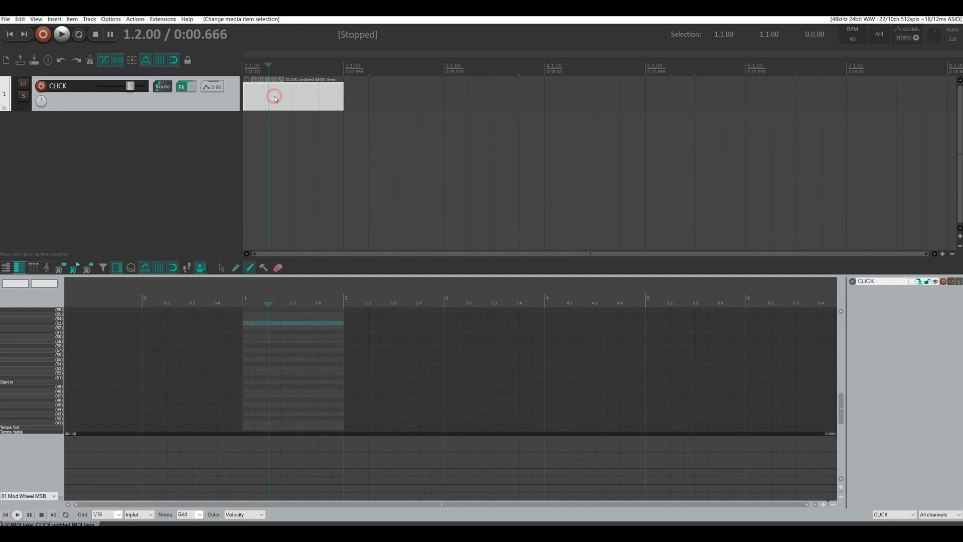
Step: Use the named notes mode in the MIDI editor and hide the unused and unnamed note rows
{"action": "left_click", "coordinate": [5, 268]}
{"action": "left_click", "coordinate": [19, 267]}
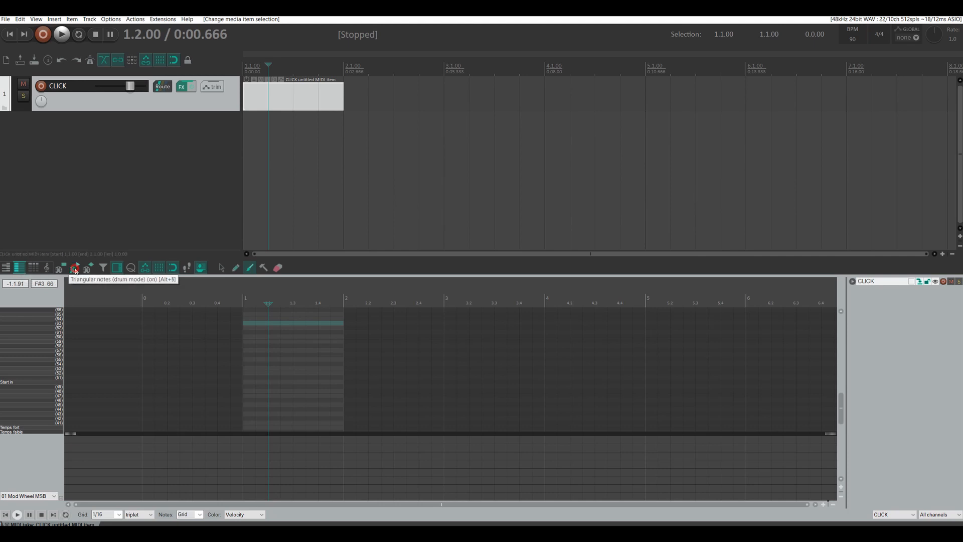
{"action": "right_click", "coordinate": [41, 301]}
{"action": "mouse_move", "coordinate": [78, 345]}
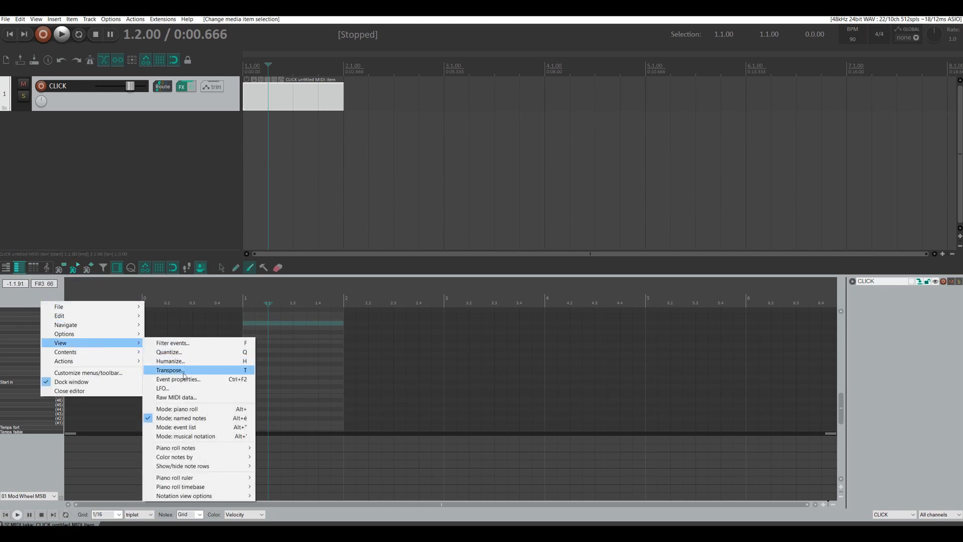
{"action": "mouse_move", "coordinate": [208, 466]}
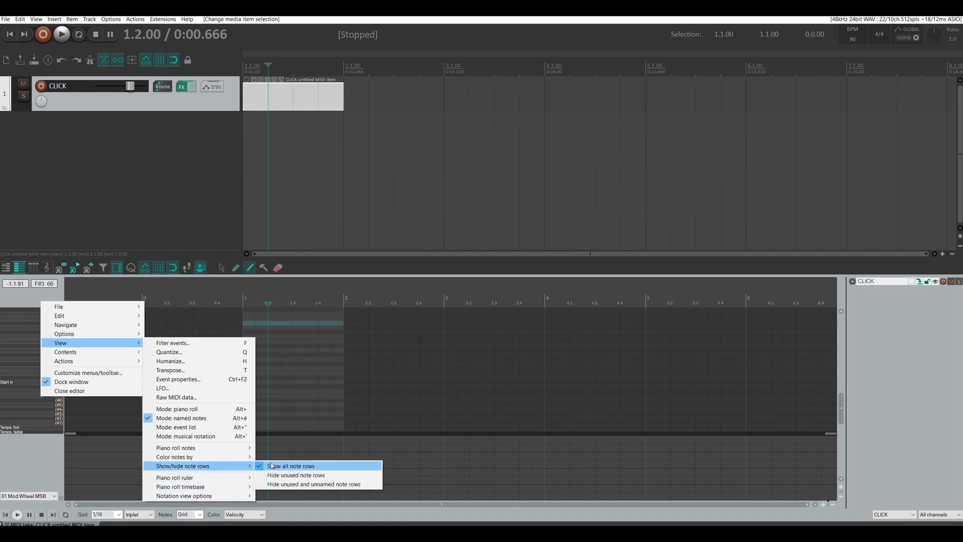
{"action": "left_click", "coordinate": [284, 482]}
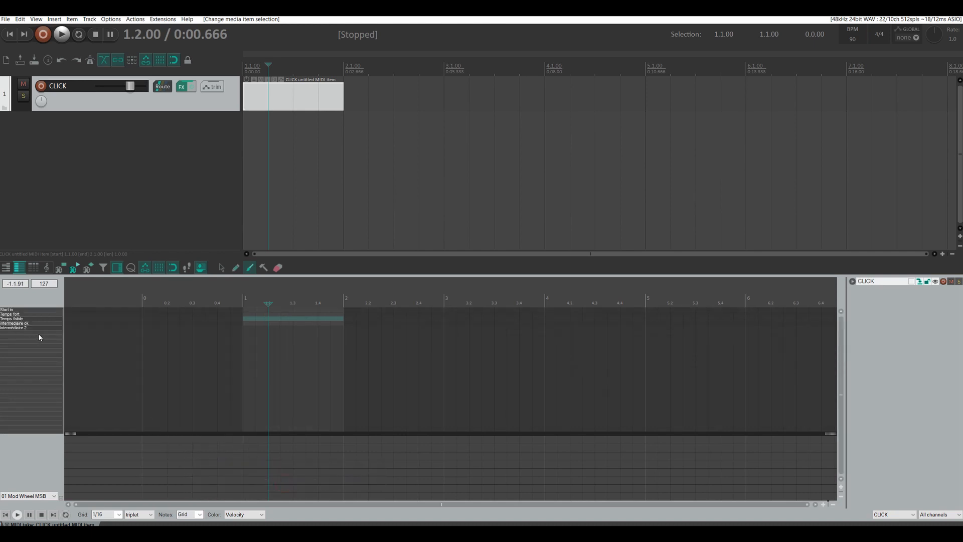
Step: Insert a Temps fort note on beat 1 with the Pen tool and raise its velocity to 127
{"action": "scroll", "coordinate": [38, 331], "scroll_direction": "up", "scroll_amount": 6}
{"action": "scroll", "coordinate": [39, 332], "scroll_direction": "up", "scroll_amount": 3}
{"action": "scroll", "coordinate": [275, 330], "scroll_direction": "up", "scroll_amount": 4}
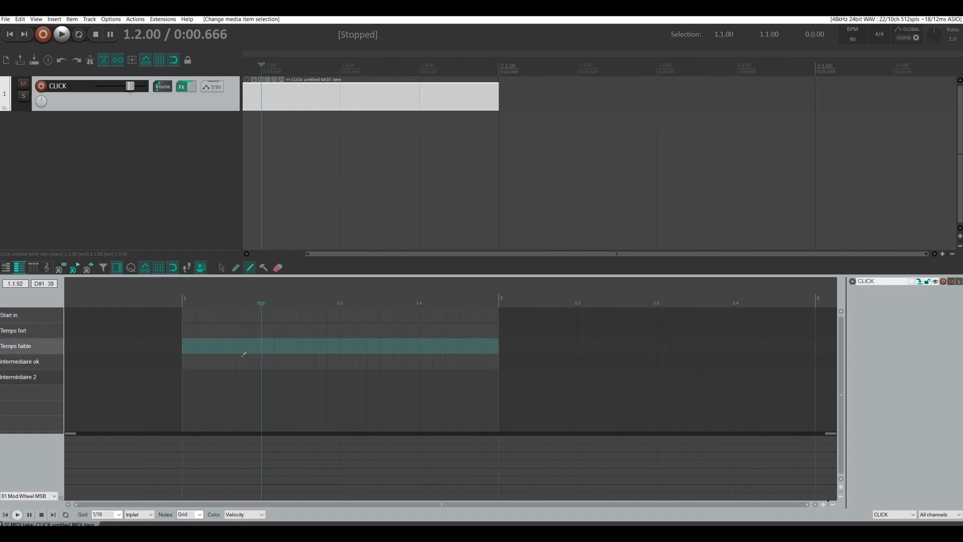
{"action": "left_click", "coordinate": [105, 514]}
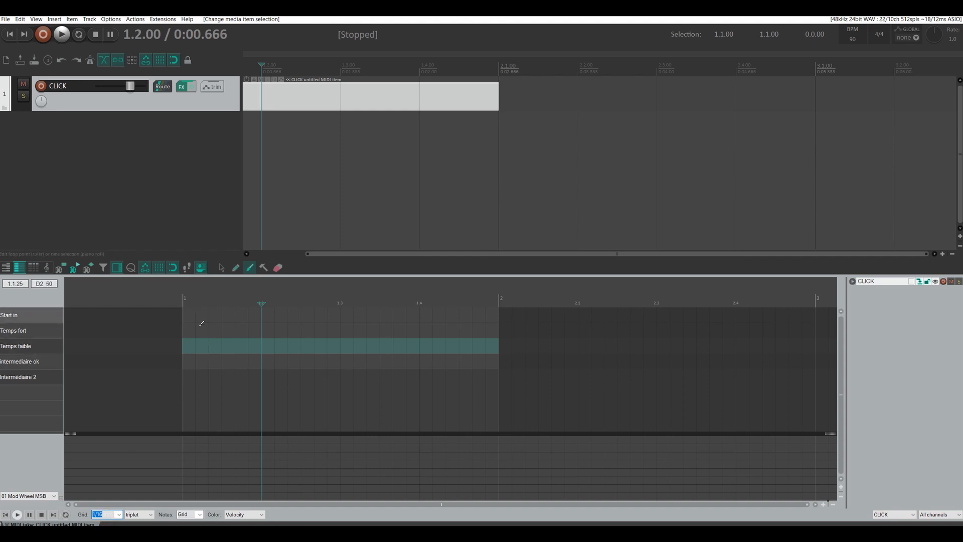
{"action": "left_click", "coordinate": [236, 267]}
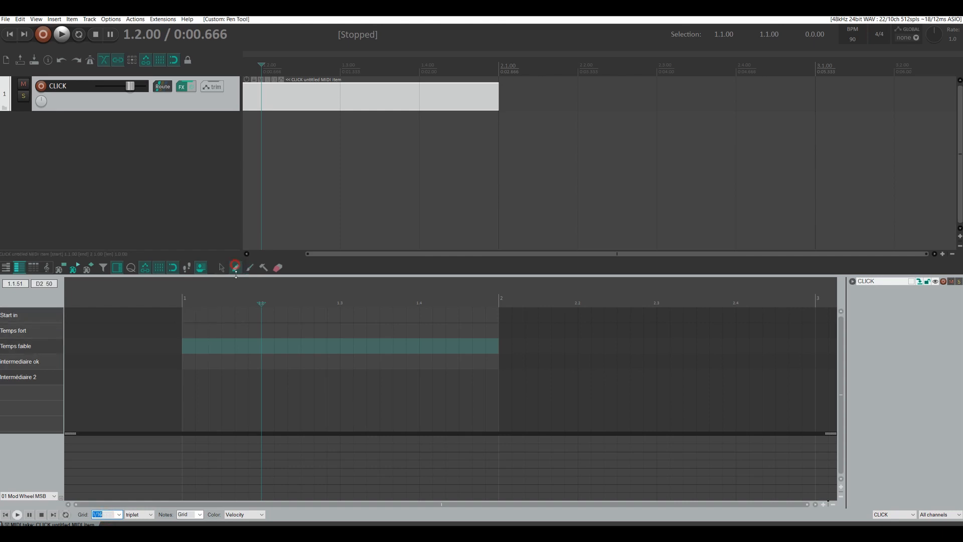
{"action": "left_click", "coordinate": [188, 335]}
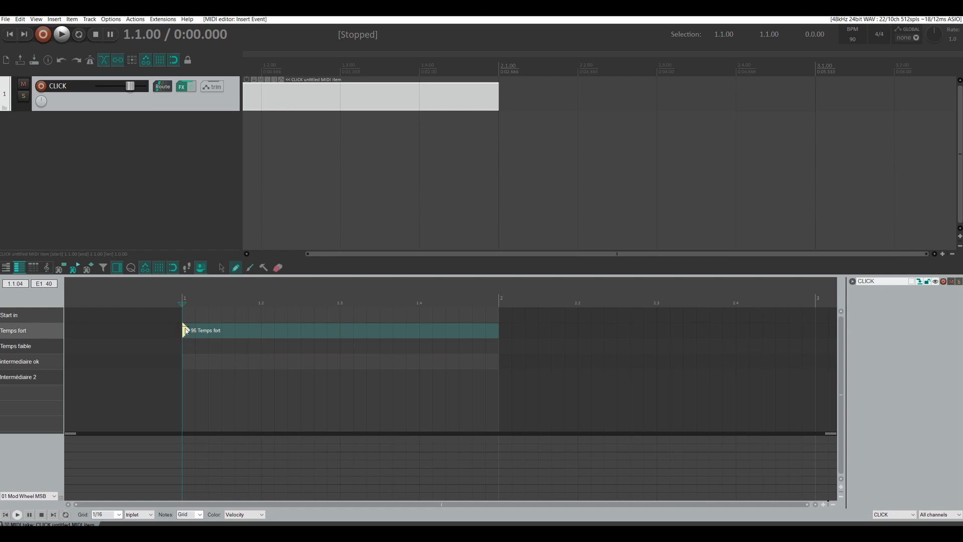
{"action": "left_click_drag", "start_coordinate": [186, 327], "coordinate": [187, 321]}
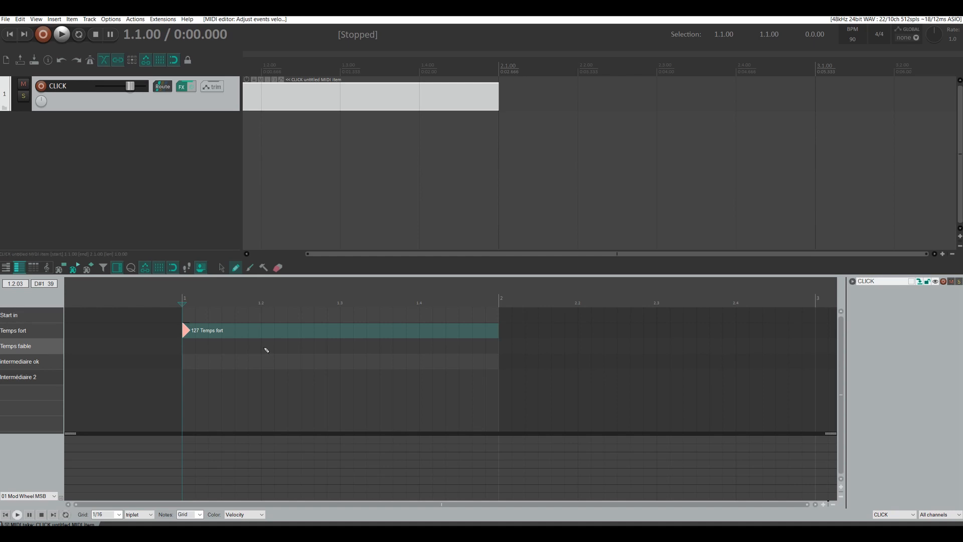
Step: Insert Temps faible notes on beats 2, 3 and 4 of the bar
{"action": "left_click", "coordinate": [265, 349]}
{"action": "left_click", "coordinate": [346, 347]}
{"action": "left_click", "coordinate": [425, 347]}
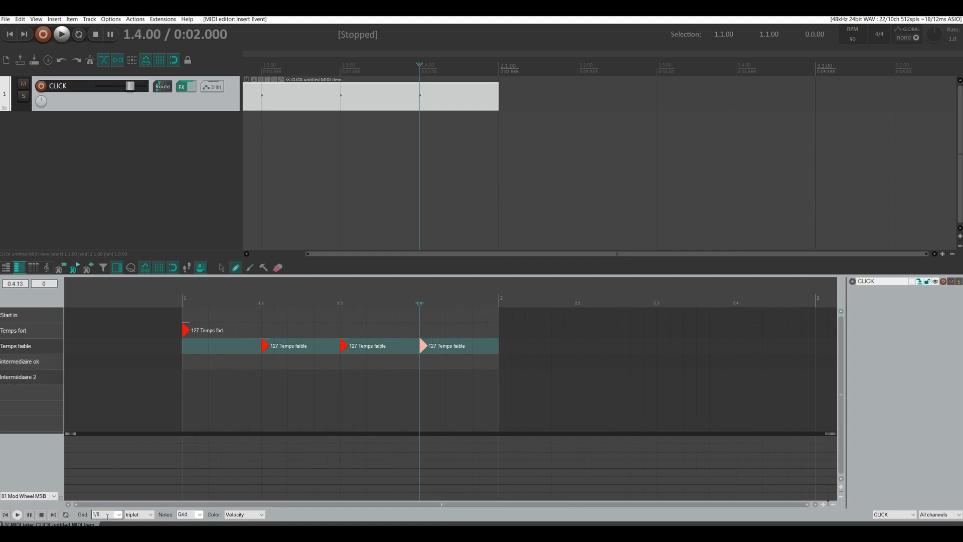
Step: Set the 1/8 grid to straight and insert intermediaire ok notes on all four offbeats of the bar
{"action": "left_click", "coordinate": [144, 516]}
{"action": "left_click", "coordinate": [142, 522]}
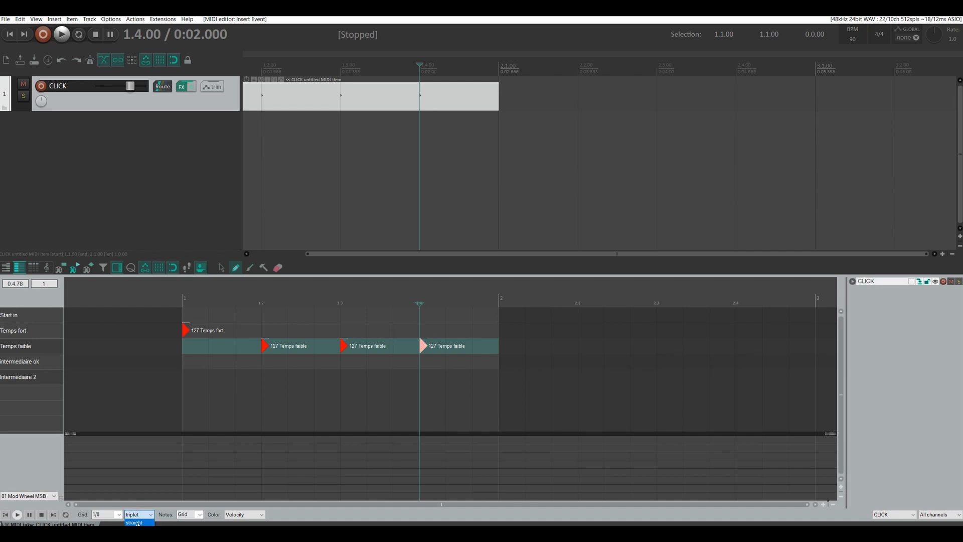
{"action": "left_click", "coordinate": [222, 363]}
{"action": "left_click", "coordinate": [304, 362]}
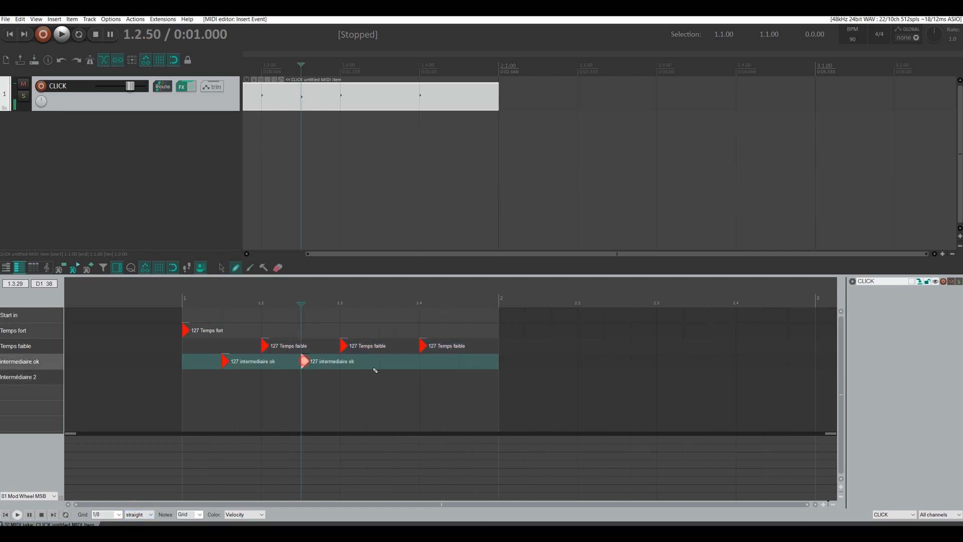
{"action": "left_click", "coordinate": [383, 362]}
{"action": "left_click", "coordinate": [459, 361]}
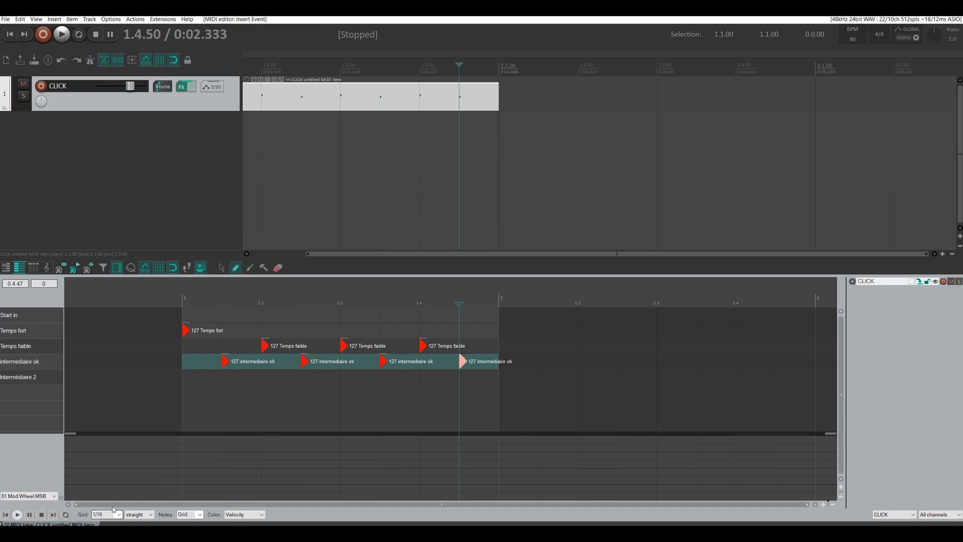
Step: Fill the Intermédiaire 2 row with 1/16 notes across the bar and set their velocity to 54
{"action": "left_click_drag", "start_coordinate": [188, 374], "coordinate": [484, 376]}
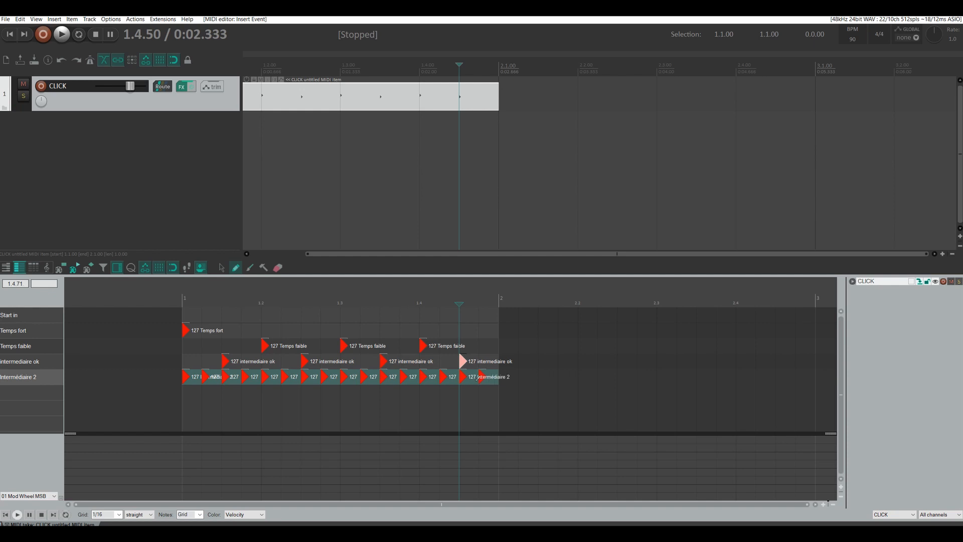
{"action": "left_click", "coordinate": [48, 375]}
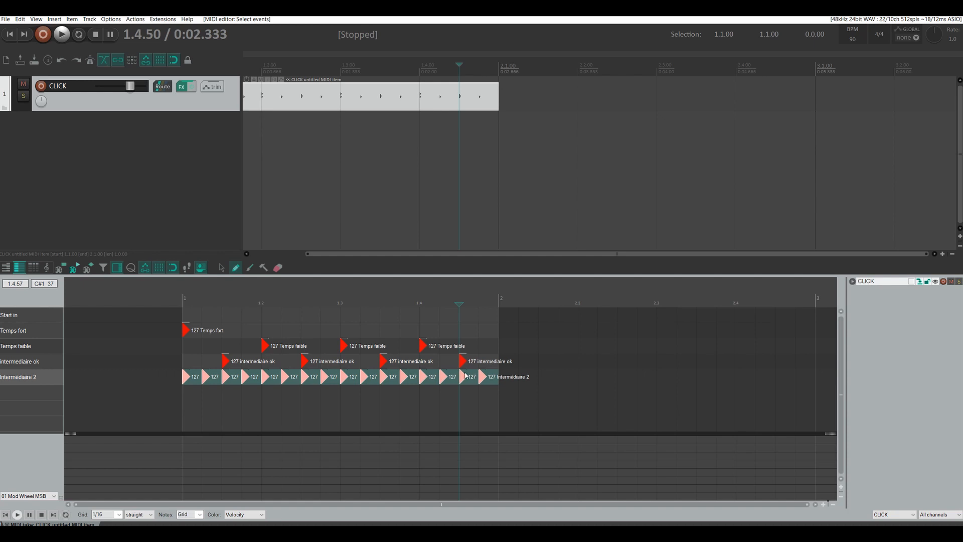
{"action": "left_click_drag", "start_coordinate": [466, 375], "coordinate": [329, 380]}
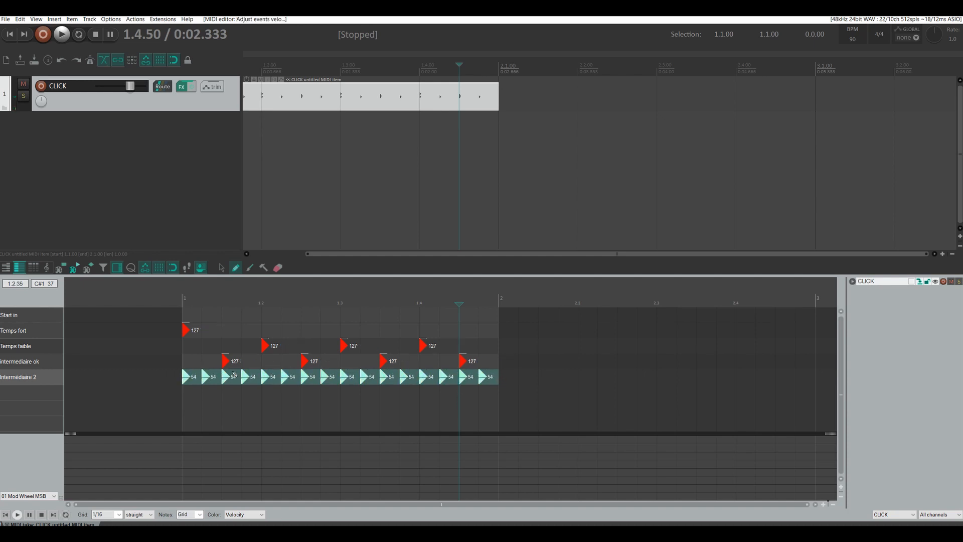
Step: Set the velocity of all intermediaire ok notes to 89 and of all Temps faible notes to 109
{"action": "left_click", "coordinate": [231, 357]}
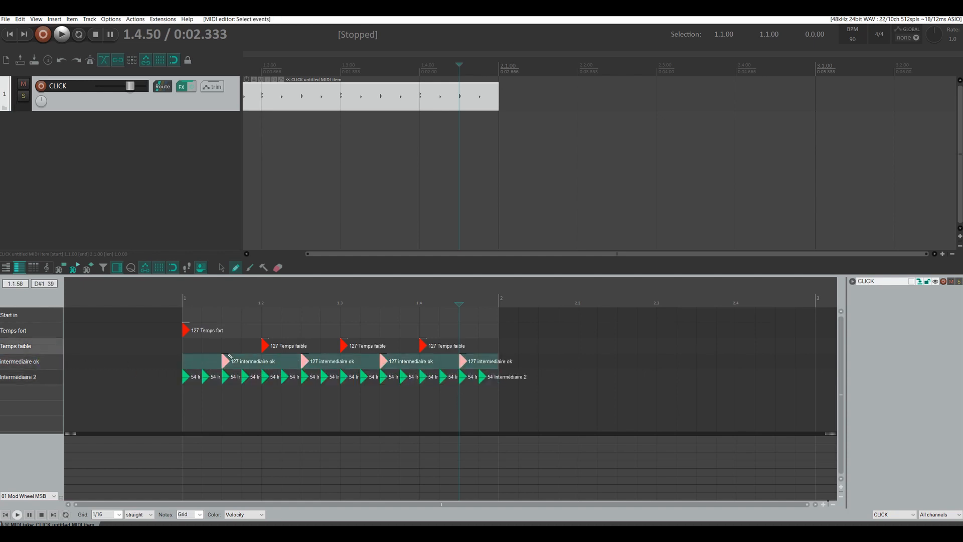
{"action": "mouse_move", "coordinate": [230, 357]}
{"action": "left_mouse_down"}
{"action": "mouse_move", "coordinate": [222, 381]}
{"action": "mouse_move", "coordinate": [222, 369]}
{"action": "left_mouse_up"}
{"action": "left_click", "coordinate": [84, 347]}
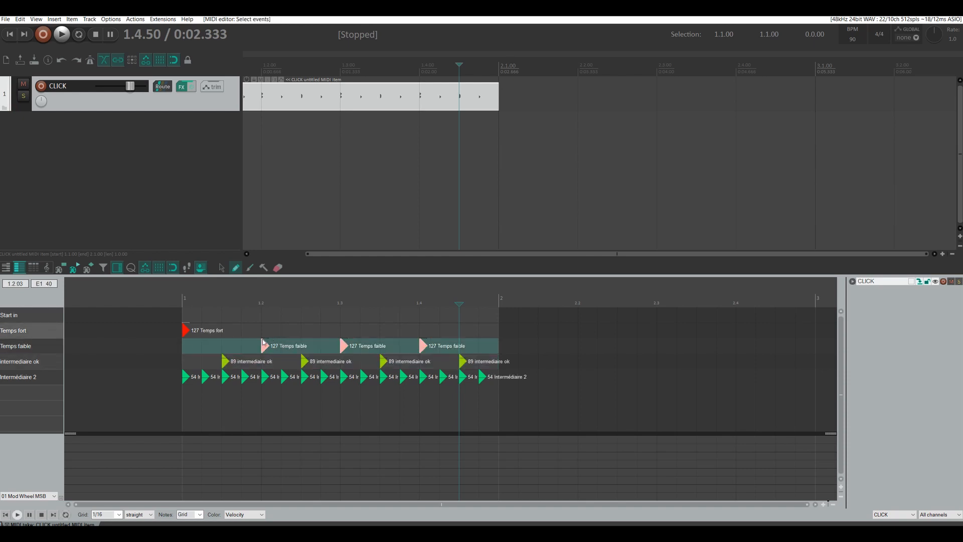
{"action": "left_click_drag", "start_coordinate": [265, 341], "coordinate": [262, 345]}
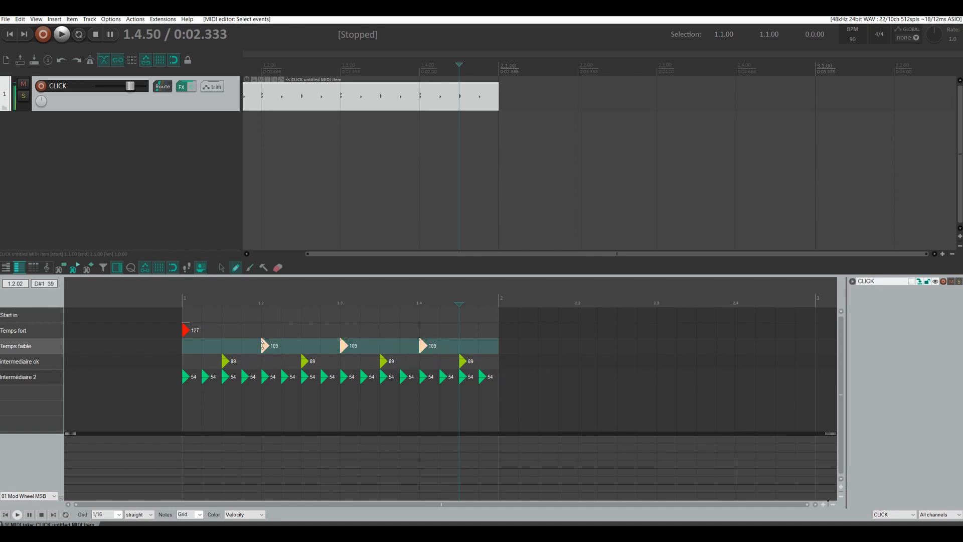
Step: Enable source looping in the MIDI item's properties and extend the item to the start of bar 9
{"action": "left_click", "coordinate": [267, 80]}
{"action": "left_click", "coordinate": [645, 202]}
{"action": "left_click", "coordinate": [607, 284]}
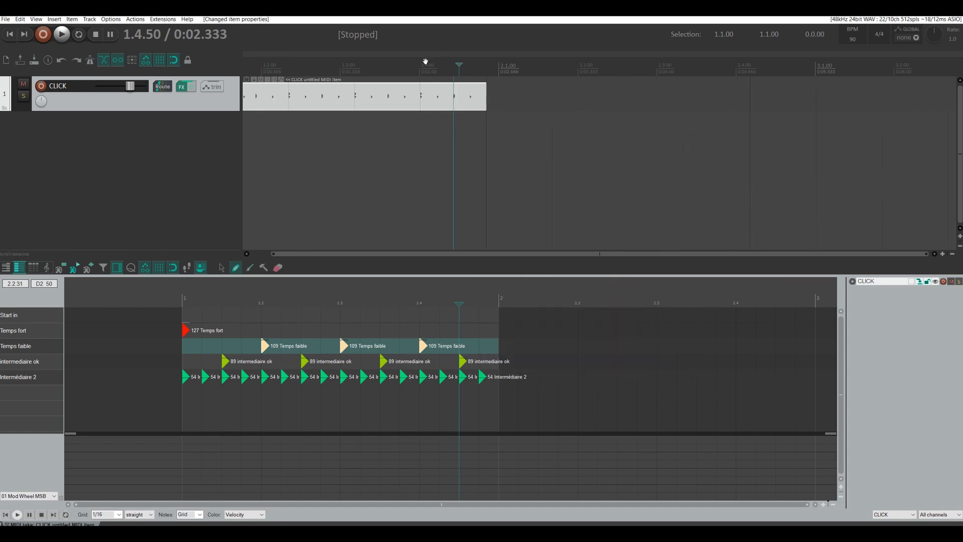
{"action": "scroll", "coordinate": [425, 61], "scroll_direction": "down", "scroll_amount": 3}
{"action": "left_click_drag", "start_coordinate": [394, 99], "coordinate": [750, 119]}
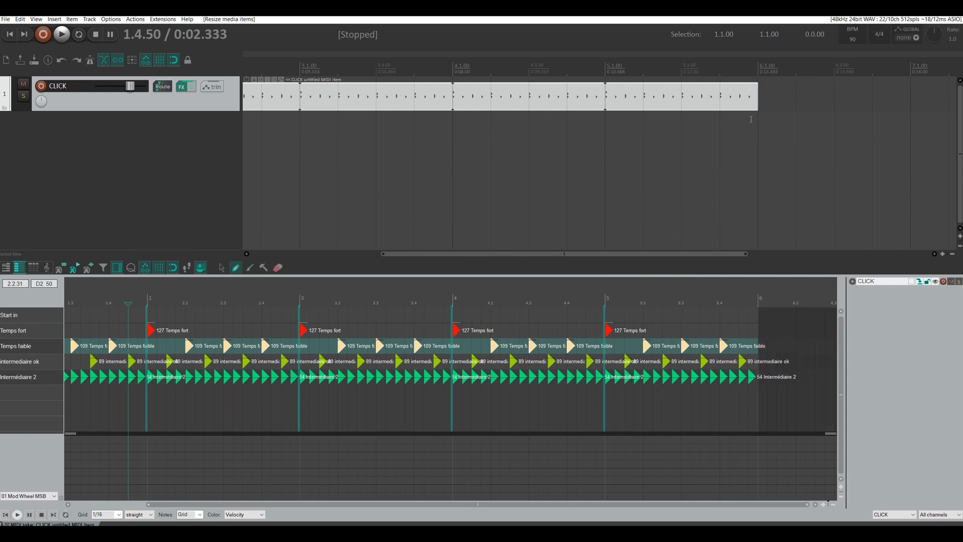
{"action": "scroll", "coordinate": [608, 62], "scroll_direction": "down", "scroll_amount": 3}
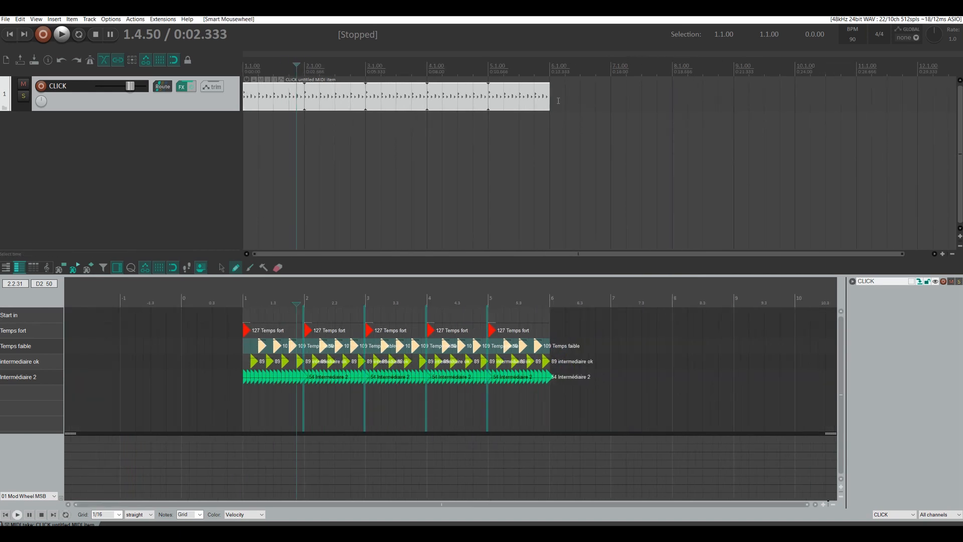
{"action": "left_click_drag", "start_coordinate": [551, 100], "coordinate": [733, 99]}
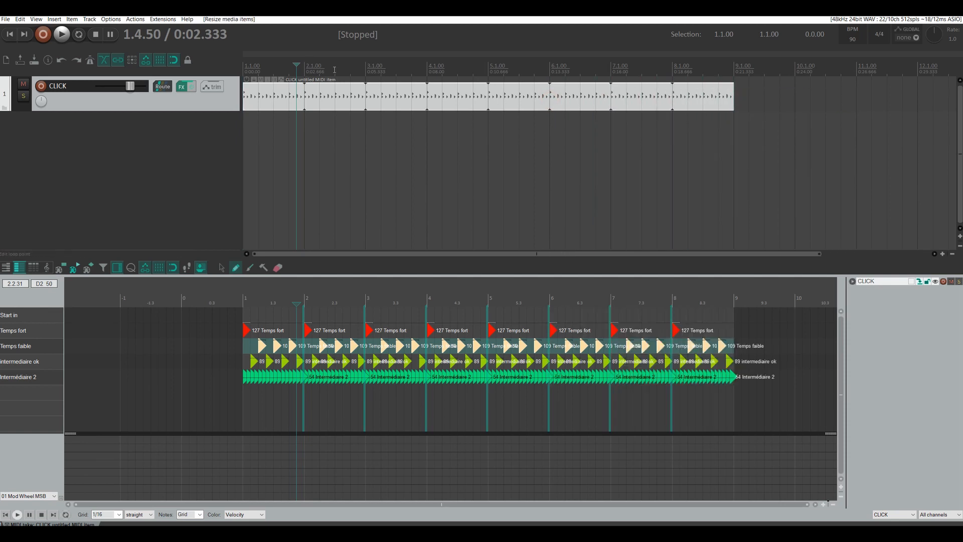
Step: Play the looped click pattern from the start of bar 1
{"action": "left_click", "coordinate": [244, 66]}
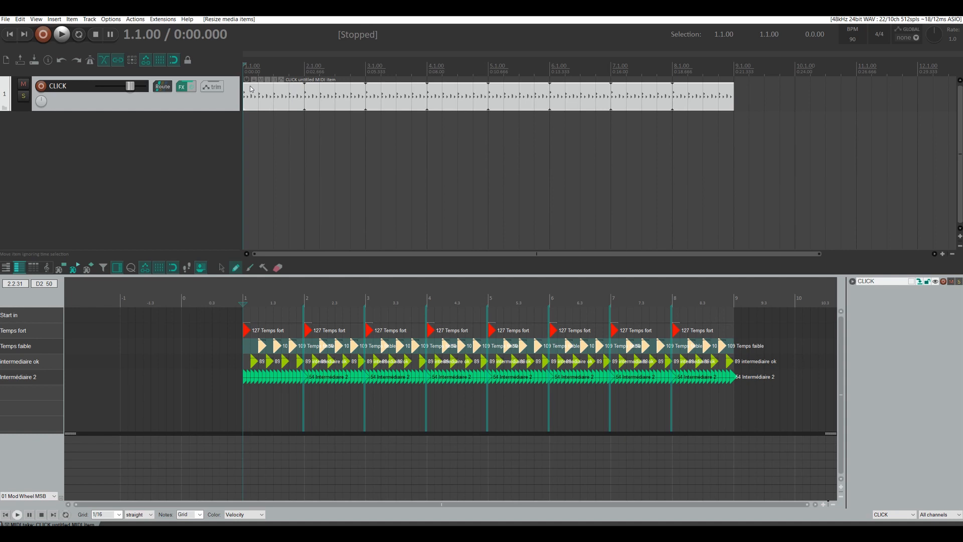
{"action": "key", "text": "space"}
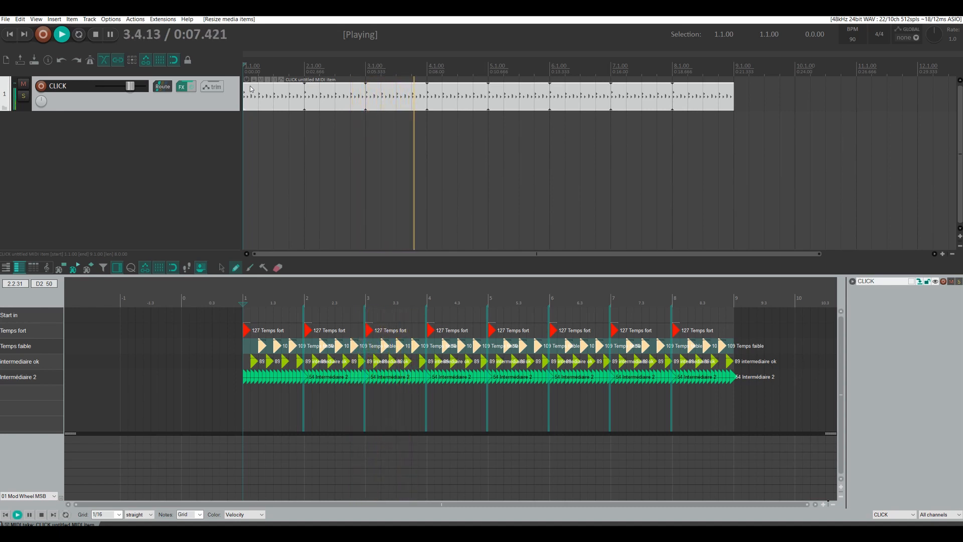
{"action": "key", "text": "space"}
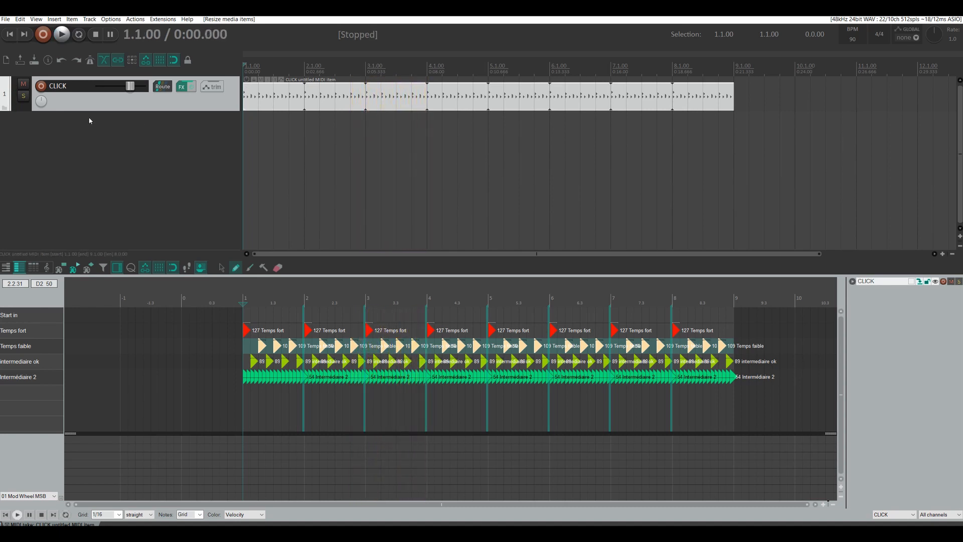
Step: Compare the built-in metronome, played with the CLICK track muted, against the unmuted click track played without the metronome
{"action": "left_click", "coordinate": [22, 85]}
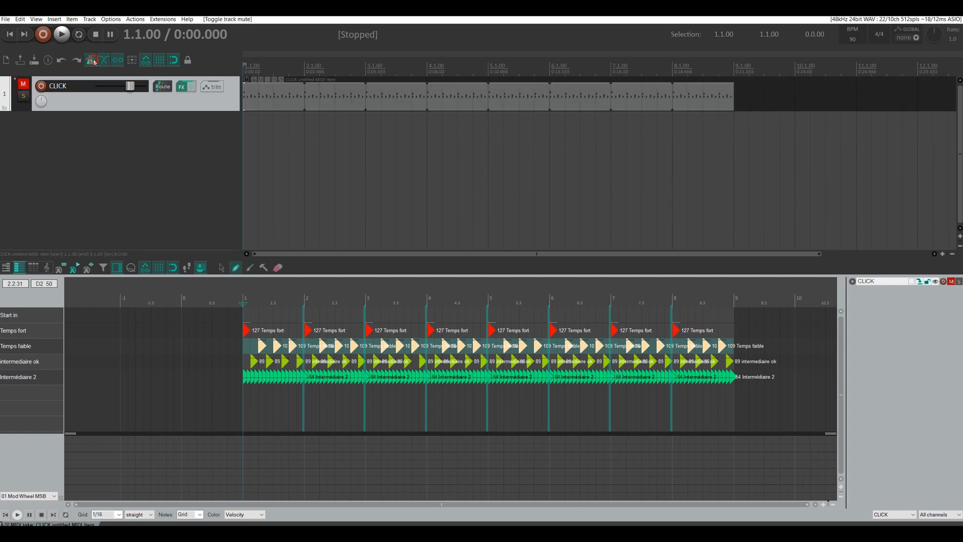
{"action": "key", "text": "space"}
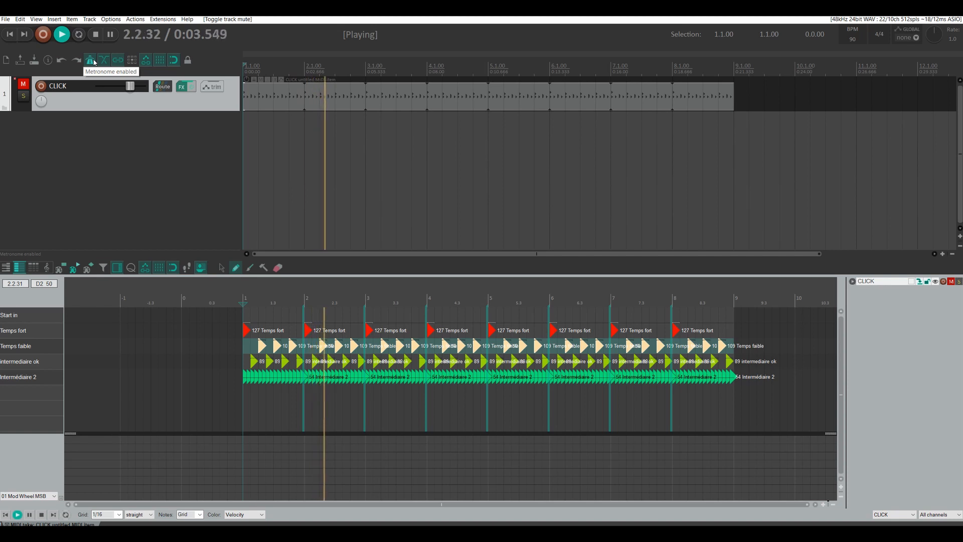
{"action": "key", "text": "space"}
{"action": "left_click", "coordinate": [91, 61]}
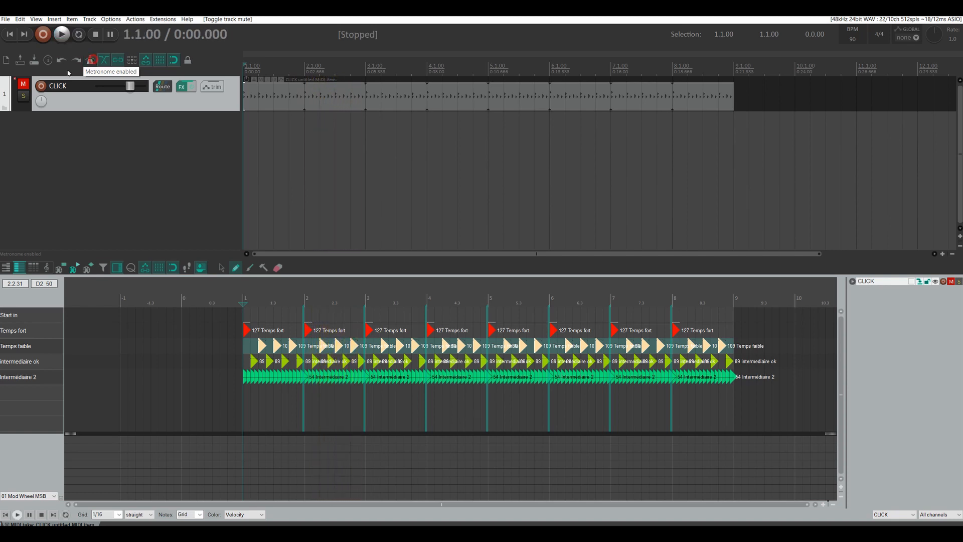
{"action": "left_click", "coordinate": [23, 84]}
{"action": "key", "text": "space"}
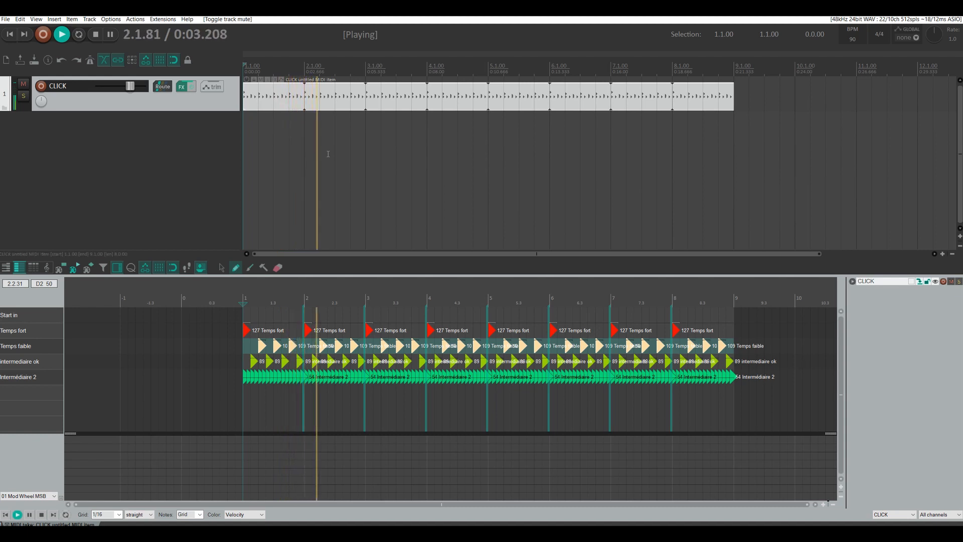
{"action": "key", "text": "space"}
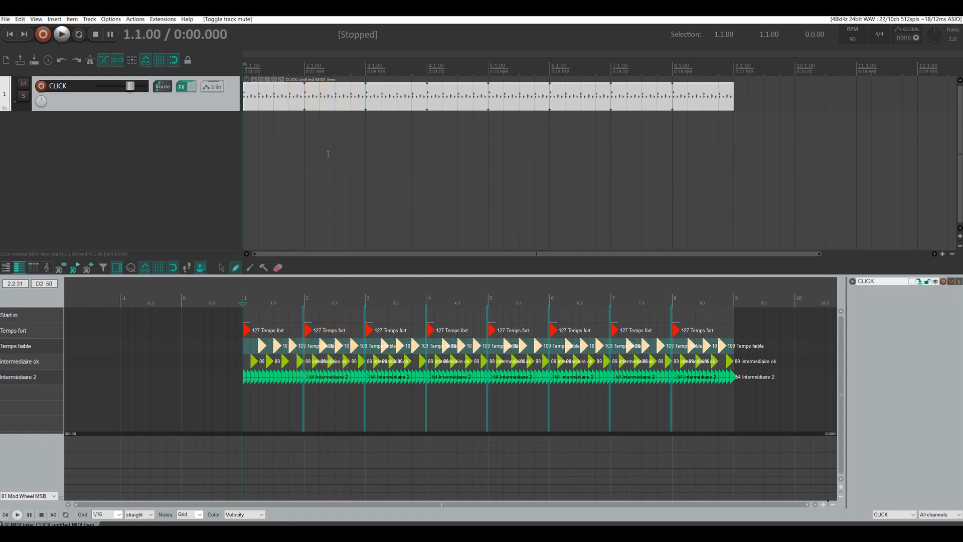
Step: Select the Temps faible, intermediaire ok and Intermédiaire 2 notes and nudge them slightly later in time
{"action": "scroll", "coordinate": [313, 350], "scroll_direction": "up", "scroll_amount": 5}
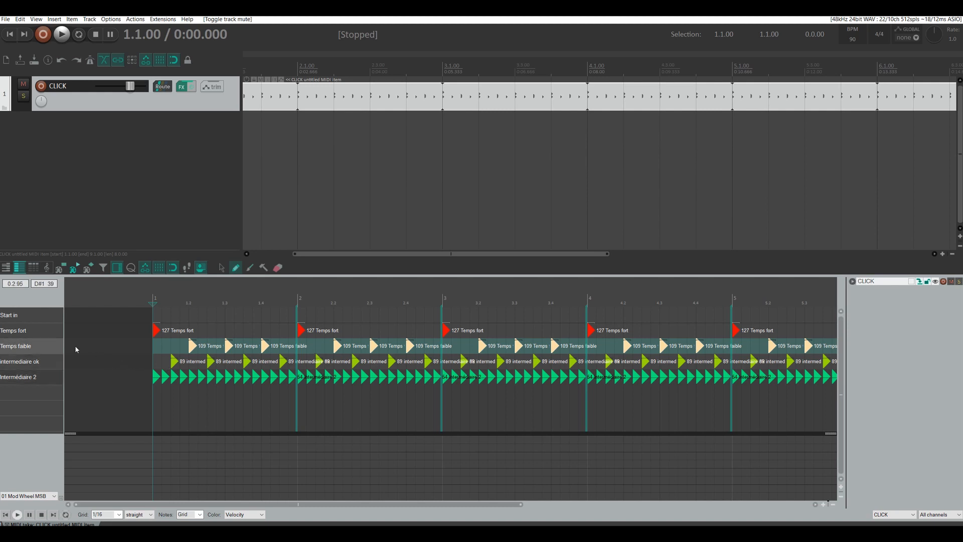
{"action": "left_click", "coordinate": [46, 348]}
{"action": "scroll", "coordinate": [191, 349], "scroll_direction": "up", "scroll_amount": 2}
{"action": "scroll", "coordinate": [191, 348], "scroll_direction": "up", "scroll_amount": 3}
{"action": "scroll", "coordinate": [192, 349], "scroll_direction": "up", "scroll_amount": 3}
{"action": "scroll", "coordinate": [192, 349], "scroll_direction": "down", "scroll_amount": 2}
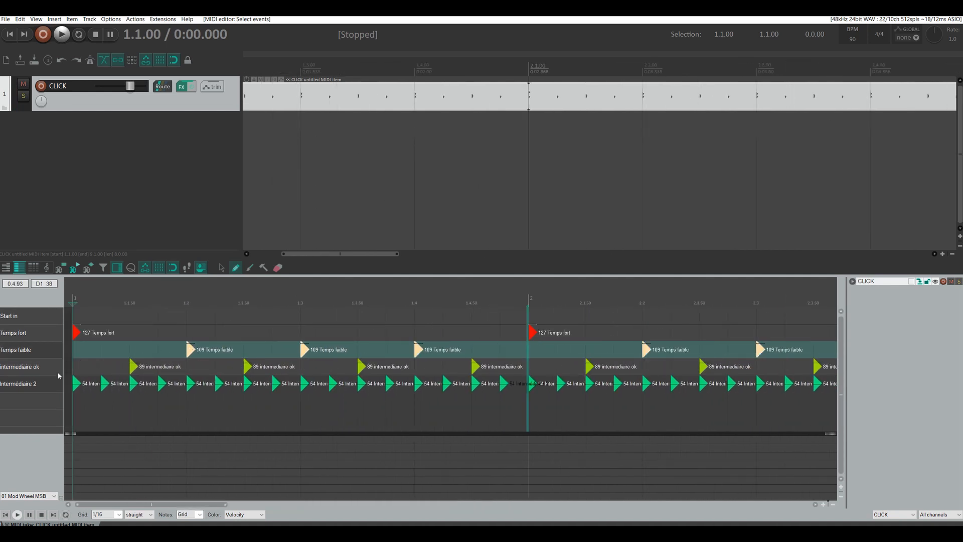
{"action": "left_click_drag", "start_coordinate": [507, 405], "coordinate": [69, 346]}
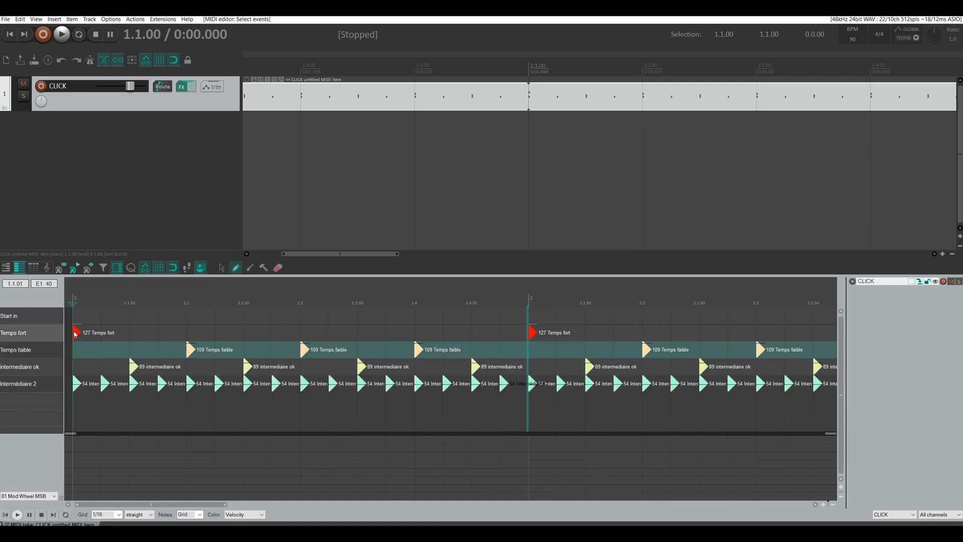
{"action": "left_click_drag", "start_coordinate": [188, 353], "coordinate": [192, 354]}
Step: Play the nudged click pattern from bar 1
{"action": "scroll", "coordinate": [351, 215], "scroll_direction": "down", "scroll_amount": 3}
{"action": "key", "text": "space"}
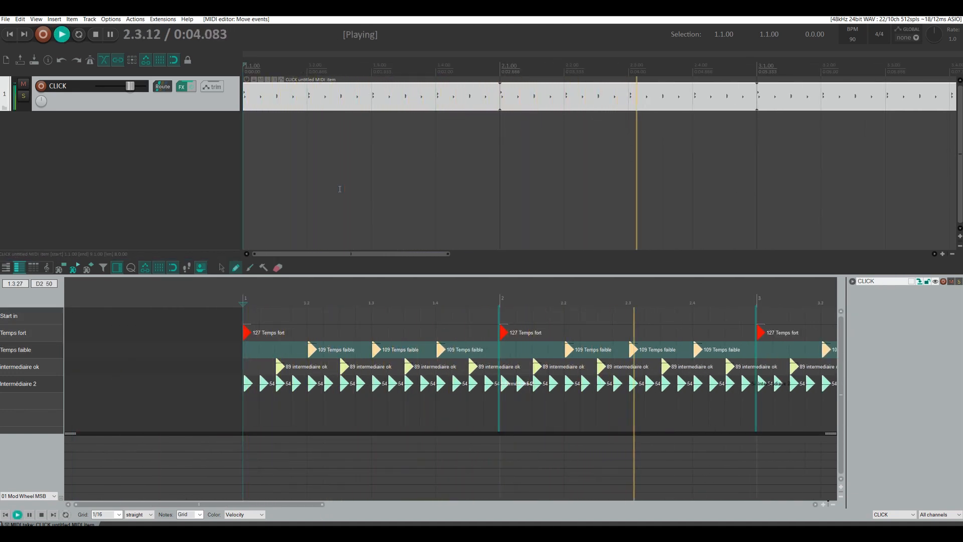
{"action": "key", "text": "space"}
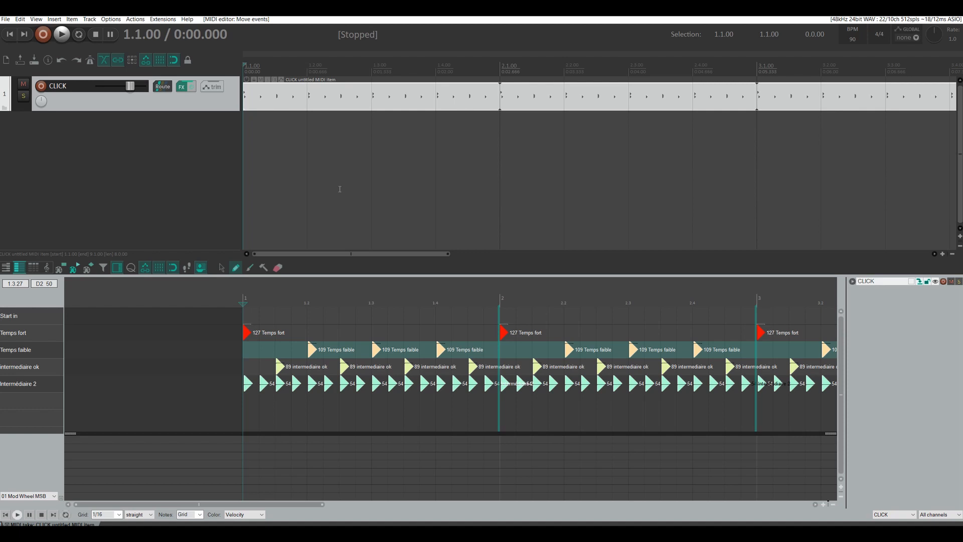
Step: Create a region over the eight-bar click item, from 1.1.00 to 9.1.00, and name it VERSE
{"action": "scroll", "coordinate": [599, 72], "scroll_direction": "down", "scroll_amount": 5}
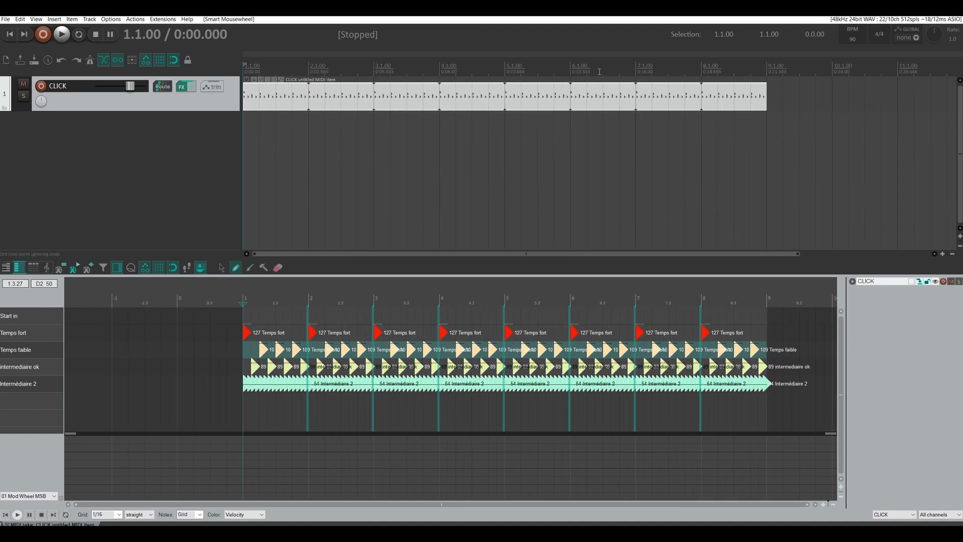
{"action": "scroll", "coordinate": [599, 71], "scroll_direction": "down", "scroll_amount": 3}
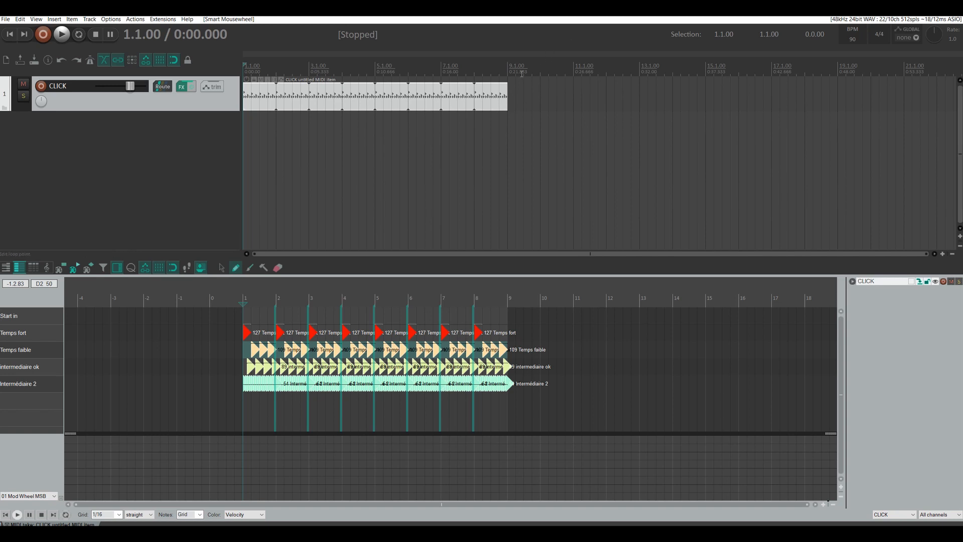
{"action": "left_click", "coordinate": [506, 66]}
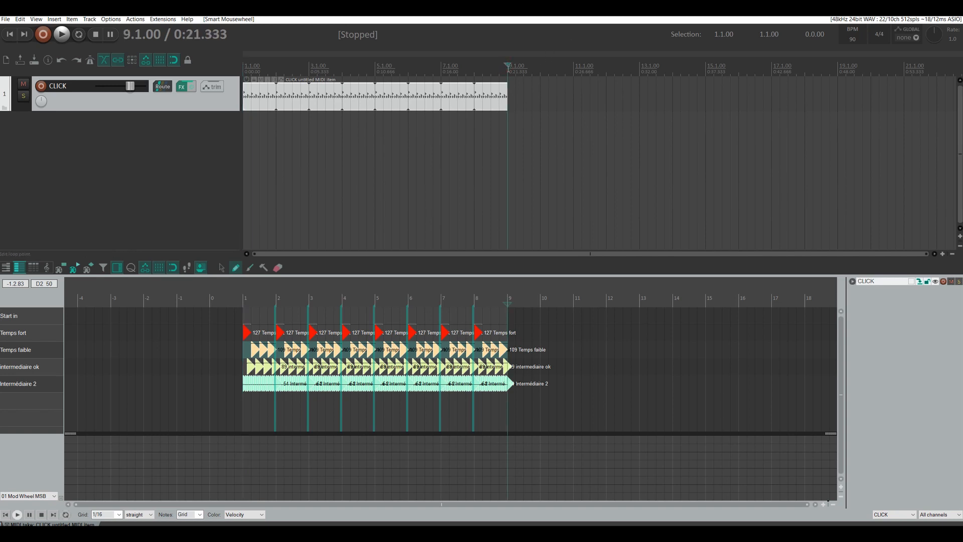
{"action": "left_click_drag", "start_coordinate": [506, 66], "coordinate": [244, 66]}
{"action": "key", "text": "shift+r"}
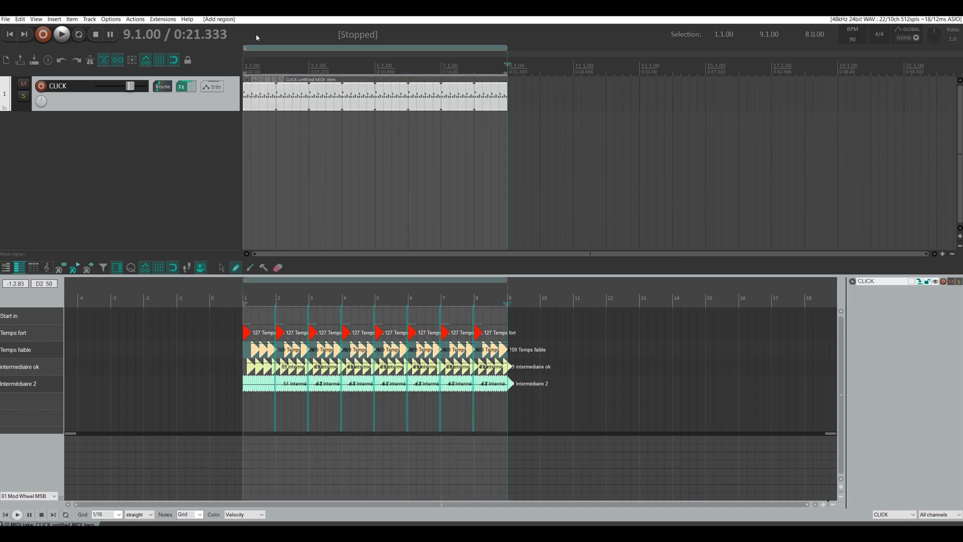
{"action": "right_click", "coordinate": [285, 45]}
{"action": "left_click", "coordinate": [306, 57]}
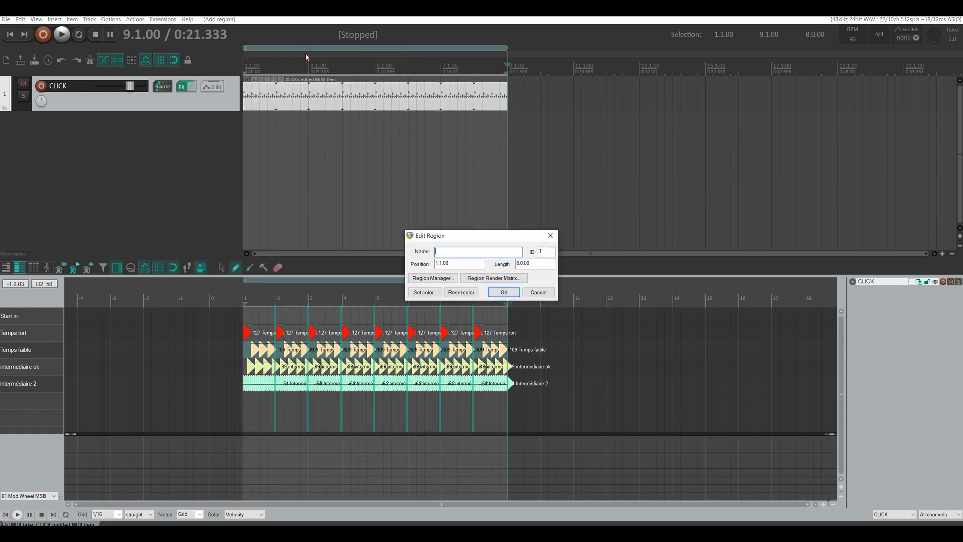
{"action": "type", "text": "VERSE"}
{"action": "key", "text": "Return"}
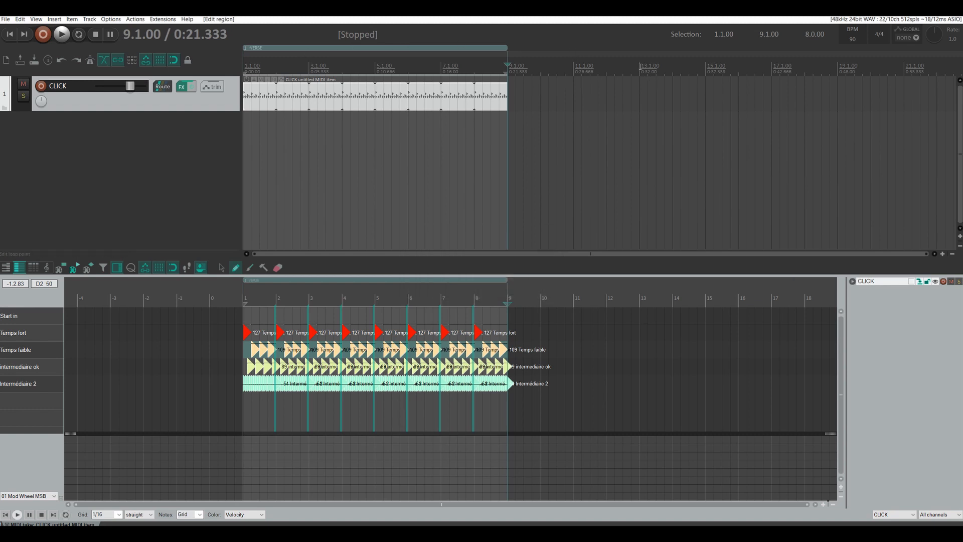
Step: Create a four-bar region from 9.1.00 to 13.1.00 and name it Bridge
{"action": "left_click_drag", "start_coordinate": [639, 65], "coordinate": [509, 65]}
{"action": "key", "text": "shift+r"}
{"action": "right_click", "coordinate": [522, 47]}
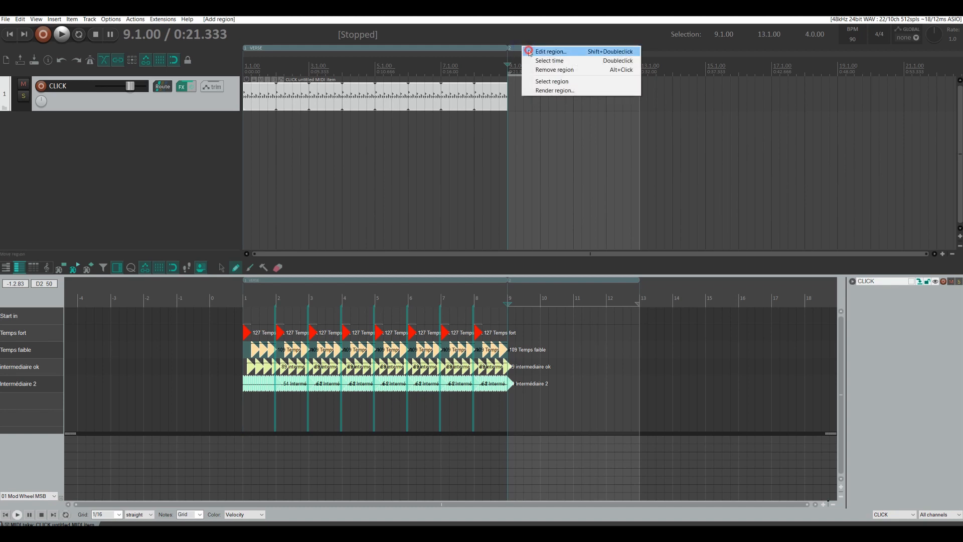
{"action": "left_click", "coordinate": [529, 52]}
{"action": "type", "text": "Bridge"}
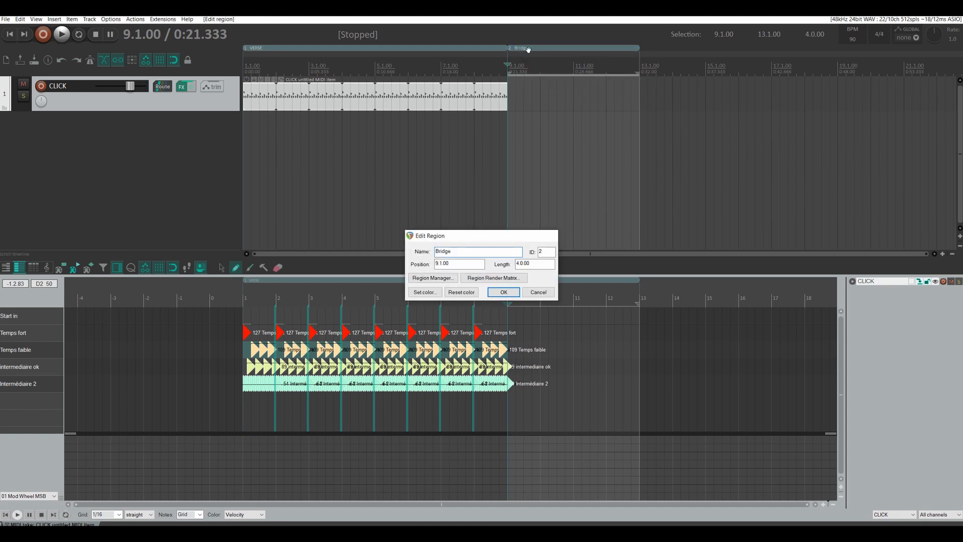
{"action": "key", "text": "Return"}
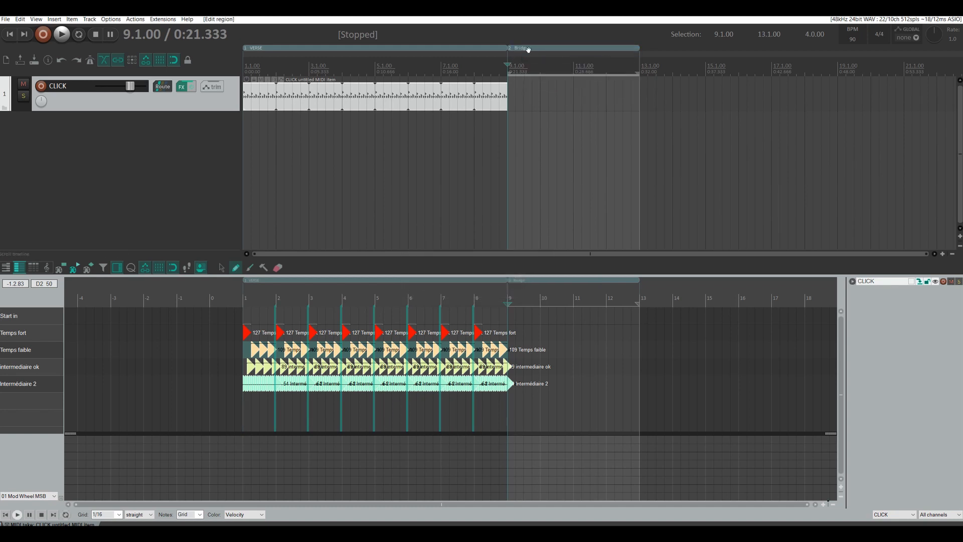
Step: Draw a one-bar MIDI item at 9.1.00 on the CLICK track and open it in the MIDI editor
{"action": "left_click", "coordinate": [528, 97]}
{"action": "left_click_drag", "start_coordinate": [539, 96], "coordinate": [512, 98]}
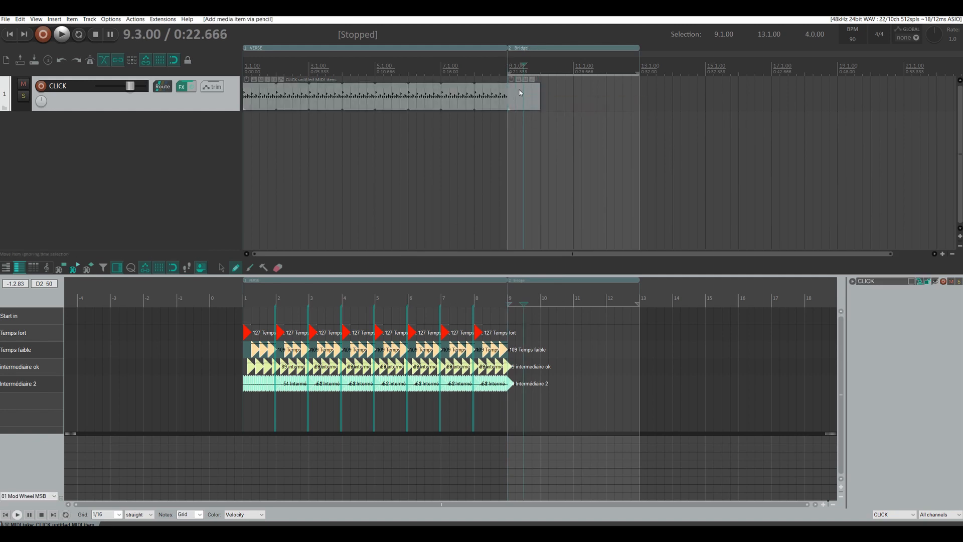
{"action": "left_click", "coordinate": [520, 92]}
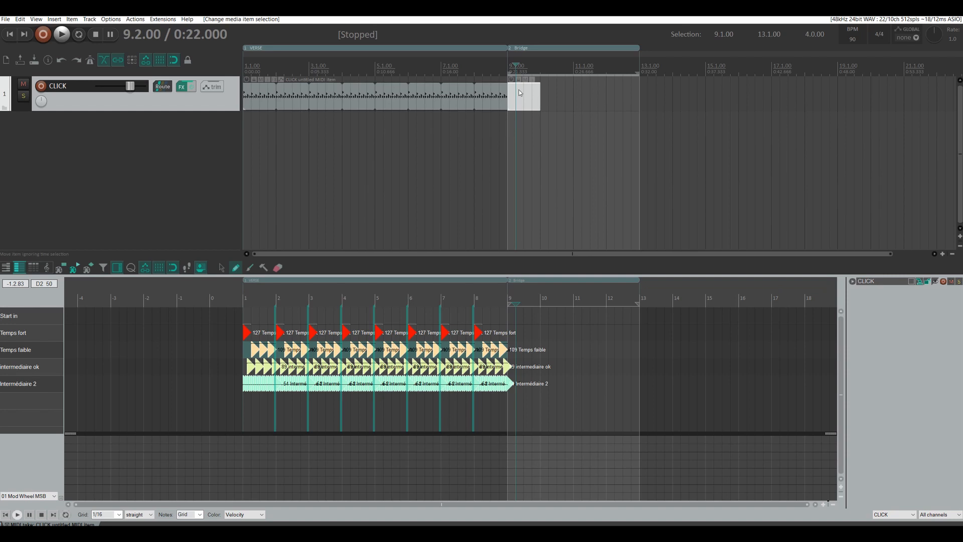
{"action": "scroll", "coordinate": [519, 89], "scroll_direction": "up", "scroll_amount": 3}
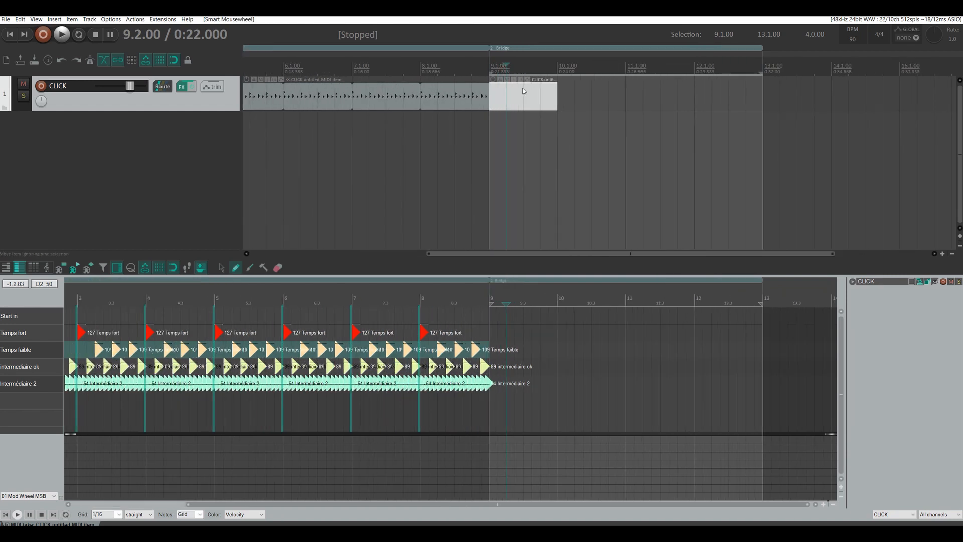
{"action": "left_click", "coordinate": [523, 91]}
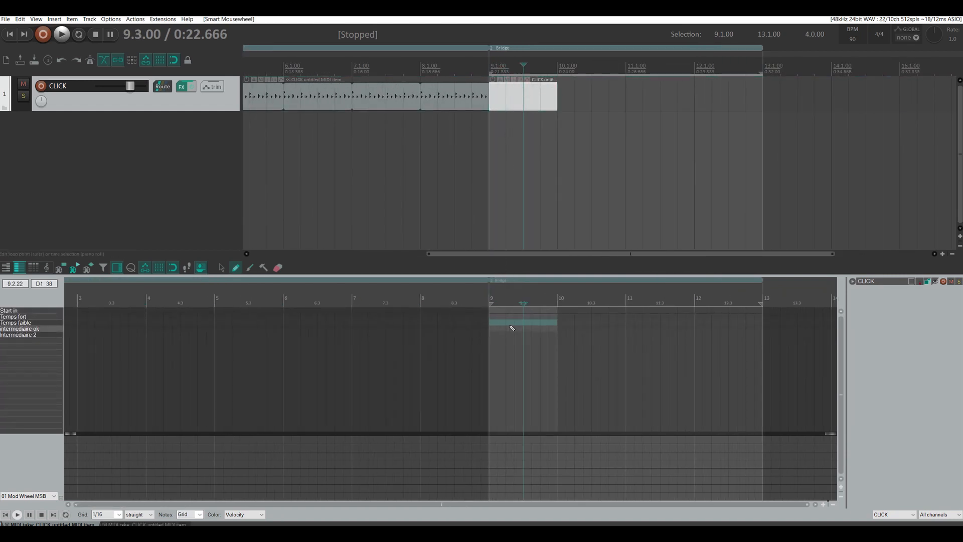
Step: Program Temps fort on beat 1 and Temps faible on beats 2, 3 and 4 of bar 9, all at velocity 127
{"action": "scroll", "coordinate": [509, 327], "scroll_direction": "up", "scroll_amount": 3}
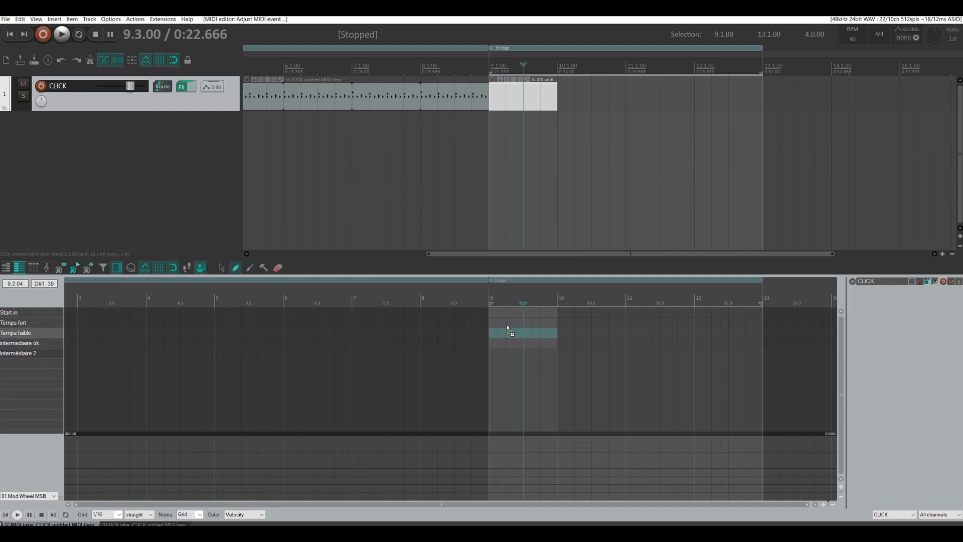
{"action": "scroll", "coordinate": [508, 327], "scroll_direction": "up", "scroll_amount": 5}
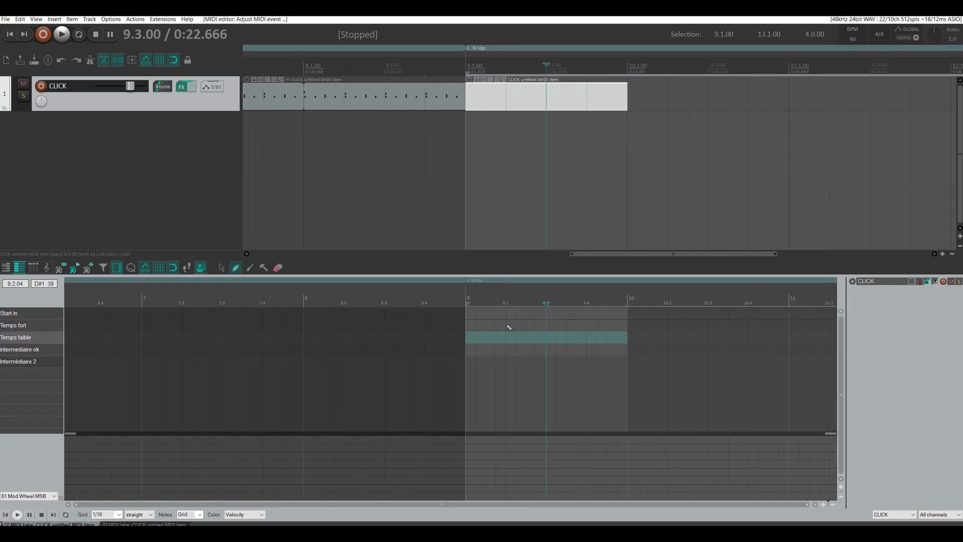
{"action": "scroll", "coordinate": [452, 332], "scroll_direction": "up", "scroll_amount": 2}
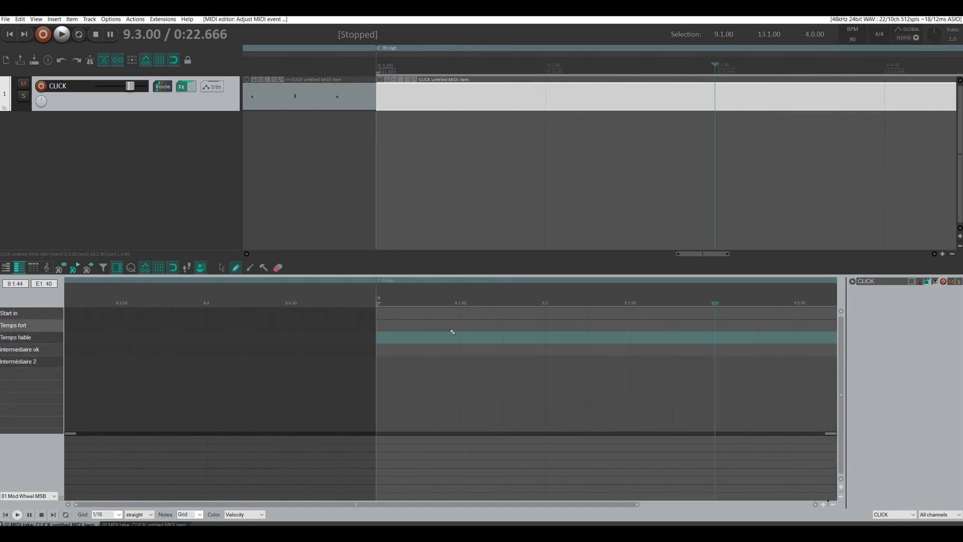
{"action": "left_click", "coordinate": [387, 327]}
{"action": "scroll", "coordinate": [476, 328], "scroll_direction": "down", "scroll_amount": 3}
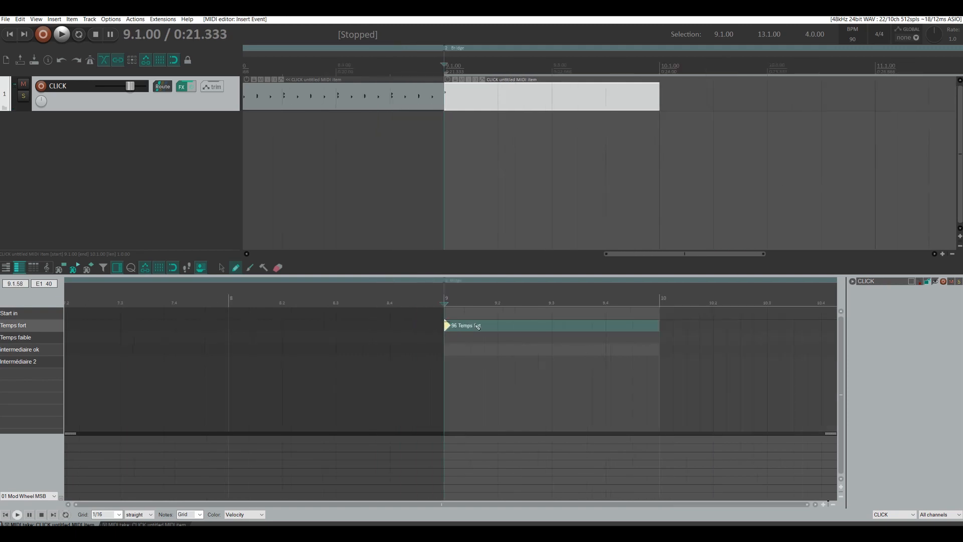
{"action": "left_click", "coordinate": [503, 337]}
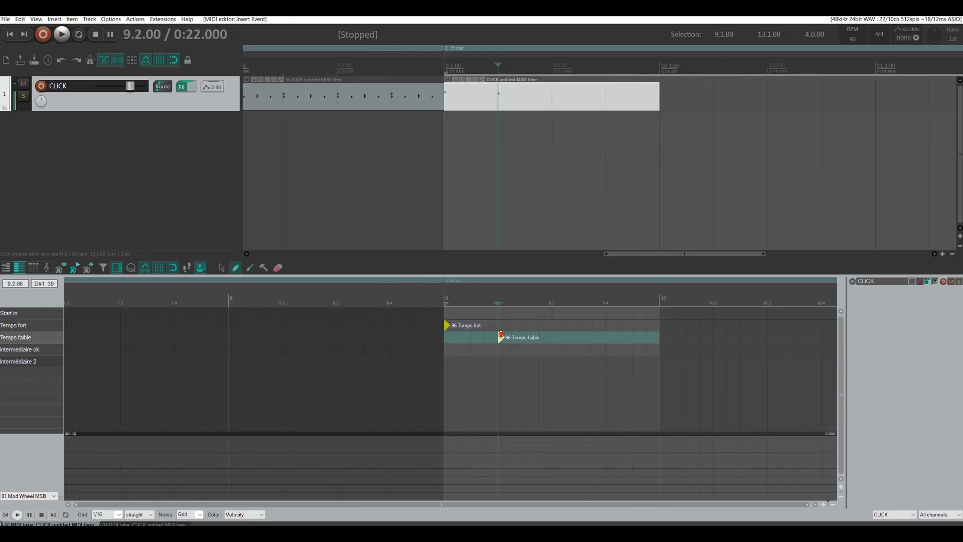
{"action": "left_click", "coordinate": [554, 338]}
{"action": "left_click", "coordinate": [609, 339]}
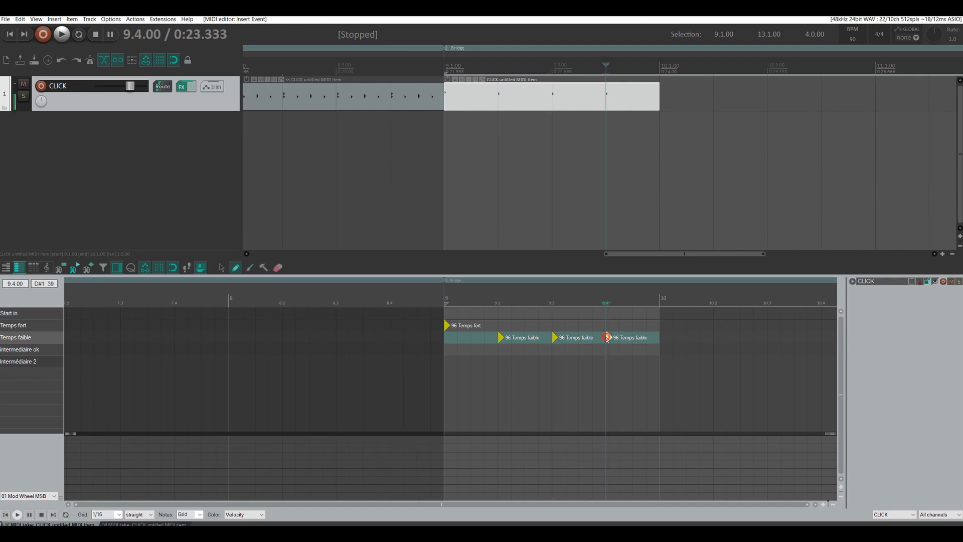
{"action": "left_click_drag", "start_coordinate": [636, 343], "coordinate": [411, 325]}
{"action": "left_click_drag", "start_coordinate": [446, 322], "coordinate": [443, 282]}
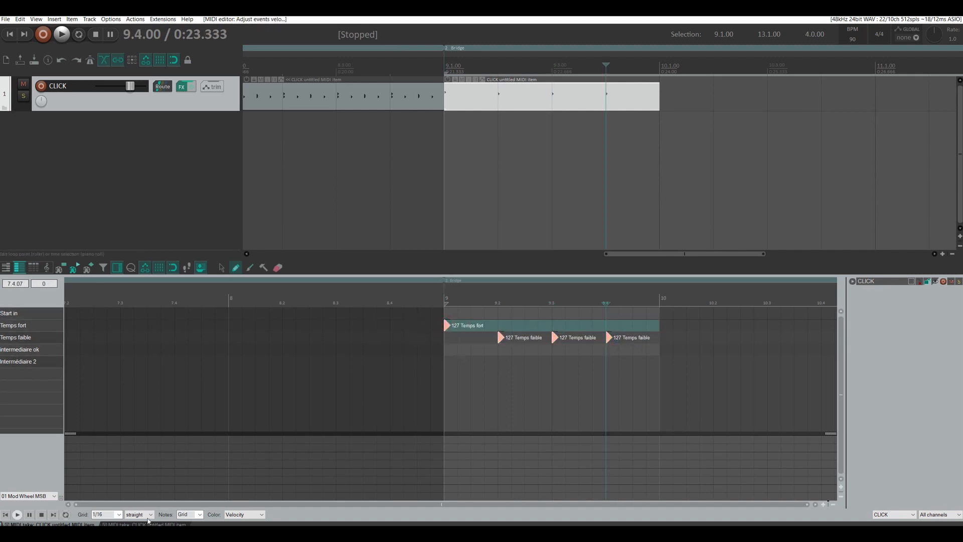
Step: Set the MIDI grid to 1/8 triplet and add intermediaire ok notes on every triplet division of bar 9
{"action": "scroll", "coordinate": [142, 518], "scroll_direction": "down", "scroll_amount": 1}
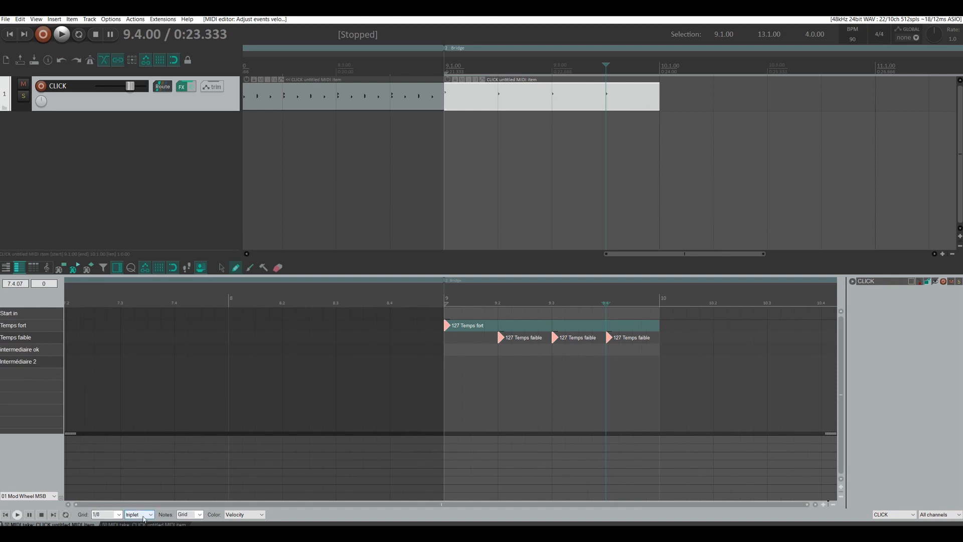
{"action": "left_click", "coordinate": [465, 350]}
{"action": "left_click", "coordinate": [483, 350]}
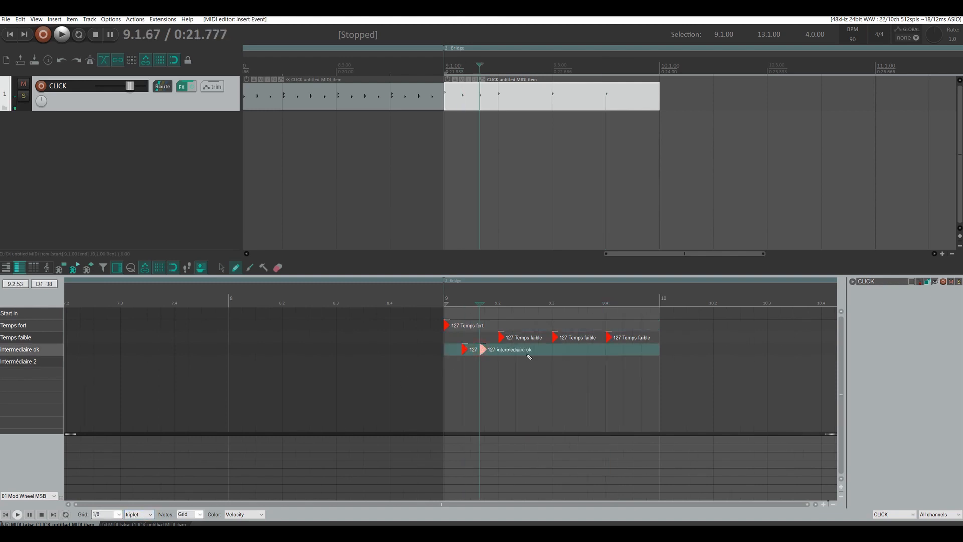
{"action": "left_click", "coordinate": [518, 349]}
{"action": "left_click", "coordinate": [536, 350]}
{"action": "left_click", "coordinate": [555, 349]}
{"action": "left_click", "coordinate": [500, 349]}
{"action": "left_click", "coordinate": [447, 350]}
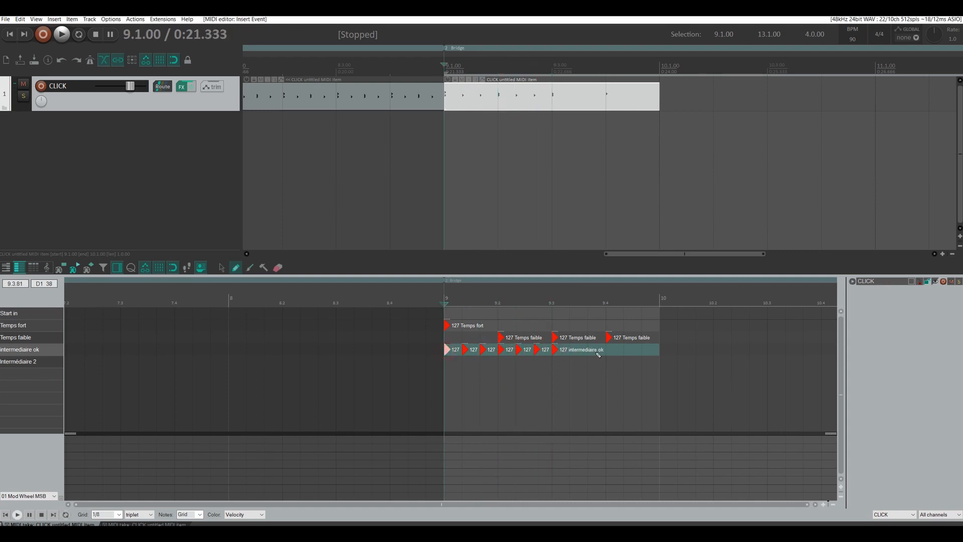
{"action": "left_click", "coordinate": [579, 349]}
{"action": "left_click", "coordinate": [596, 349]}
{"action": "left_click", "coordinate": [615, 350]}
{"action": "left_click", "coordinate": [633, 350]}
{"action": "left_click", "coordinate": [641, 349]}
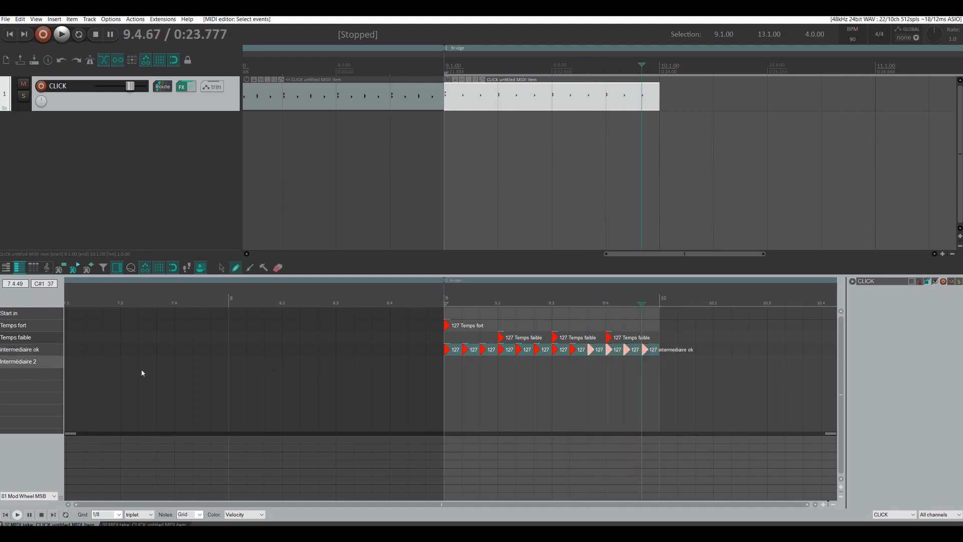
Step: Lower all intermediaire ok notes to velocity 77 and all Temps faible notes to velocity 108
{"action": "left_click", "coordinate": [48, 351]}
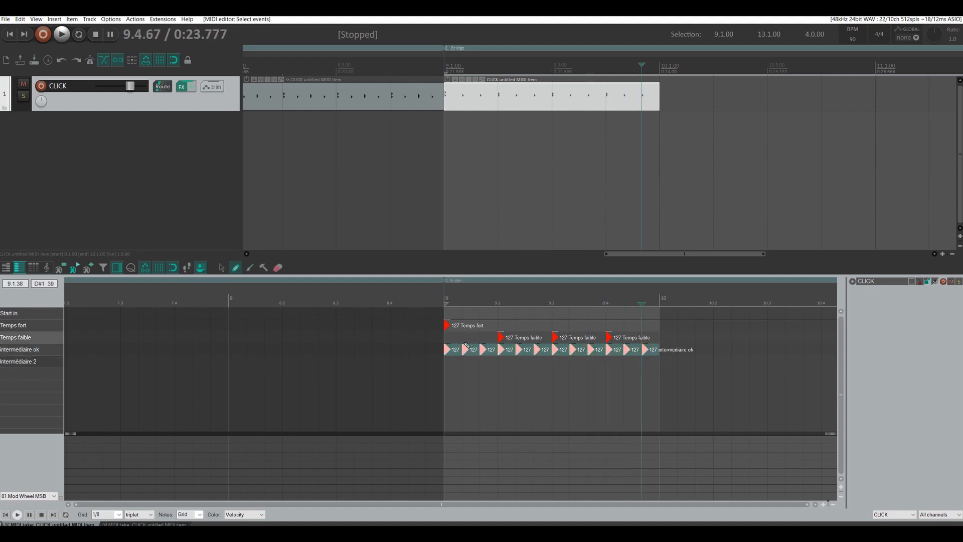
{"action": "left_click_drag", "start_coordinate": [463, 346], "coordinate": [460, 364]}
{"action": "left_click", "coordinate": [20, 337]}
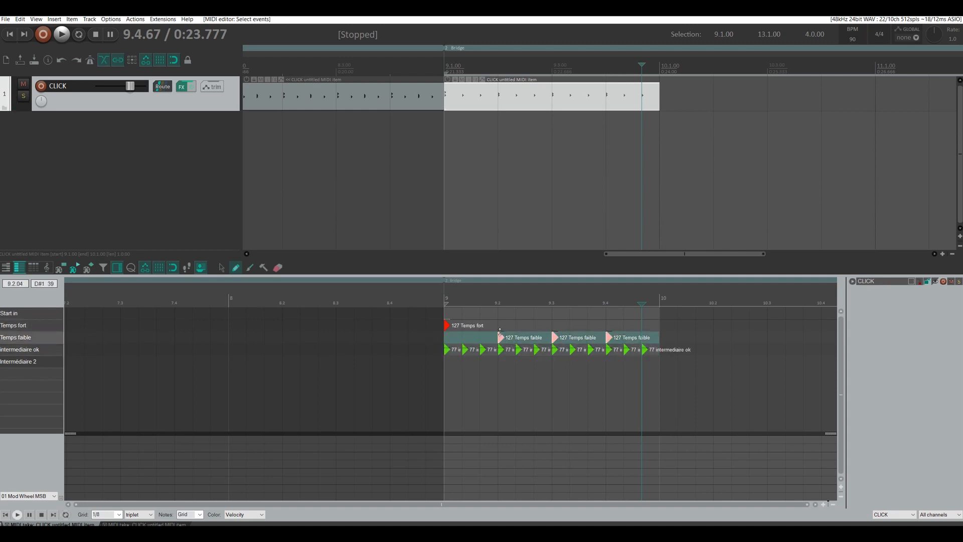
{"action": "left_click_drag", "start_coordinate": [499, 331], "coordinate": [499, 335]}
Step: Enable Loop source for the triplet click item and extend it to 13.1.00 to fill the Bridge region
{"action": "left_click", "coordinate": [474, 91]}
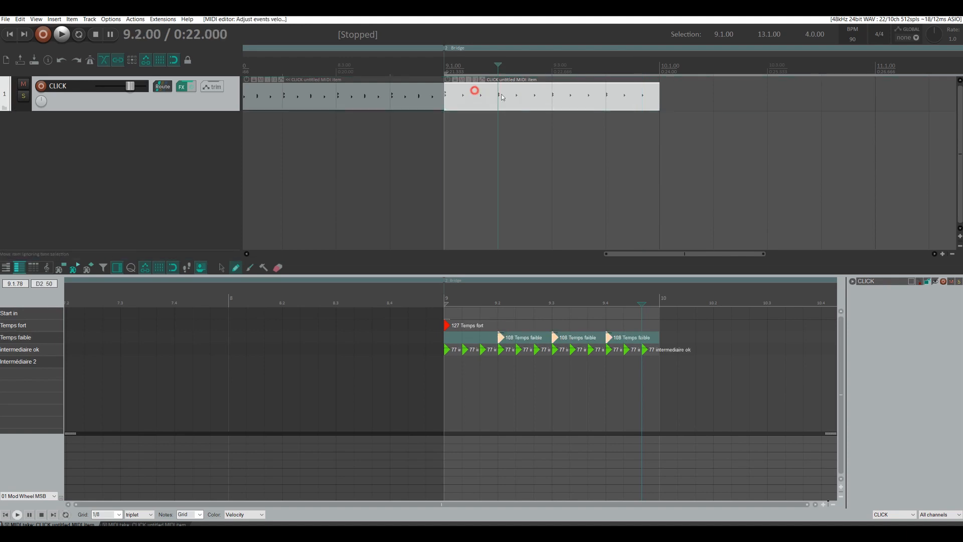
{"action": "mouse_move", "coordinate": [658, 93]}
{"action": "left_mouse_down"}
{"action": "mouse_move", "coordinate": [767, 94]}
{"action": "mouse_move", "coordinate": [658, 94]}
{"action": "left_mouse_up"}
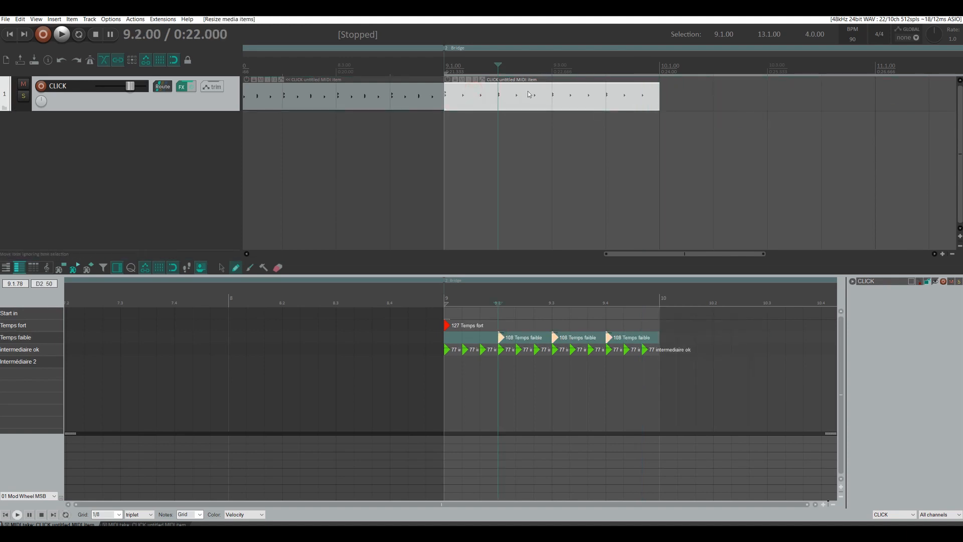
{"action": "left_click", "coordinate": [469, 85]}
{"action": "left_click", "coordinate": [469, 82]}
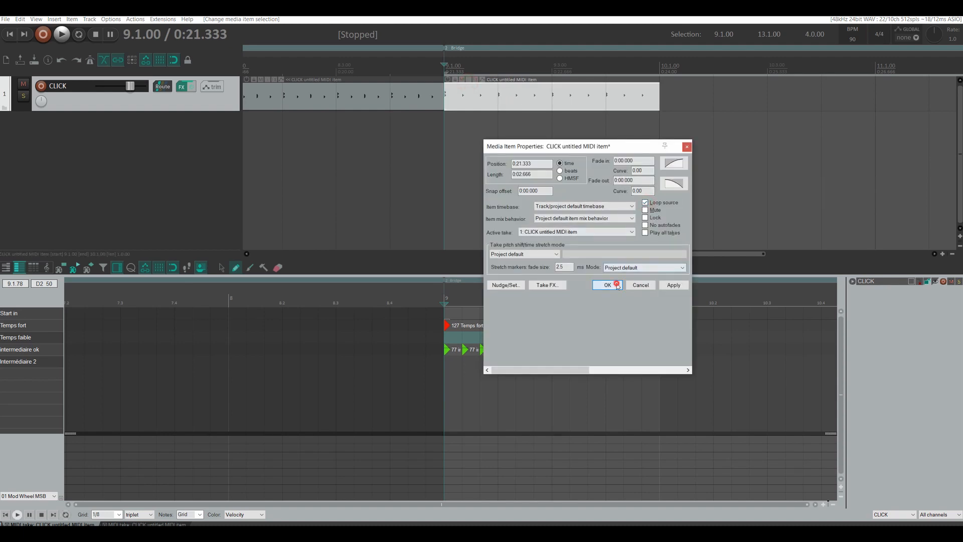
{"action": "left_click", "coordinate": [607, 284]}
{"action": "scroll", "coordinate": [629, 72], "scroll_direction": "down", "scroll_amount": 4}
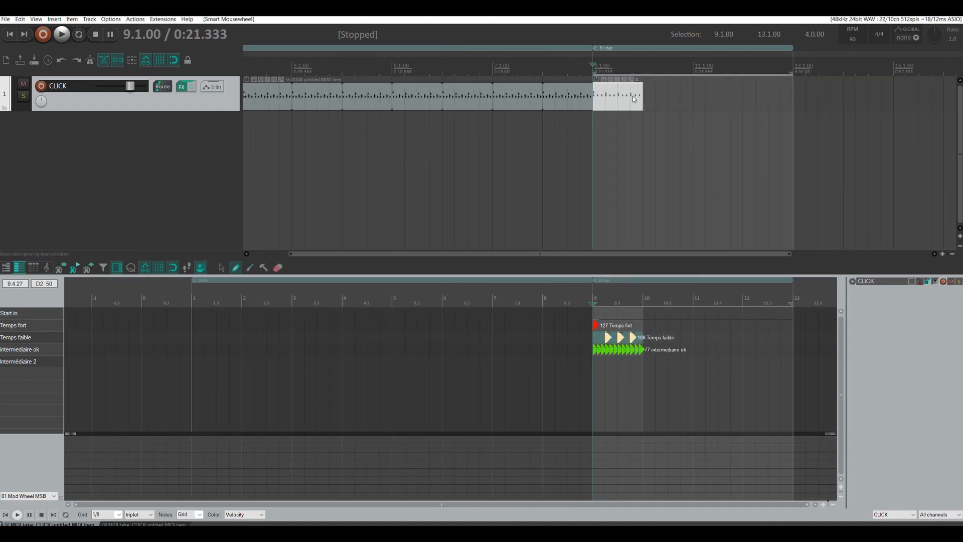
{"action": "left_click_drag", "start_coordinate": [640, 97], "coordinate": [791, 105]}
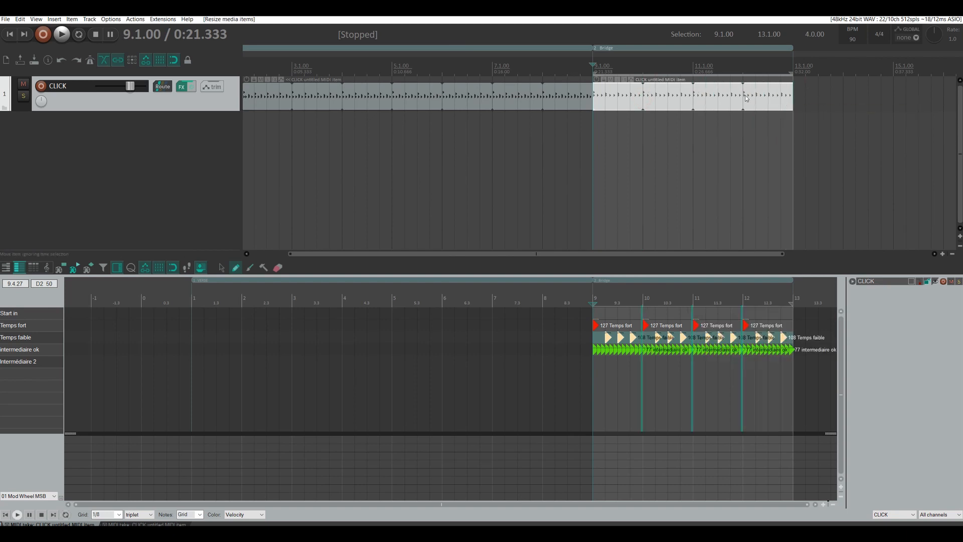
Step: Play the click track from 7.1.00 through the change from VERSE to Bridge
{"action": "left_click", "coordinate": [493, 67]}
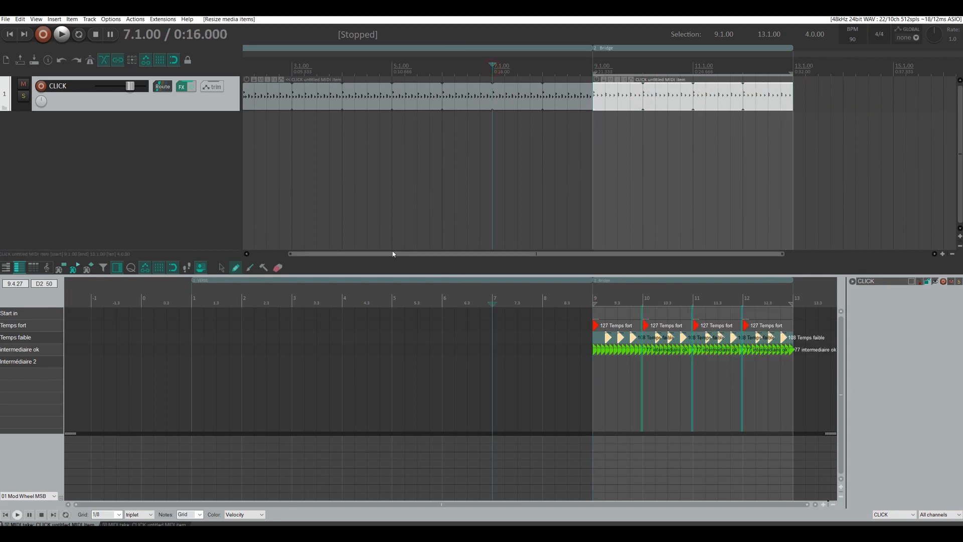
{"action": "left_click", "coordinate": [442, 67]}
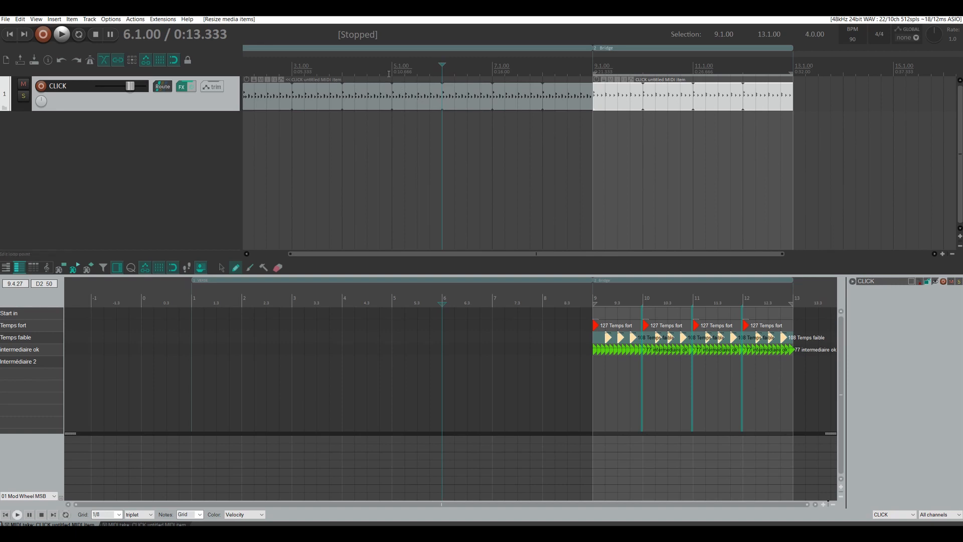
{"action": "left_click", "coordinate": [494, 69]}
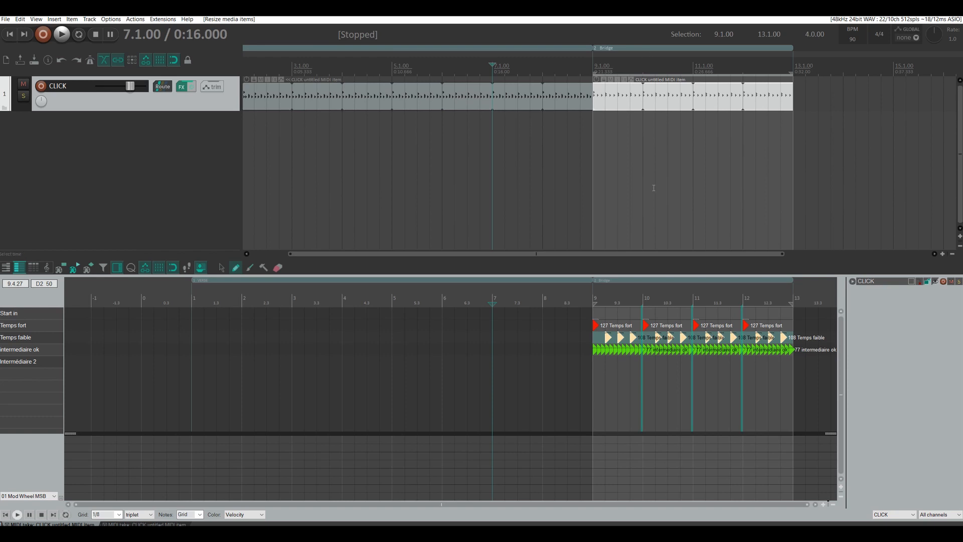
{"action": "key", "text": "space"}
Step: Mute the CLICK track and play from 7.1.00 with the built-in metronome for comparison, then restore both settings
{"action": "left_click", "coordinate": [23, 83]}
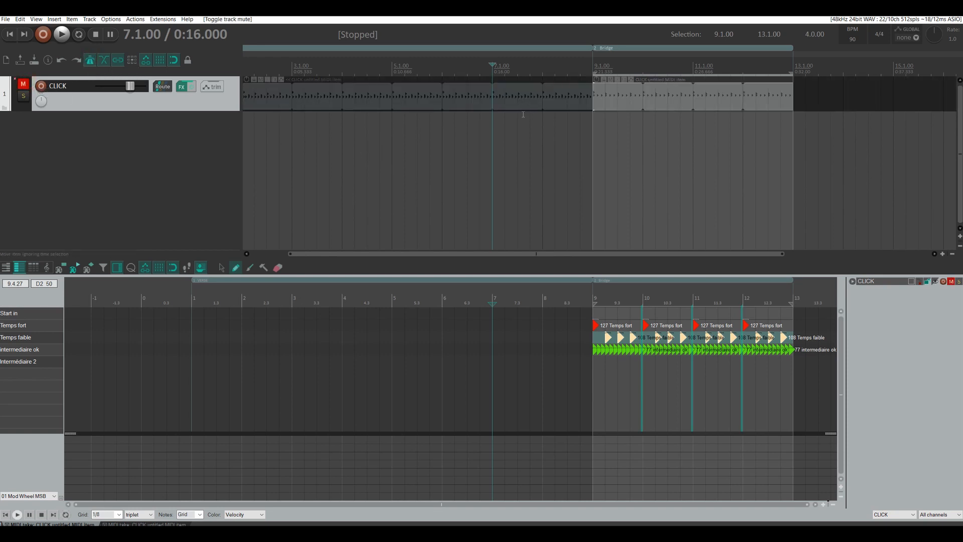
{"action": "key", "text": "space"}
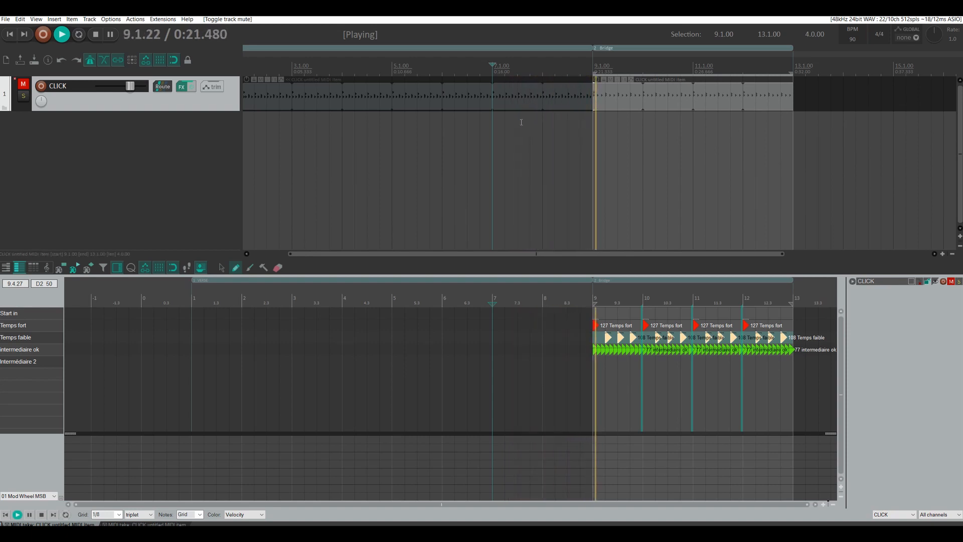
{"action": "key", "text": "space"}
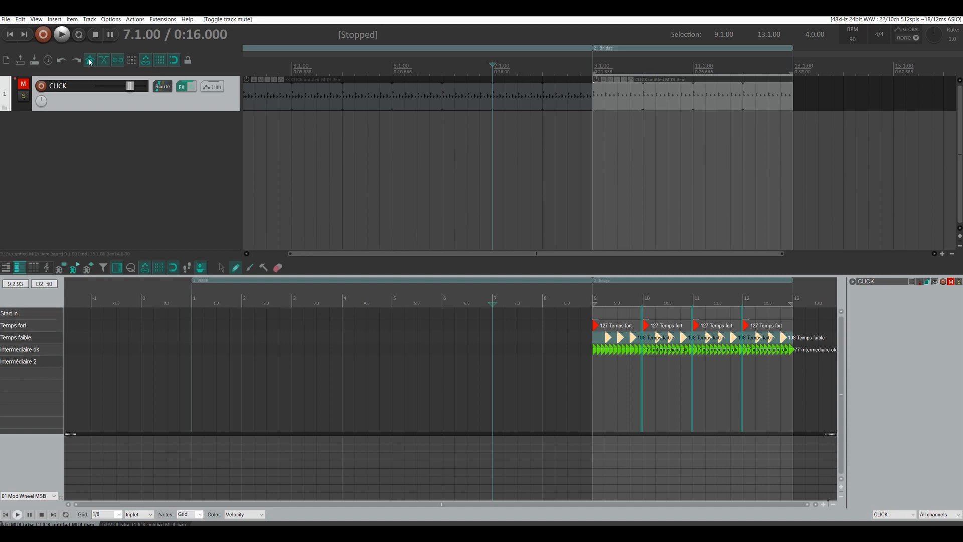
{"action": "left_click", "coordinate": [23, 85]}
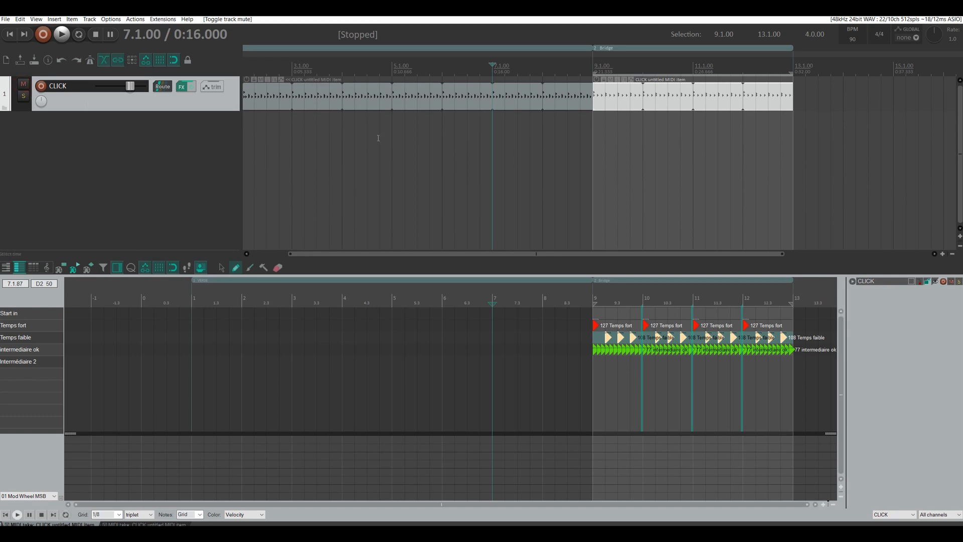
Step: Create an eight-bar region from 13.1.00 to 21.1.00, directly after the Bridge
{"action": "scroll", "coordinate": [790, 170], "scroll_direction": "down", "scroll_amount": 3}
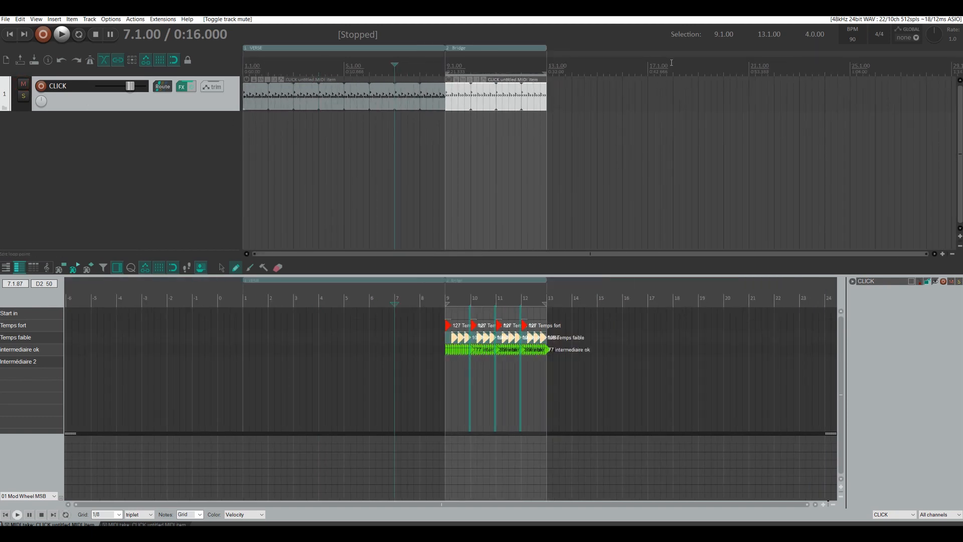
{"action": "left_click", "coordinate": [742, 468]}
{"action": "left_click_drag", "start_coordinate": [744, 70], "coordinate": [545, 69]}
{"action": "key", "text": "shift+r"}
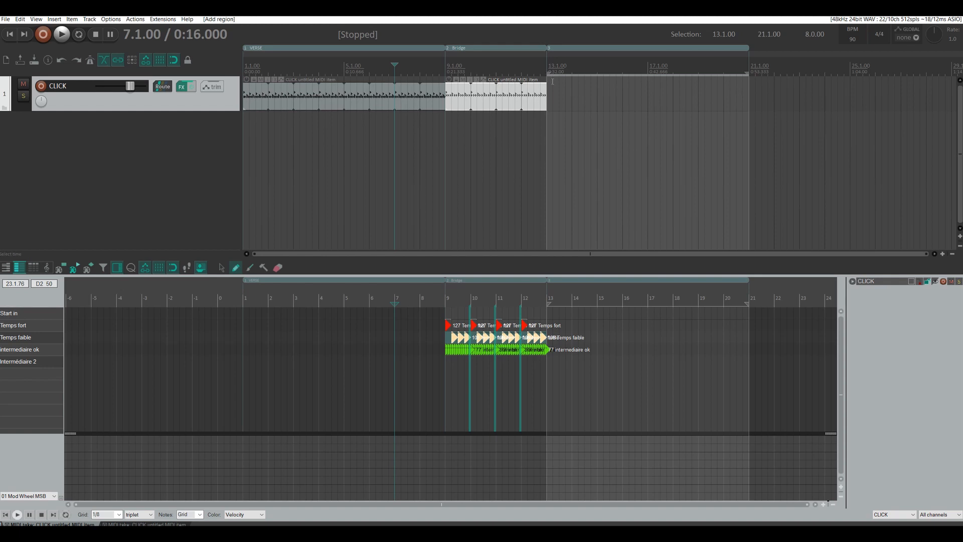
Step: Copy the VERSE click item to 13.1.00, shorten the copy to one bar and open it in the MIDI editor
{"action": "left_click", "coordinate": [464, 96]}
{"action": "left_click", "coordinate": [376, 95]}
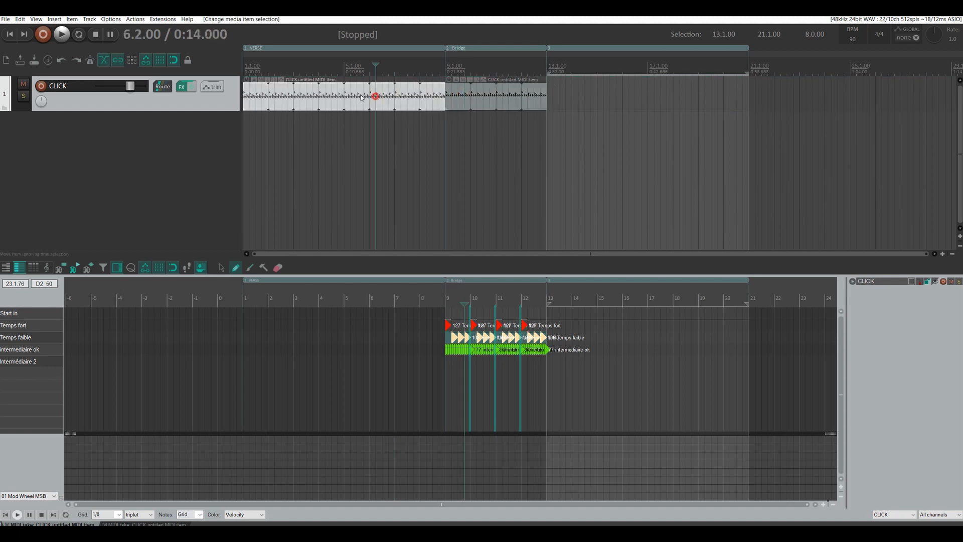
{"action": "left_click_drag", "start_coordinate": [320, 96], "coordinate": [624, 95]}
{"action": "left_click_drag", "start_coordinate": [744, 92], "coordinate": [571, 93]}
{"action": "double_click", "coordinate": [565, 92]}
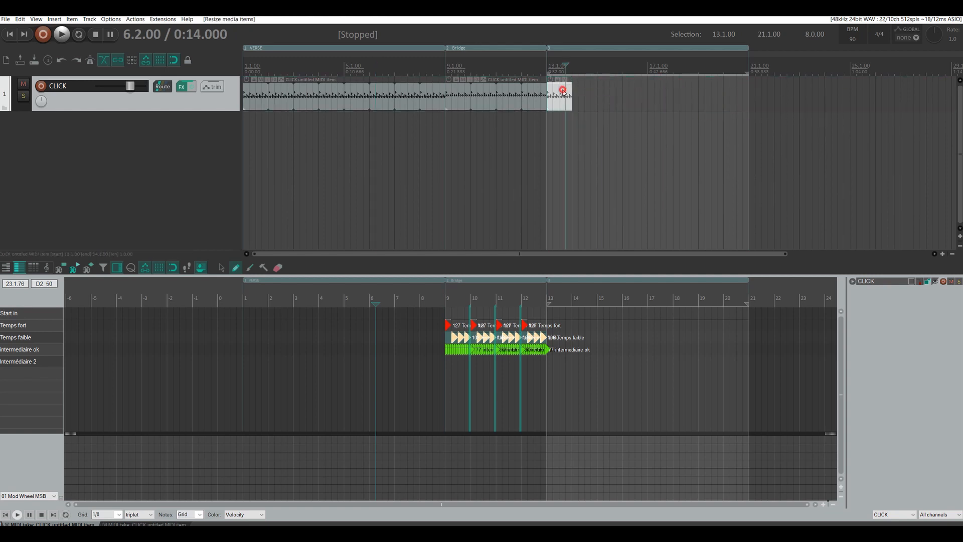
{"action": "scroll", "coordinate": [560, 371], "scroll_direction": "up", "scroll_amount": 10}
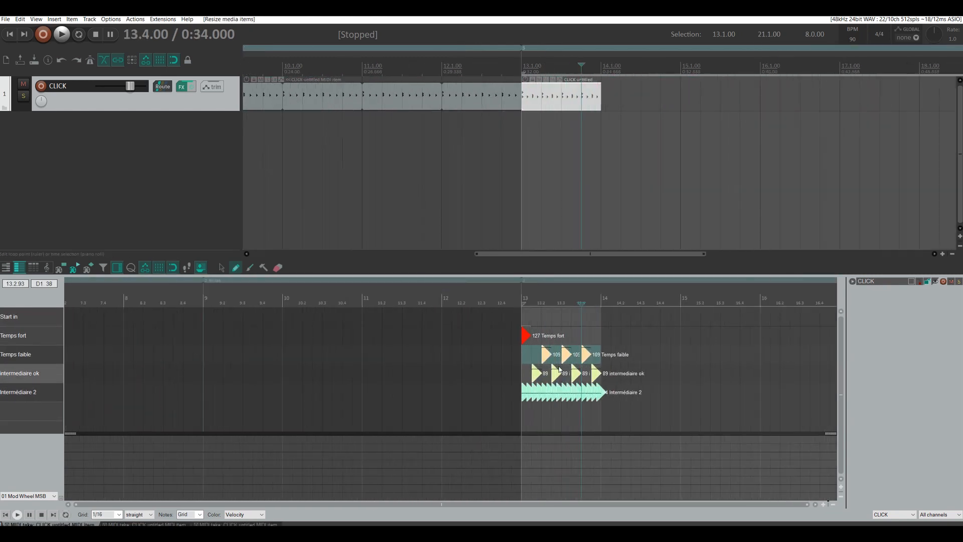
{"action": "scroll", "coordinate": [539, 412], "scroll_direction": "down", "scroll_amount": 2}
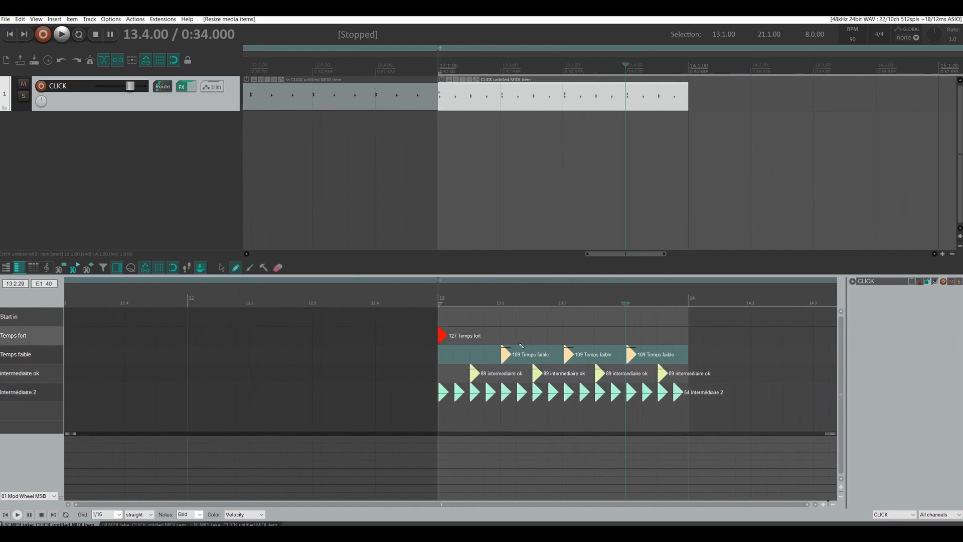
Step: Replace the beat-3 Temps faible hit in bar 13 with a velocity-127 Temps fort hit and add a Temps faible hit at 13.4.25
{"action": "left_click", "coordinate": [578, 350]}
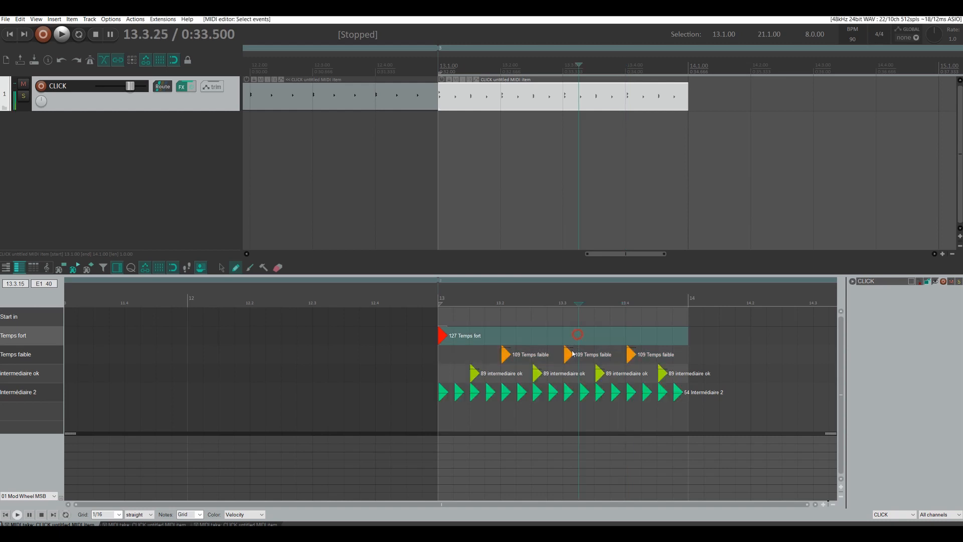
{"action": "left_click_drag", "start_coordinate": [571, 354], "coordinate": [566, 321]}
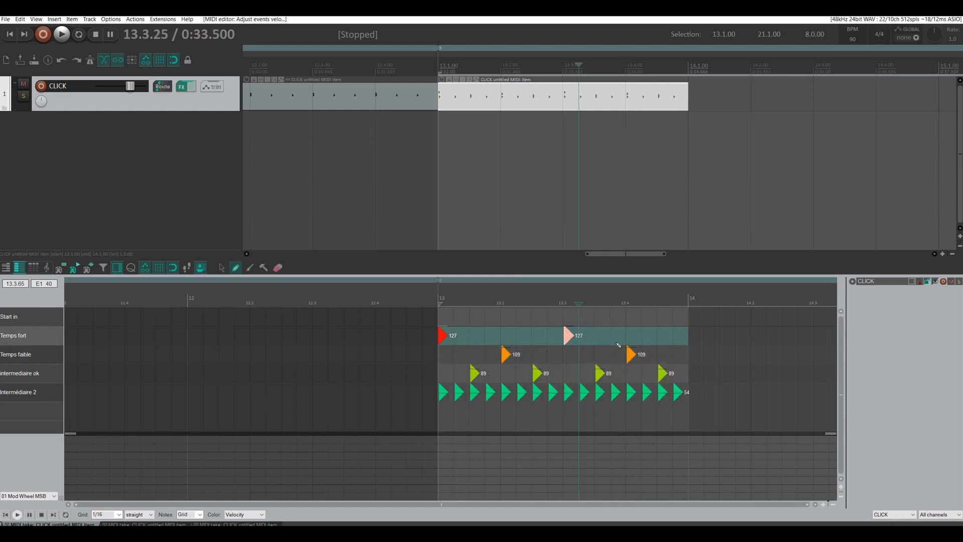
{"action": "left_click", "coordinate": [647, 356]}
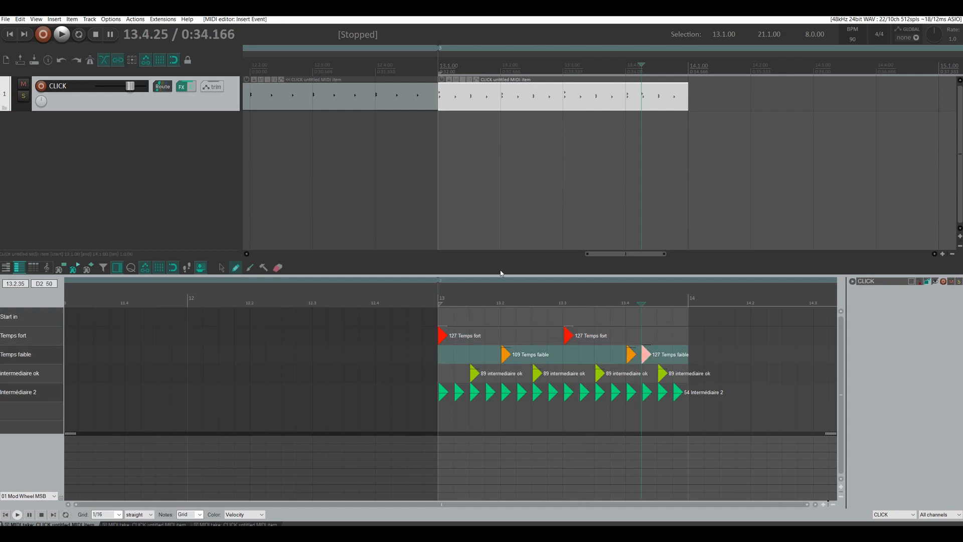
Step: Nudge the selected hits slightly earlier so the beat-3 Temps fort hit sits exactly on the 13.3.00 grid line
{"action": "left_click_drag", "start_coordinate": [727, 401], "coordinate": [436, 357]}
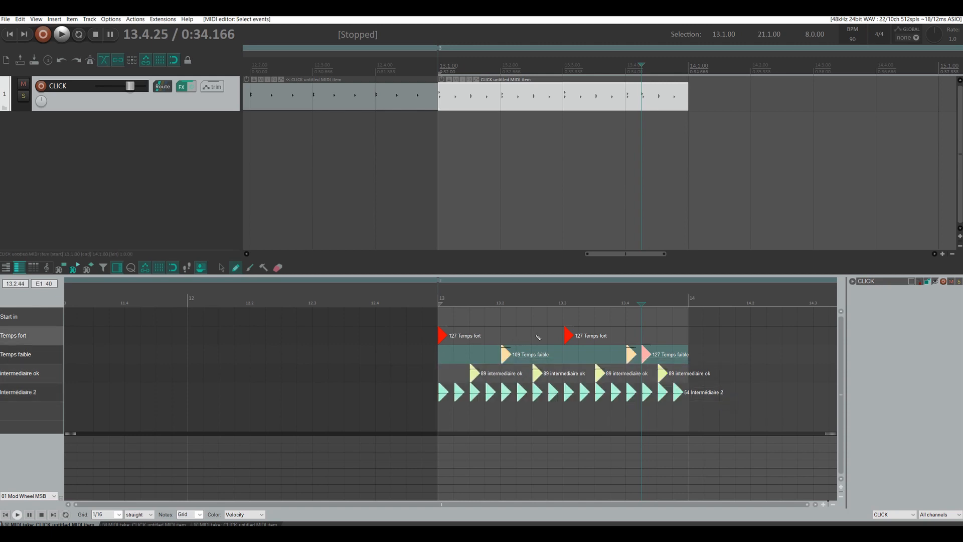
{"action": "left_click", "coordinate": [566, 336]}
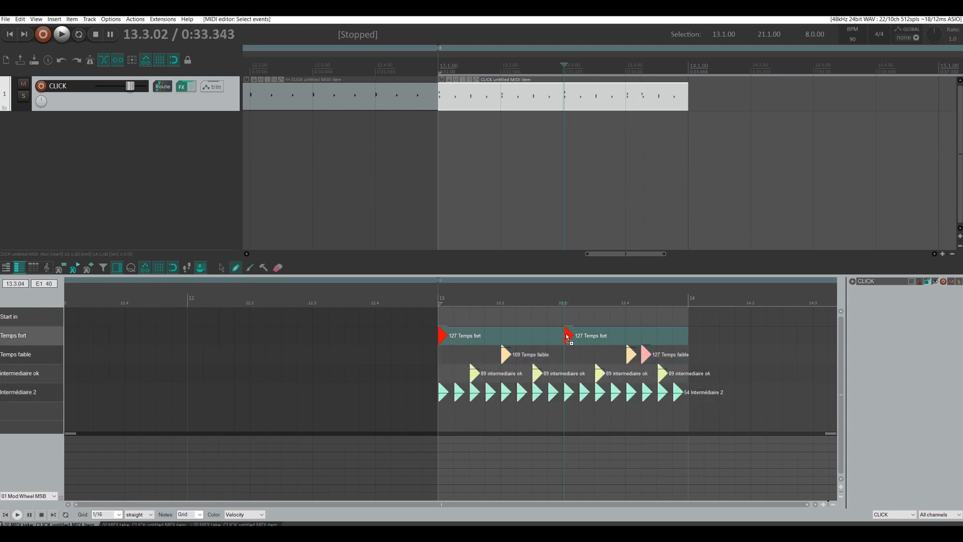
{"action": "scroll", "coordinate": [552, 341], "scroll_direction": "up", "scroll_amount": 5}
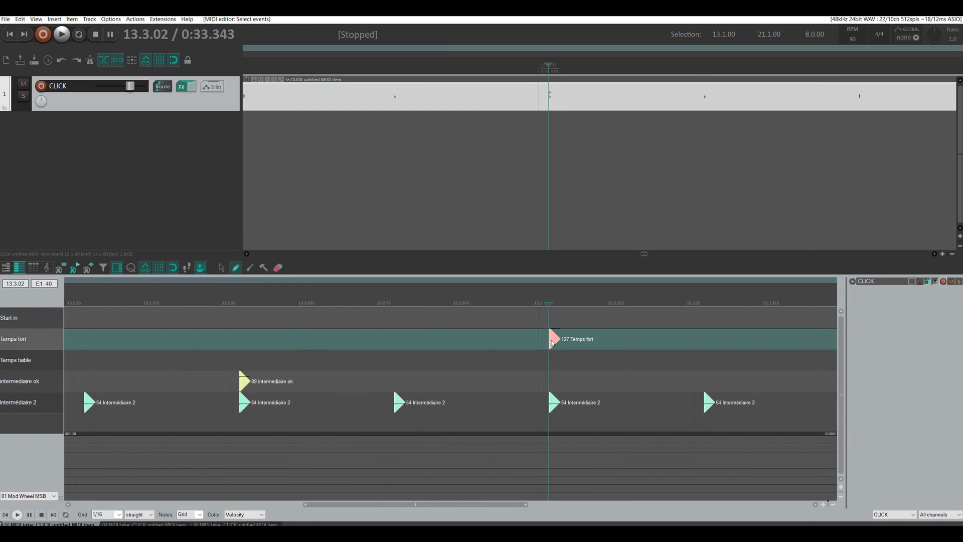
{"action": "left_click_drag", "start_coordinate": [551, 342], "coordinate": [545, 332]}
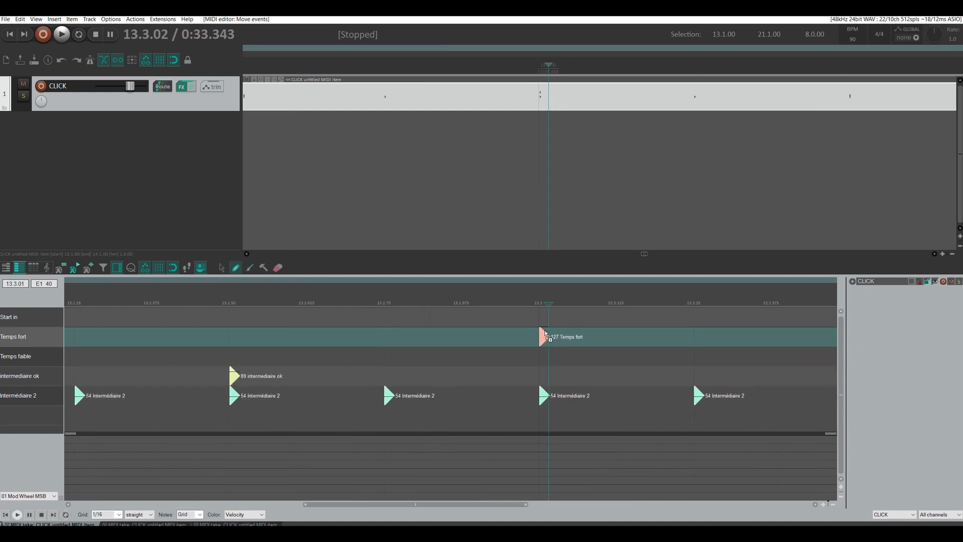
Step: Loop the one-bar click item at 13.1.00 out to the end of its region at 21.1.00
{"action": "scroll", "coordinate": [546, 333], "scroll_direction": "down", "scroll_amount": 6}
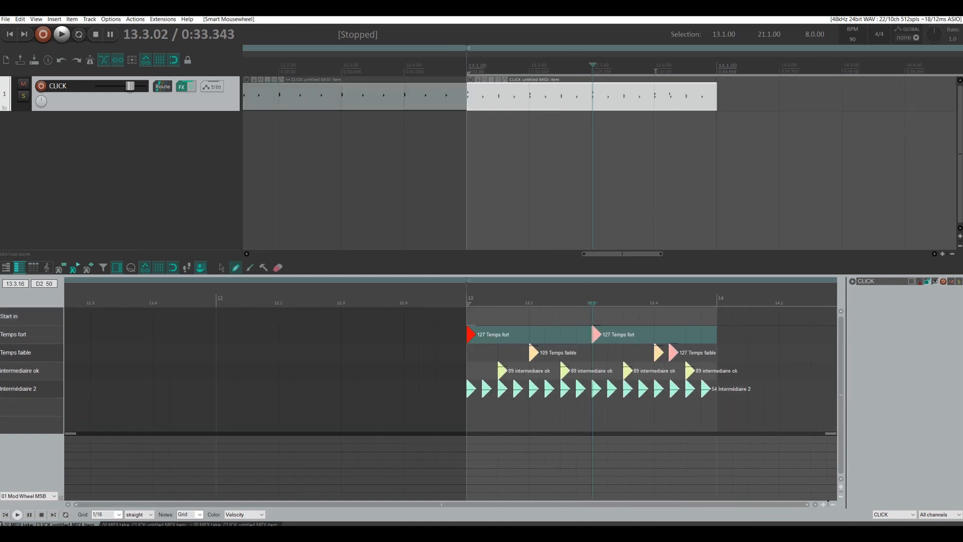
{"action": "scroll", "coordinate": [655, 75], "scroll_direction": "down", "scroll_amount": 6}
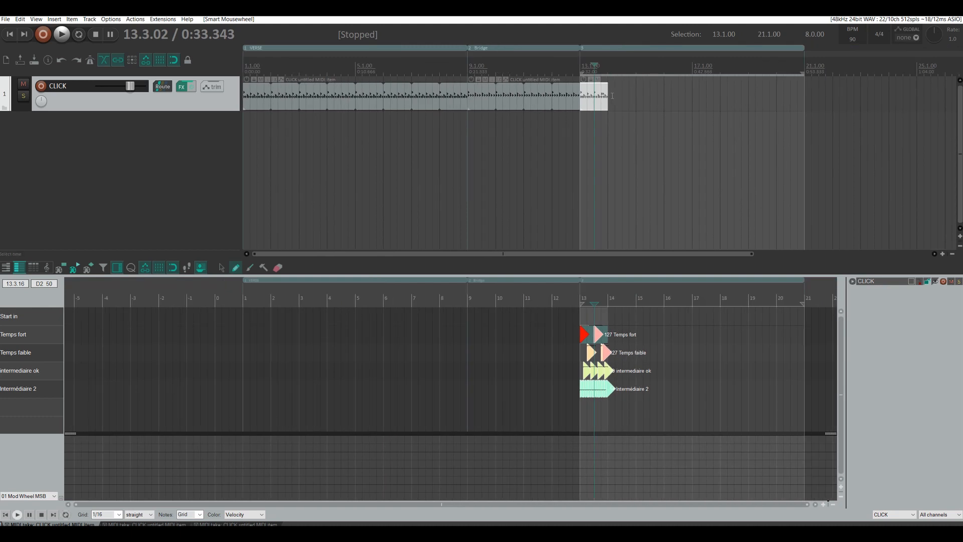
{"action": "left_click_drag", "start_coordinate": [611, 95], "coordinate": [805, 96]}
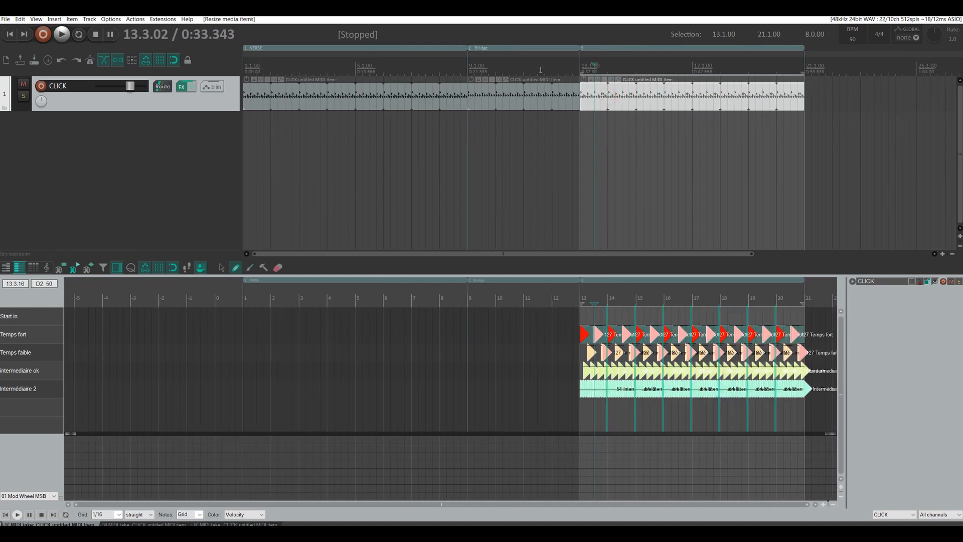
Step: Play the click track from 11.1.00 through the change from Bridge to the section at 13.1.00
{"action": "left_click", "coordinate": [523, 69]}
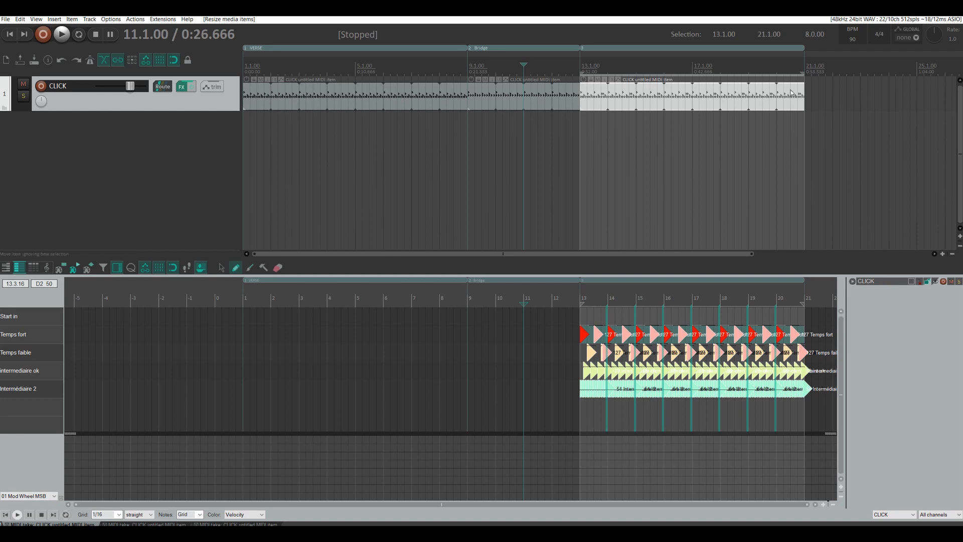
{"action": "key", "text": "space"}
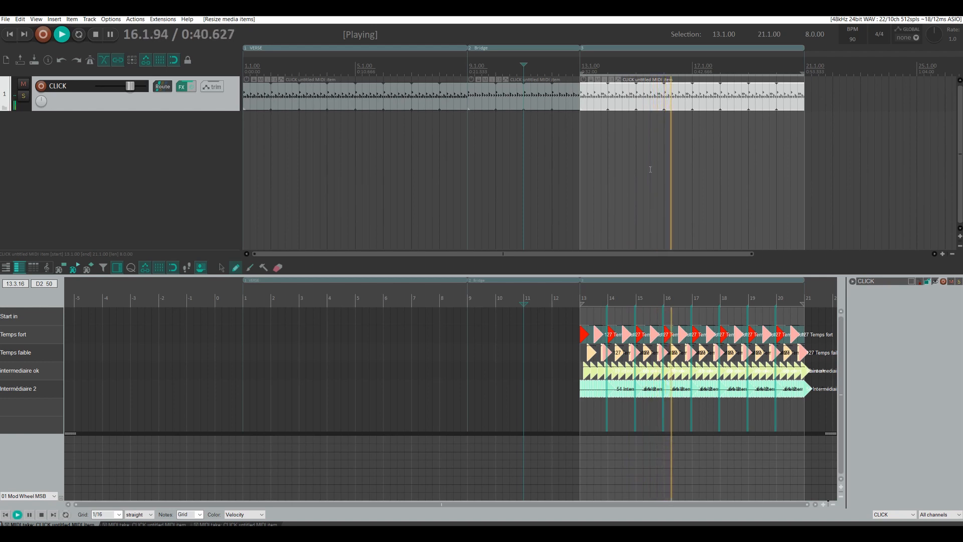
{"action": "key", "text": "space"}
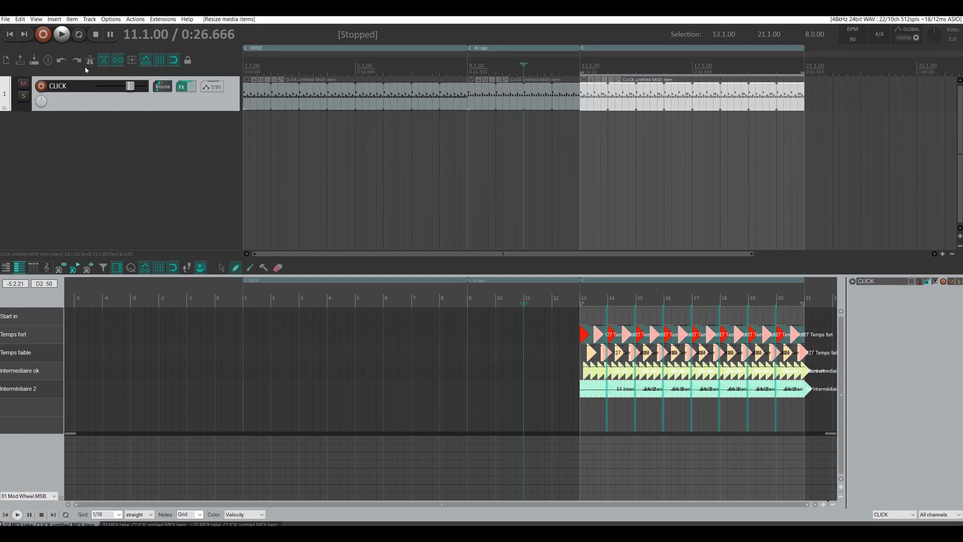
Step: Play the VERSE click pattern briefly from 2.1.00
{"action": "left_click", "coordinate": [271, 68]}
{"action": "key", "text": "space"}
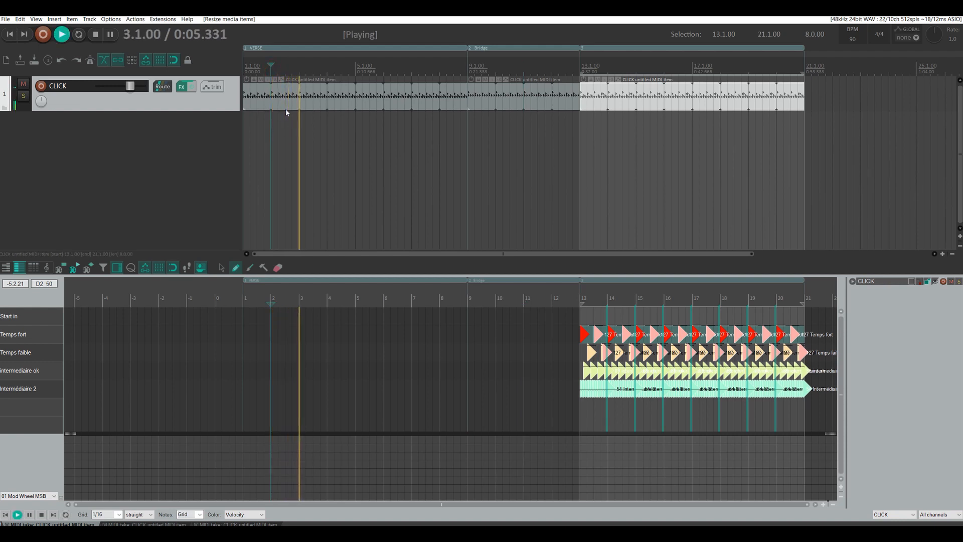
{"action": "key", "text": "space"}
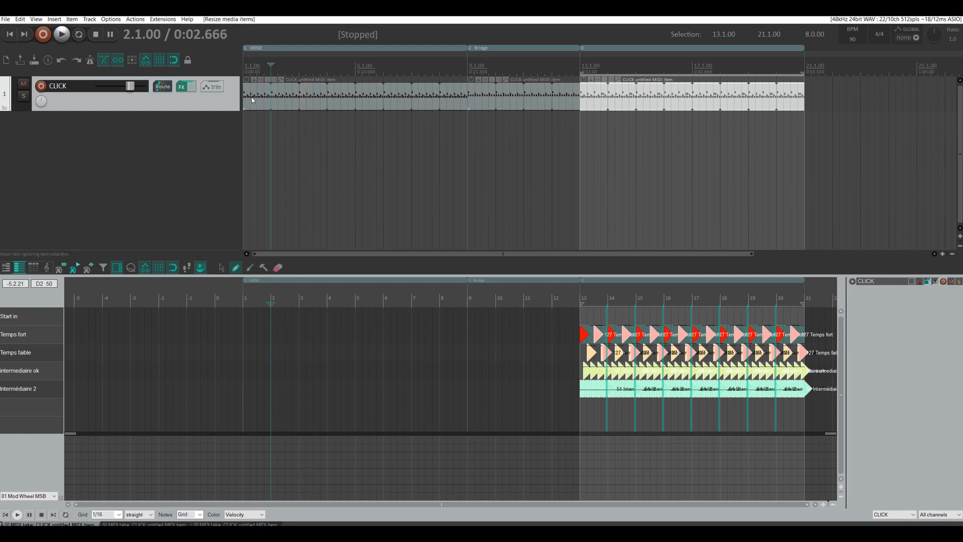
Step: Open the track template save options for the CLICK track, include track items in the template, and cancel without saving
{"action": "left_click", "coordinate": [274, 97]}
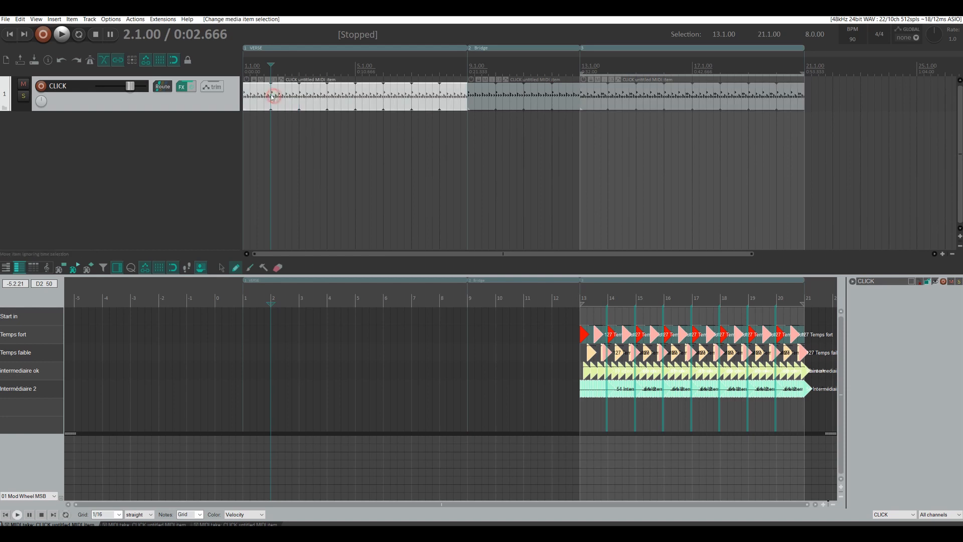
{"action": "right_click", "coordinate": [226, 99]}
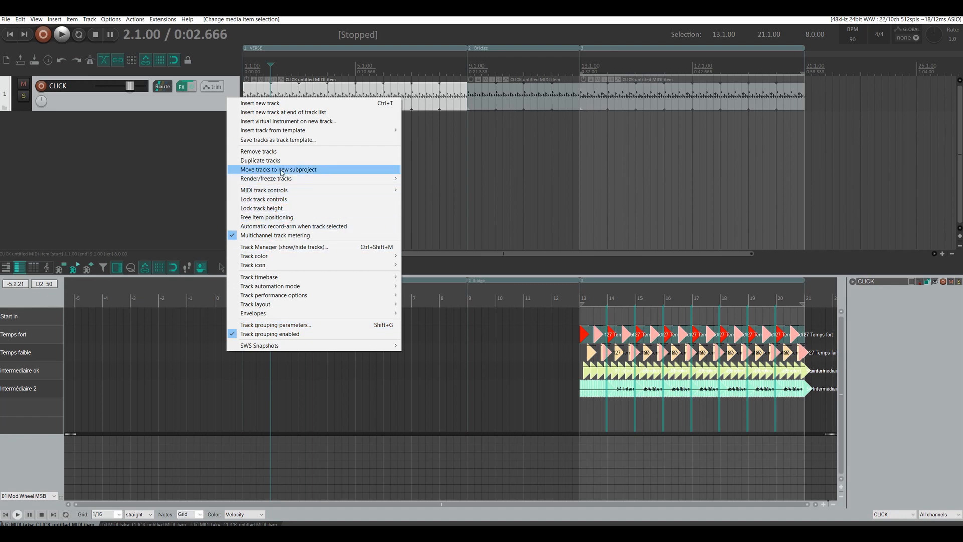
{"action": "left_click", "coordinate": [287, 139]}
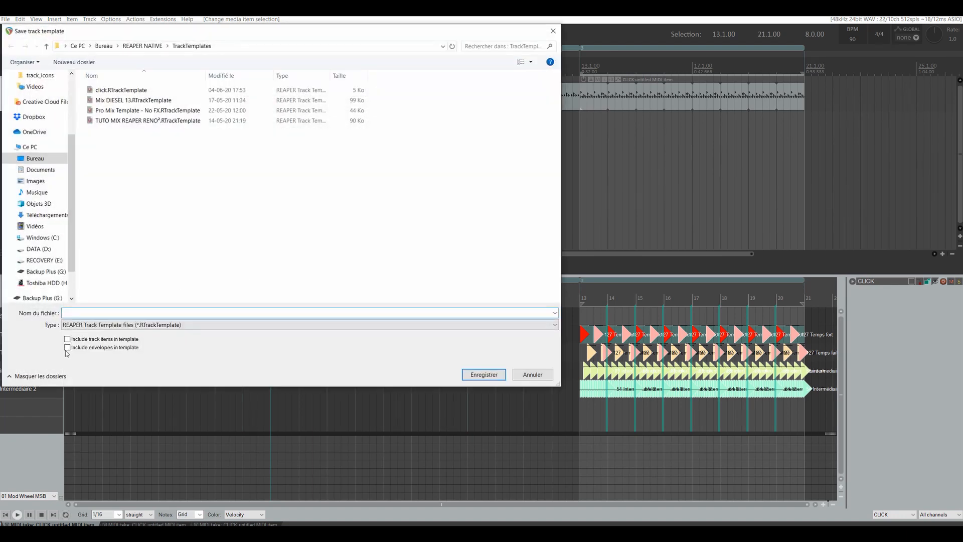
{"action": "left_click", "coordinate": [68, 339]}
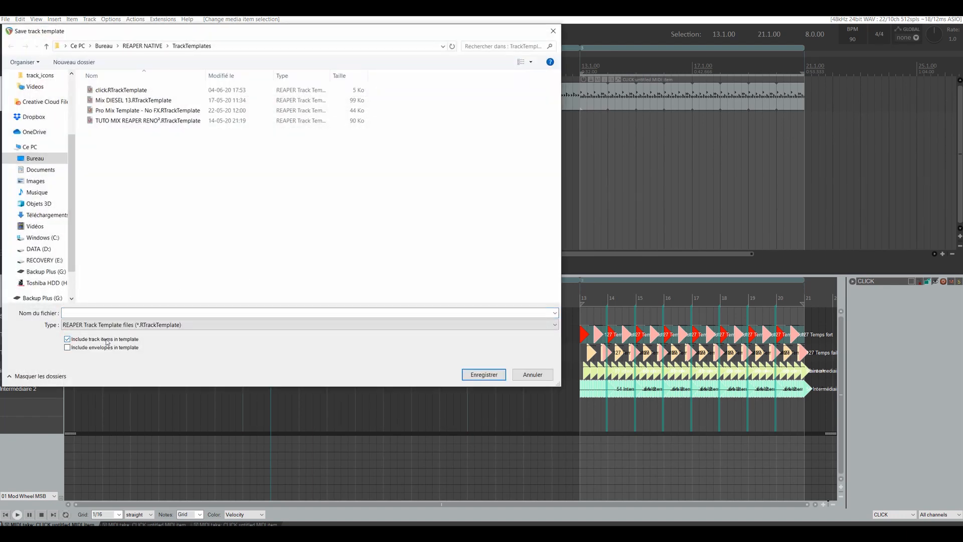
{"action": "left_click", "coordinate": [525, 374]}
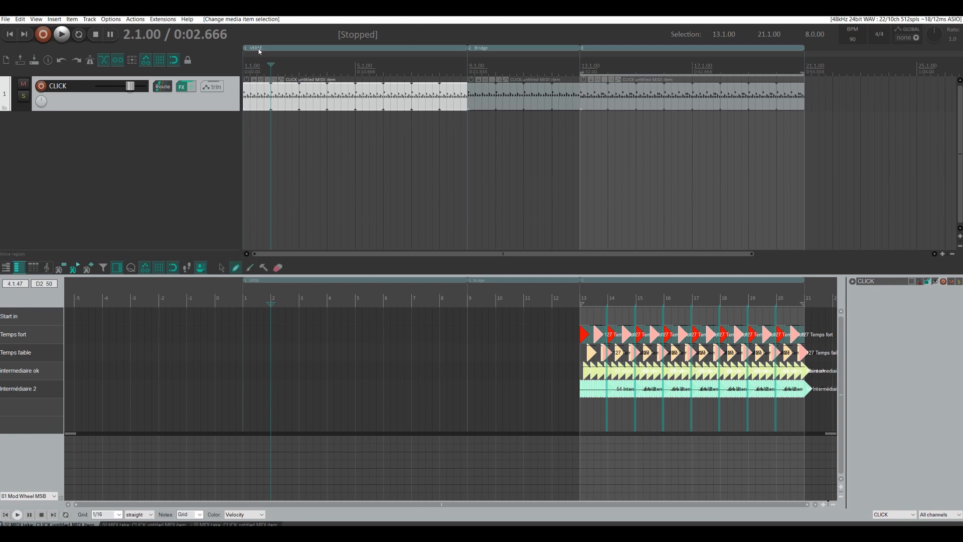
Step: Shift all click items and section regions two bars later and insert an empty MIDI item from 1.1.00 to 3.1.00
{"action": "left_click_drag", "start_coordinate": [244, 73], "coordinate": [300, 70]}
{"action": "left_click_drag", "start_coordinate": [749, 150], "coordinate": [285, 79]}
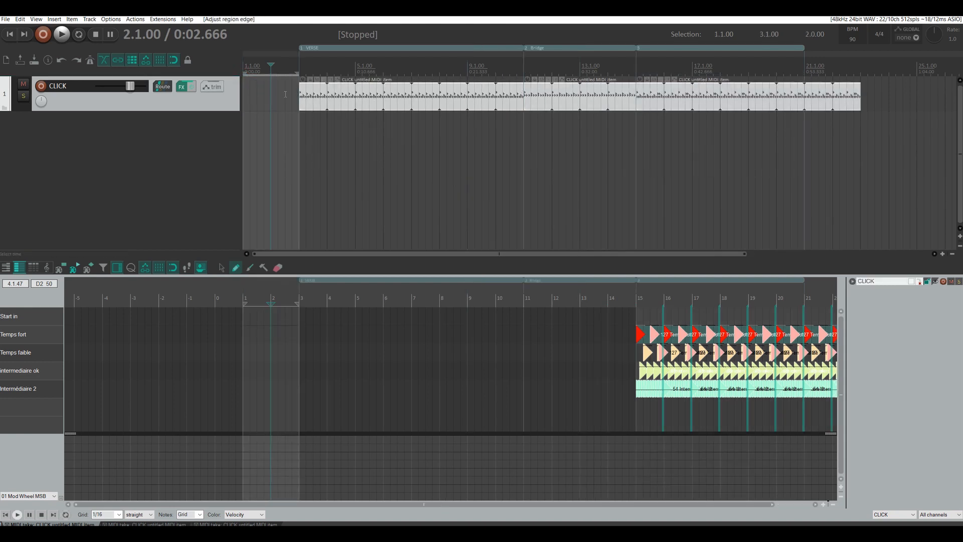
{"action": "left_click", "coordinate": [293, 95]}
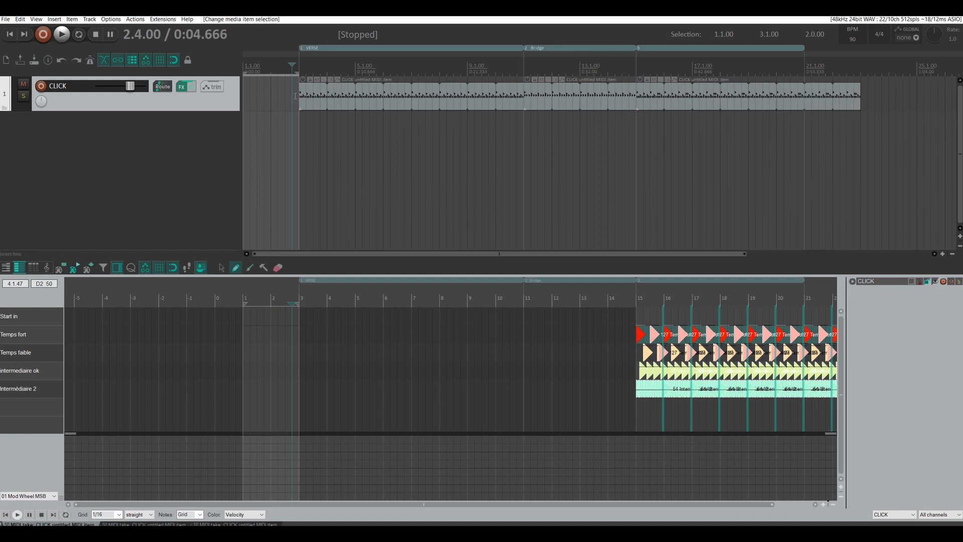
{"action": "left_click_drag", "start_coordinate": [295, 95], "coordinate": [258, 94]}
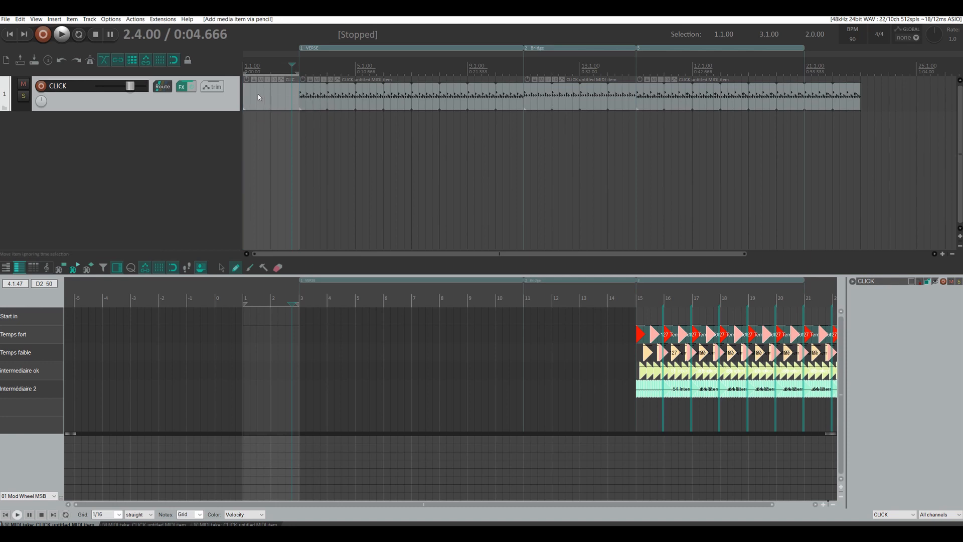
Step: Program a two-bar count-in in the empty item with velocity-96 Start in hits on 1.1, 1.3, 2.1, 2.2, 2.3 and 2.4
{"action": "left_click", "coordinate": [258, 94]}
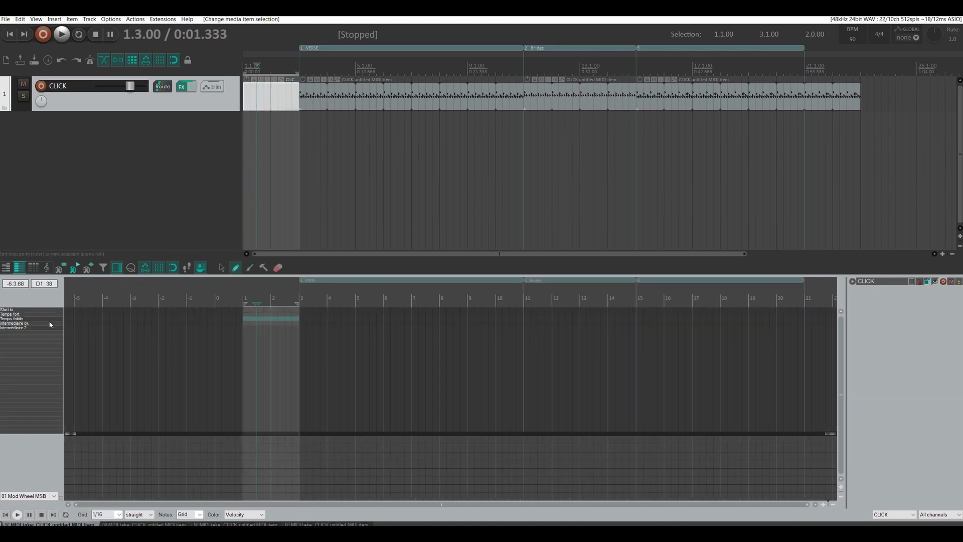
{"action": "scroll", "coordinate": [49, 324], "scroll_direction": "up", "scroll_amount": 5}
{"action": "scroll", "coordinate": [45, 322], "scroll_direction": "up", "scroll_amount": 2}
{"action": "scroll", "coordinate": [259, 326], "scroll_direction": "up", "scroll_amount": 4}
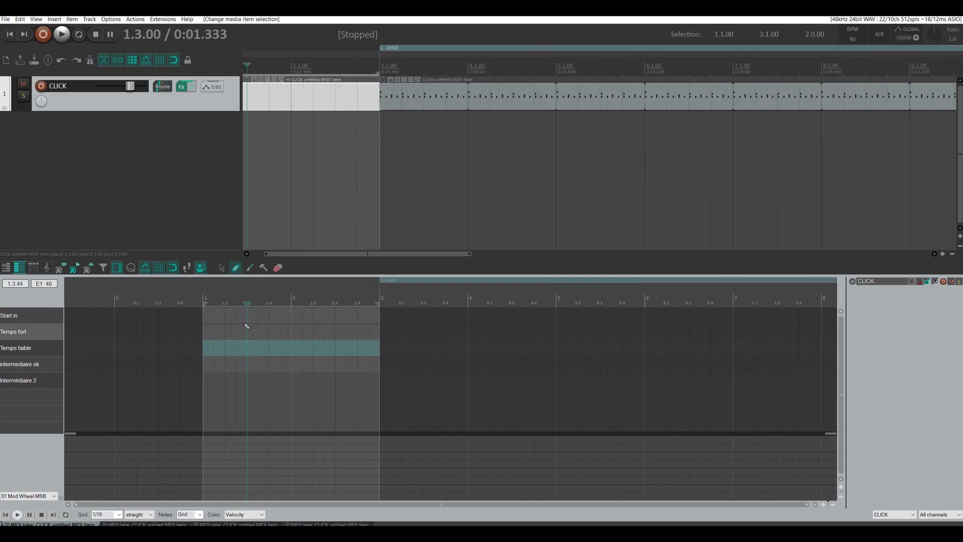
{"action": "left_click", "coordinate": [208, 316]}
{"action": "left_click_drag", "start_coordinate": [214, 319], "coordinate": [209, 318]}
{"action": "left_click", "coordinate": [248, 315]}
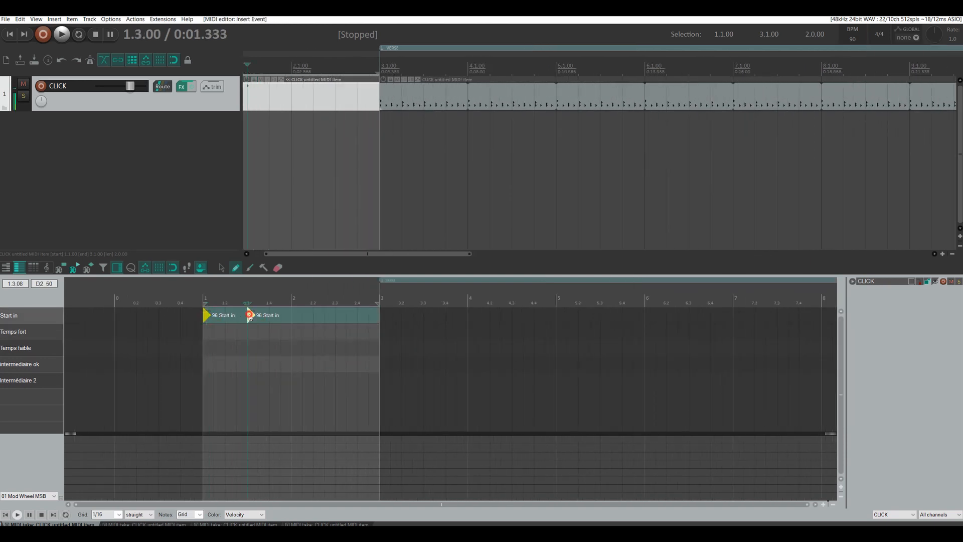
{"action": "left_click", "coordinate": [293, 316]}
{"action": "left_click", "coordinate": [316, 315]}
{"action": "left_click", "coordinate": [338, 316]}
{"action": "left_click", "coordinate": [359, 315]}
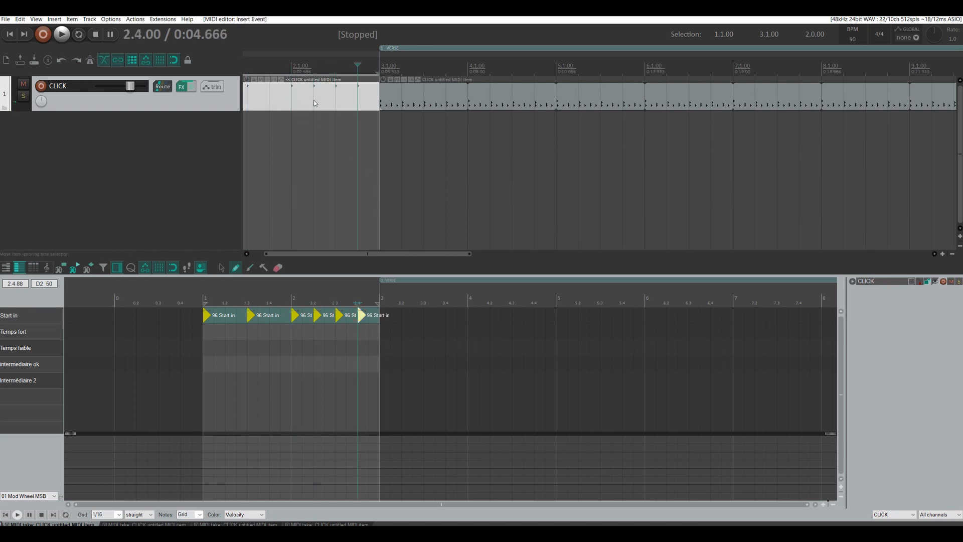
Step: Play from the project start through the count-in into the VERSE
{"action": "scroll", "coordinate": [341, 68], "scroll_direction": "down", "scroll_amount": 3}
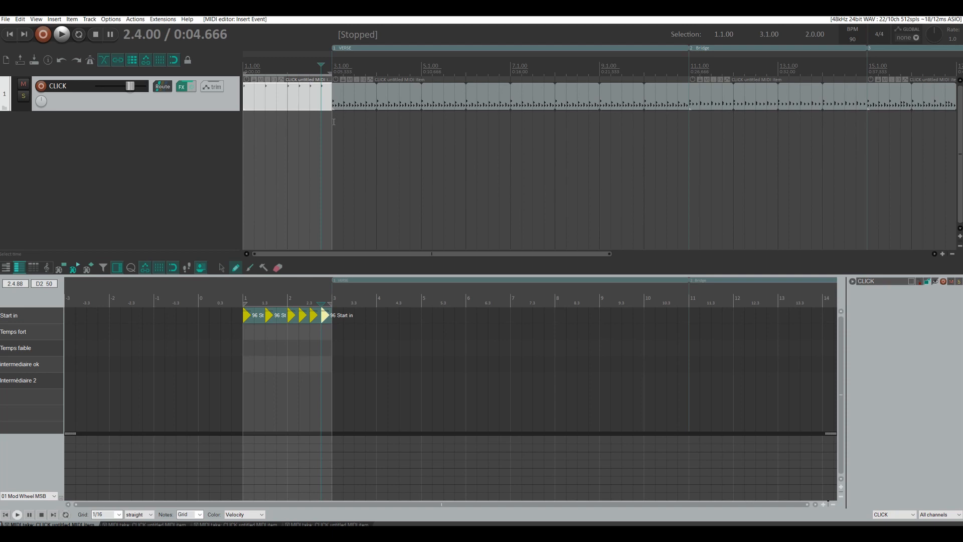
{"action": "key", "text": "Home"}
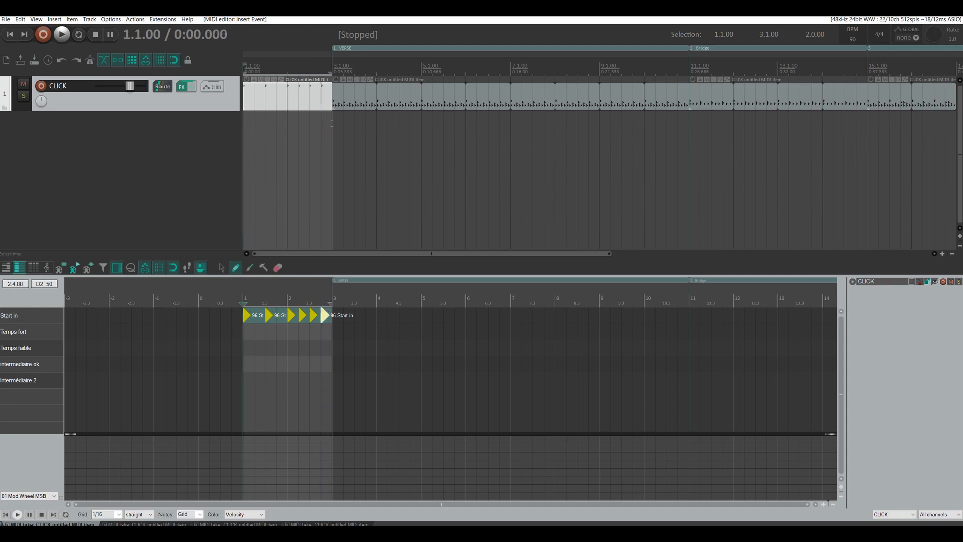
{"action": "key", "text": "space"}
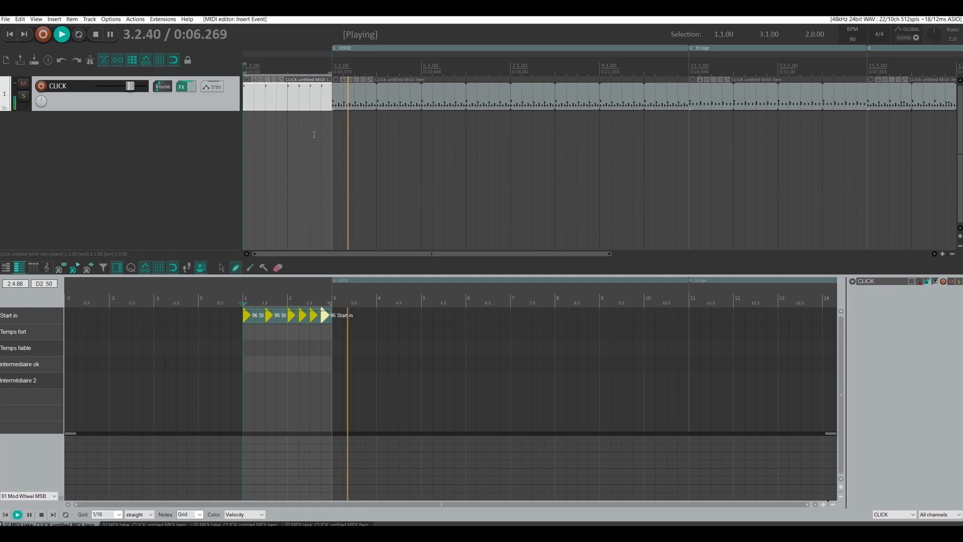
{"action": "key", "text": "space"}
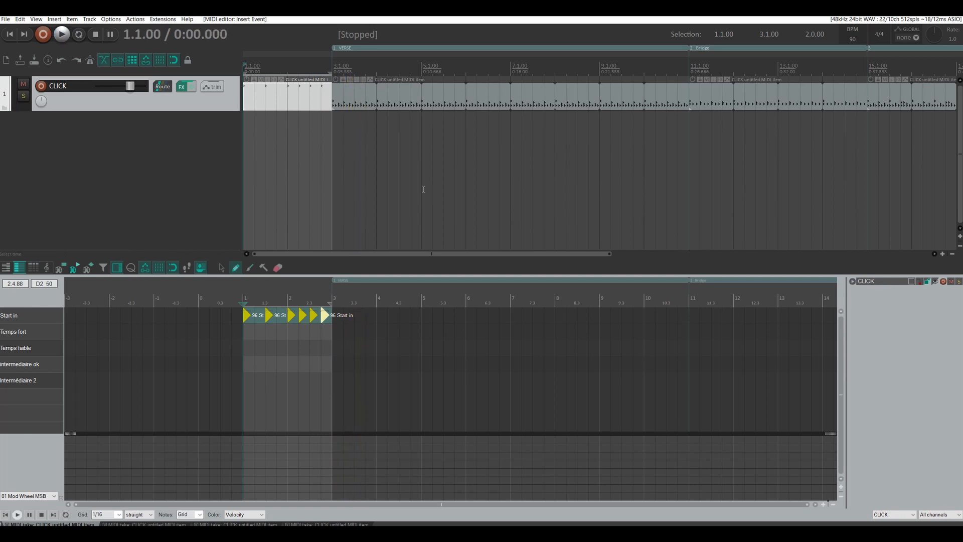
Step: Set the project tempo to 155 BPM and play the count-in and VERSE from the start
{"action": "left_click", "coordinate": [853, 39]}
{"action": "type", "text": "155"}
{"action": "key", "text": "Return"}
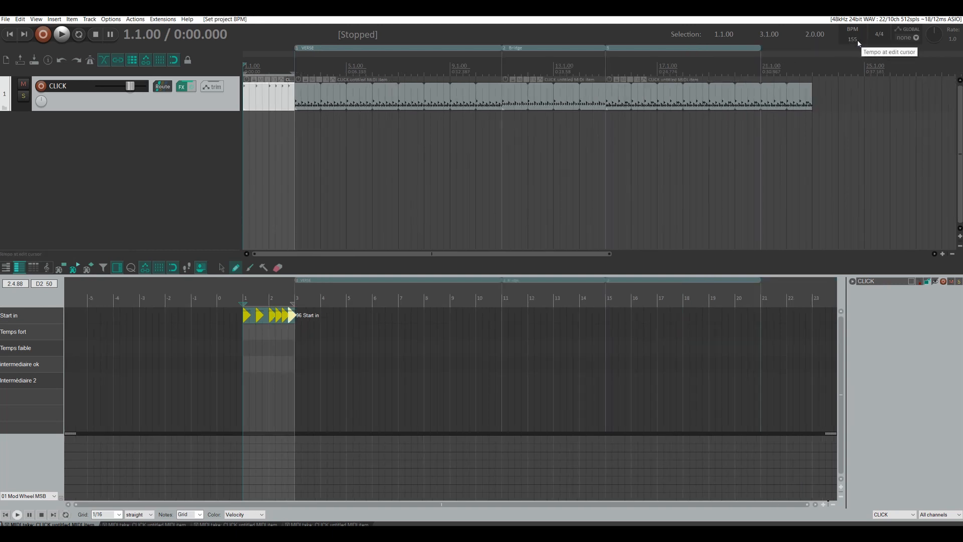
{"action": "key", "text": "space"}
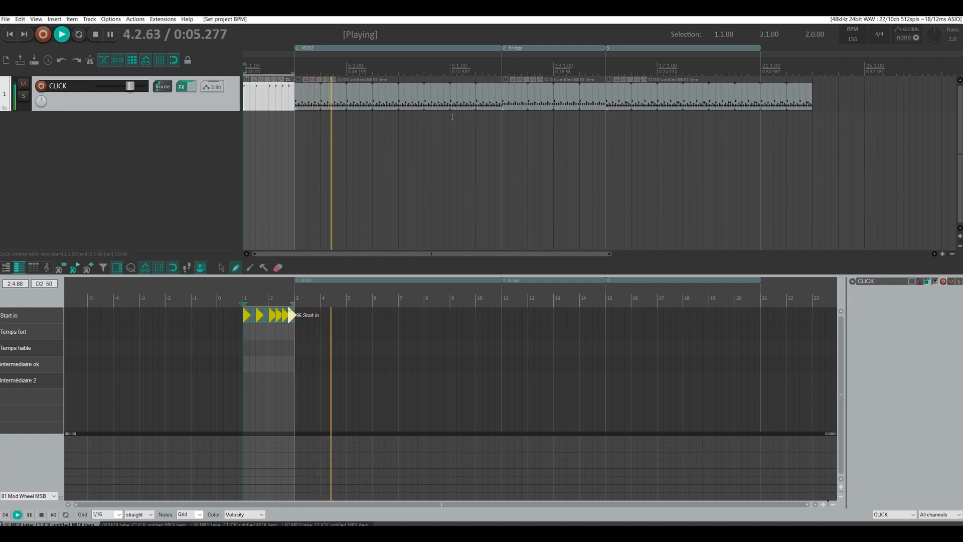
{"action": "key", "text": "space"}
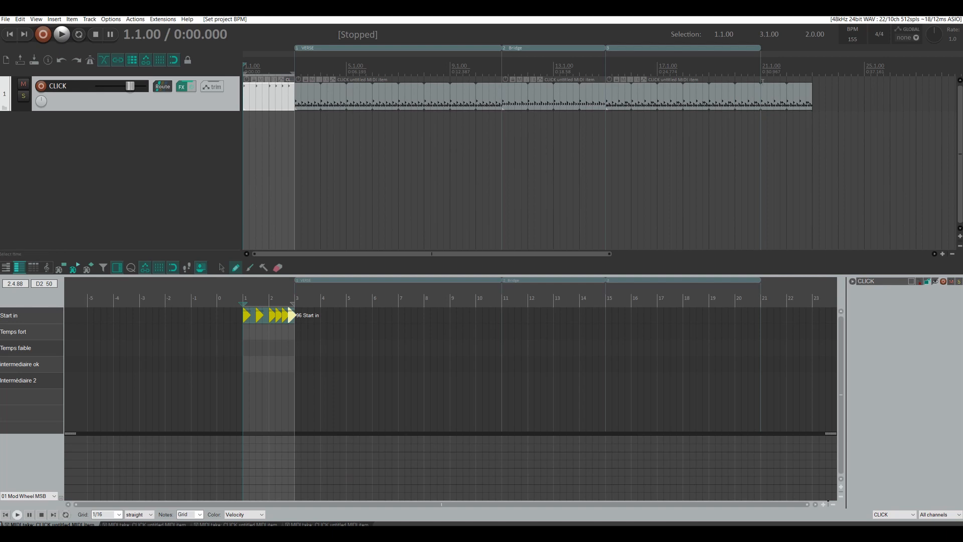
Step: Delete the last section's click item and the Bridge click item together with their regions
{"action": "left_click", "coordinate": [780, 99]}
{"action": "key", "text": "Delete"}
{"action": "left_click", "coordinate": [548, 88]}
{"action": "key", "text": "Delete"}
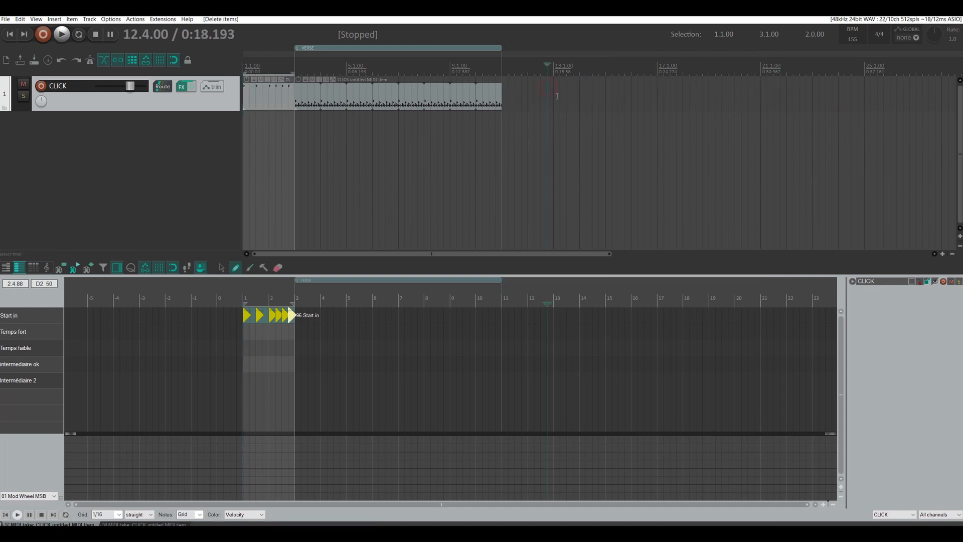
Step: Extend the VERSE region and its looped click item to 24.3
{"action": "left_click_drag", "start_coordinate": [500, 48], "coordinate": [851, 48]}
{"action": "left_click_drag", "start_coordinate": [499, 97], "coordinate": [851, 97]}
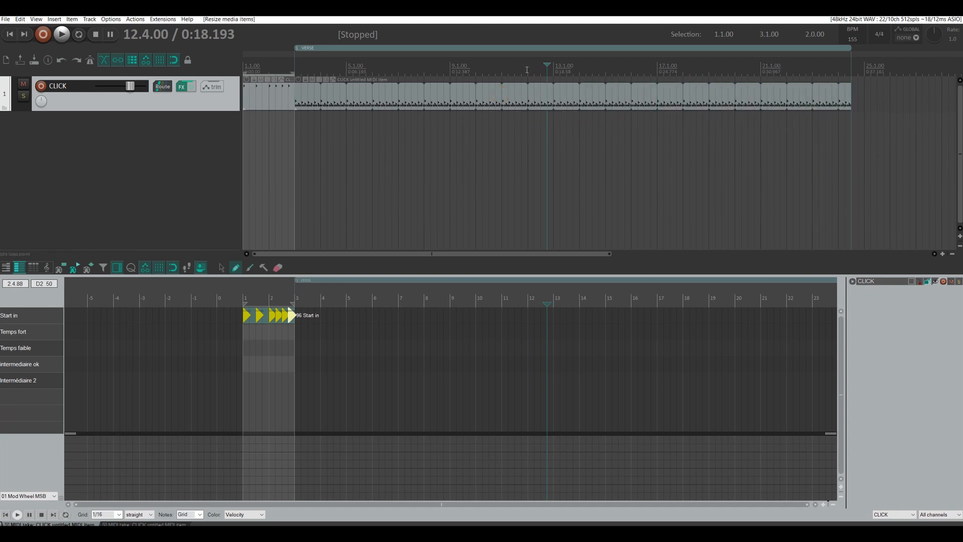
Step: Insert a tempo marker of 148 BPM at 13.1.00 inside the VERSE
{"action": "left_click", "coordinate": [550, 112]}
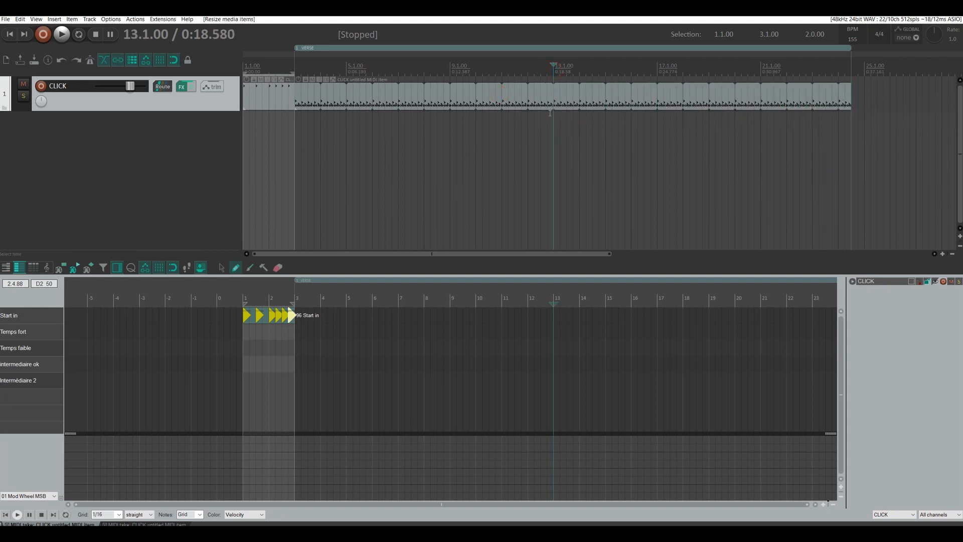
{"action": "left_click", "coordinate": [136, 19]}
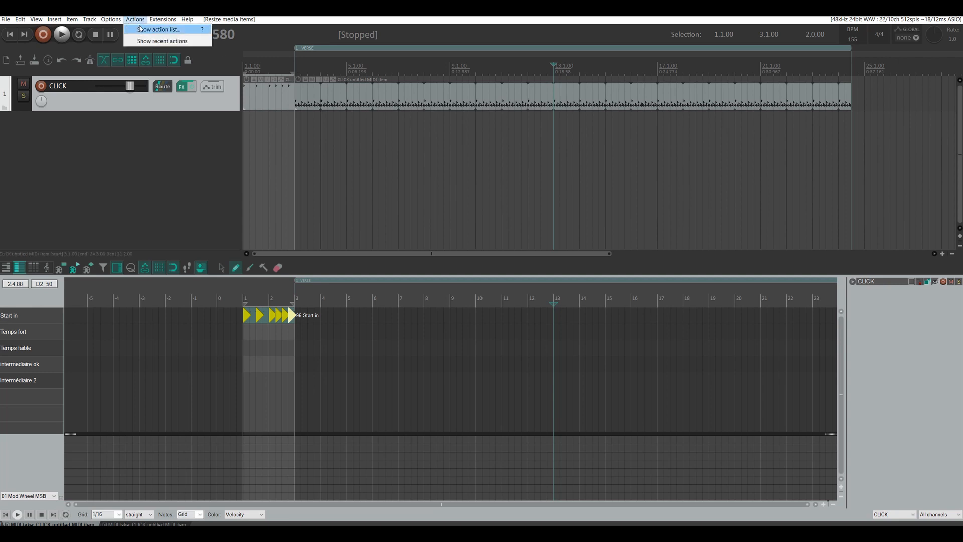
{"action": "mouse_move", "coordinate": [55, 20]}
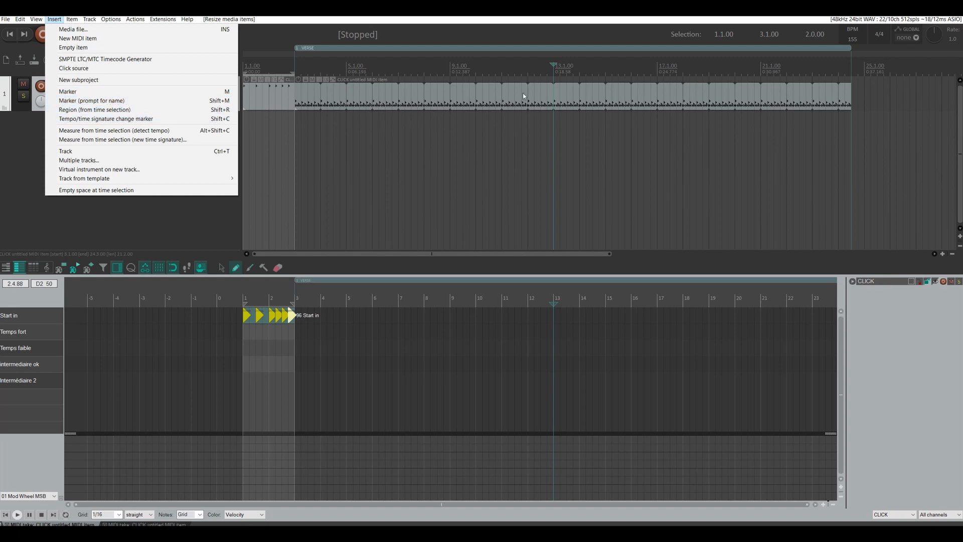
{"action": "left_click", "coordinate": [551, 76]}
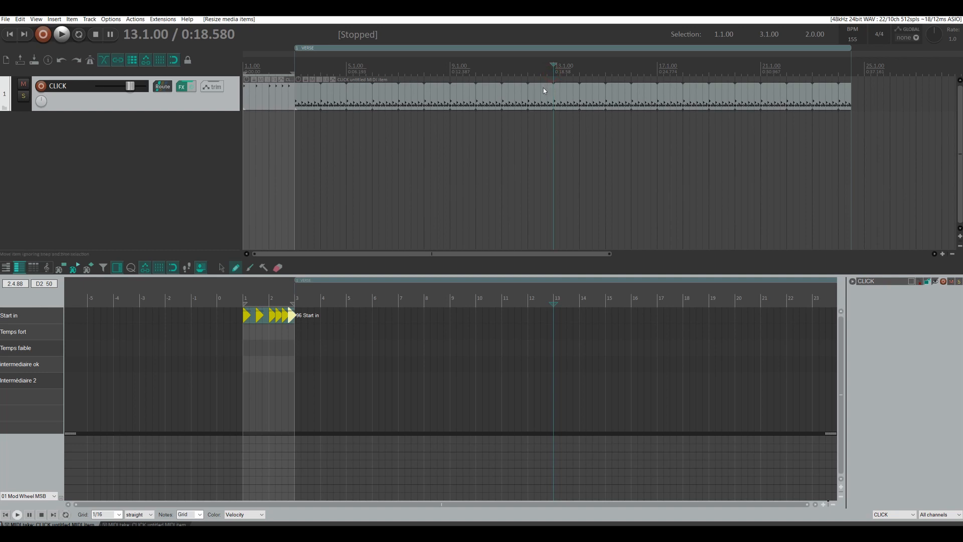
{"action": "key", "text": "shift+c"}
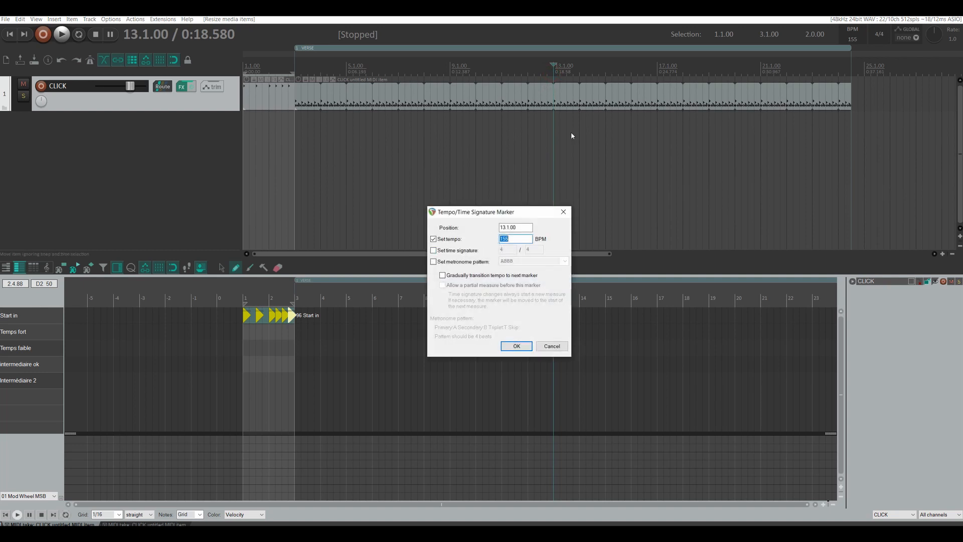
{"action": "left_click_drag", "start_coordinate": [514, 240], "coordinate": [479, 242]}
{"action": "type", "text": "148"}
{"action": "key", "text": "Return"}
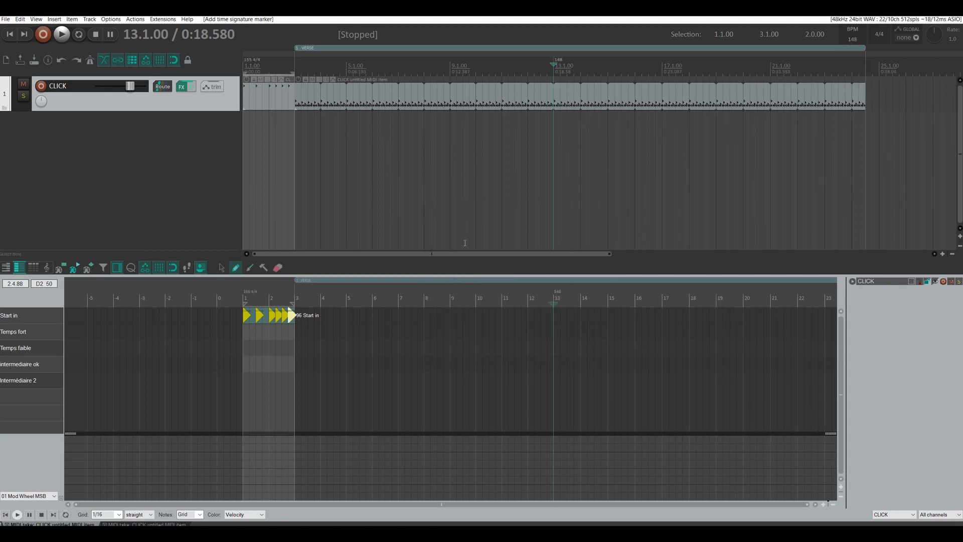
Step: Play from 12.1.00 across the tempo marker at bar 13 to hear the abrupt change
{"action": "left_click", "coordinate": [527, 71]}
{"action": "key", "text": "space"}
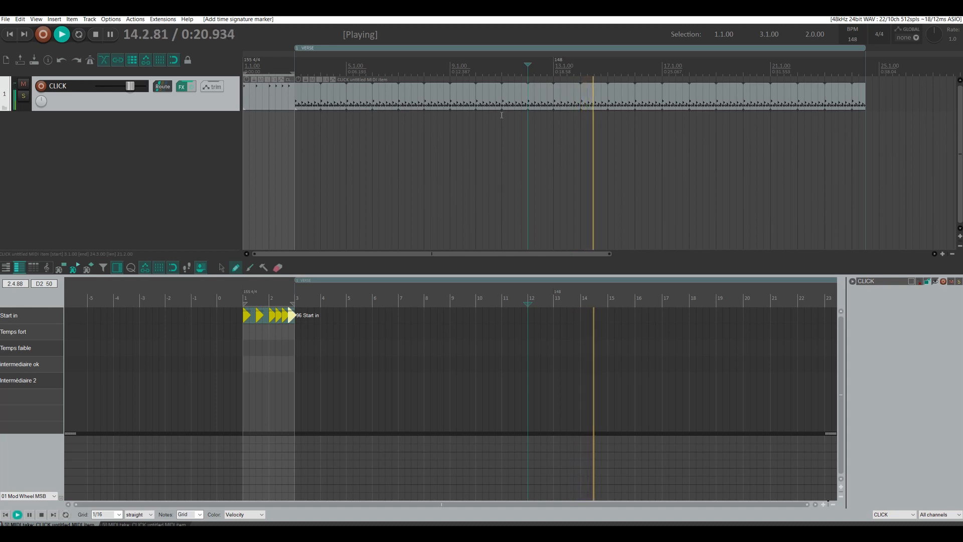
{"action": "key", "text": "space"}
Step: Show the master track with its tempo map envelope and enlarge the track lanes
{"action": "right_click", "coordinate": [194, 130]}
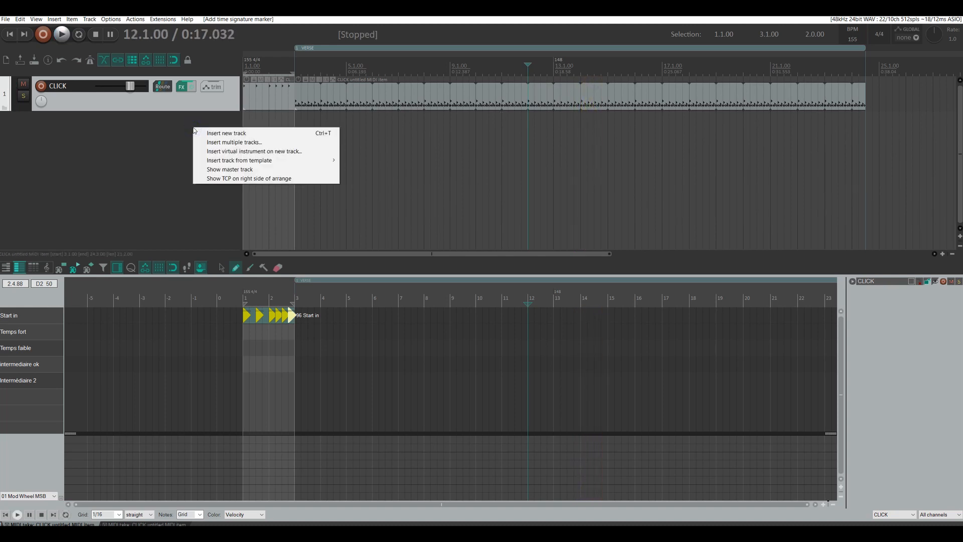
{"action": "left_click", "coordinate": [228, 169]}
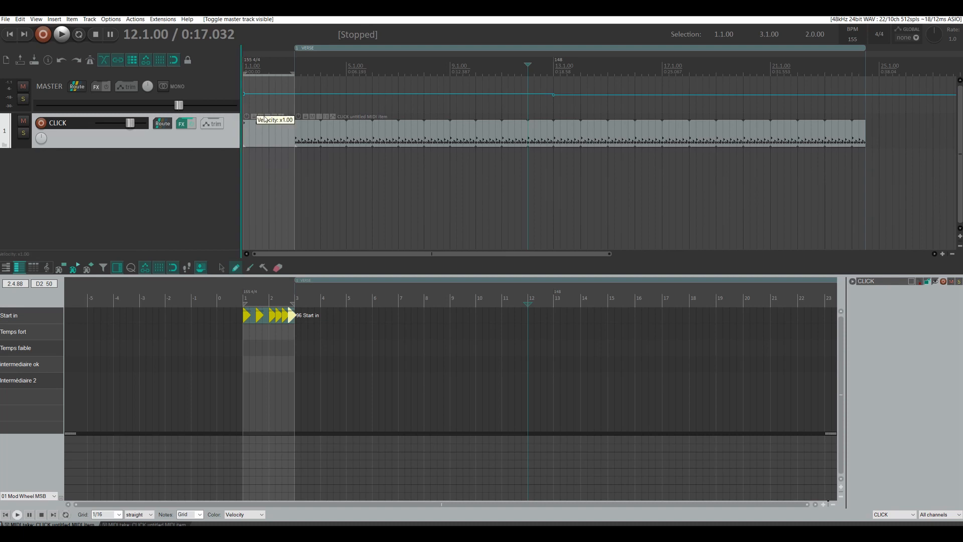
{"action": "scroll", "coordinate": [546, 105], "scroll_direction": "up", "scroll_amount": 6}
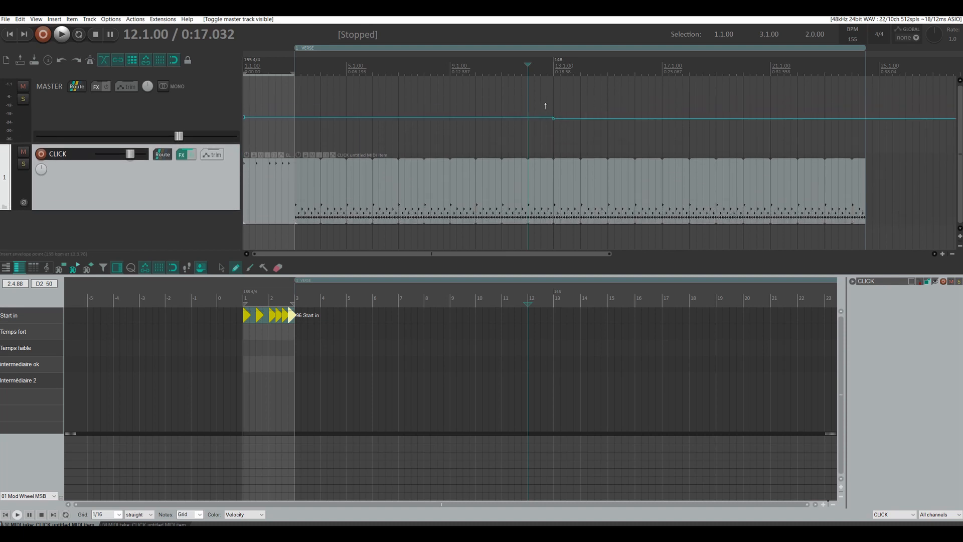
Step: Add a 155 BPM point to the tempo map at bar 11 and set its shape to Linear
{"action": "scroll", "coordinate": [554, 133], "scroll_direction": "up", "scroll_amount": 4}
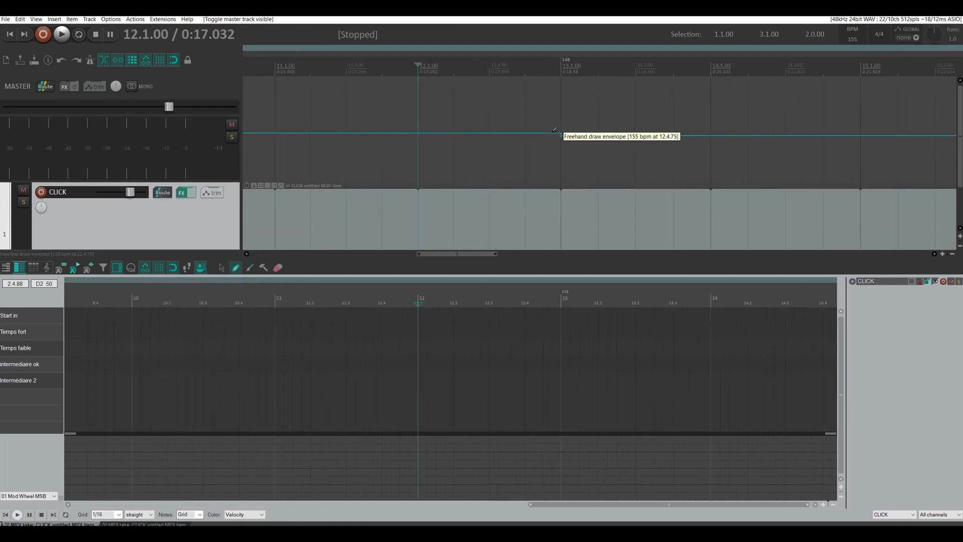
{"action": "scroll", "coordinate": [562, 113], "scroll_direction": "down", "scroll_amount": 3}
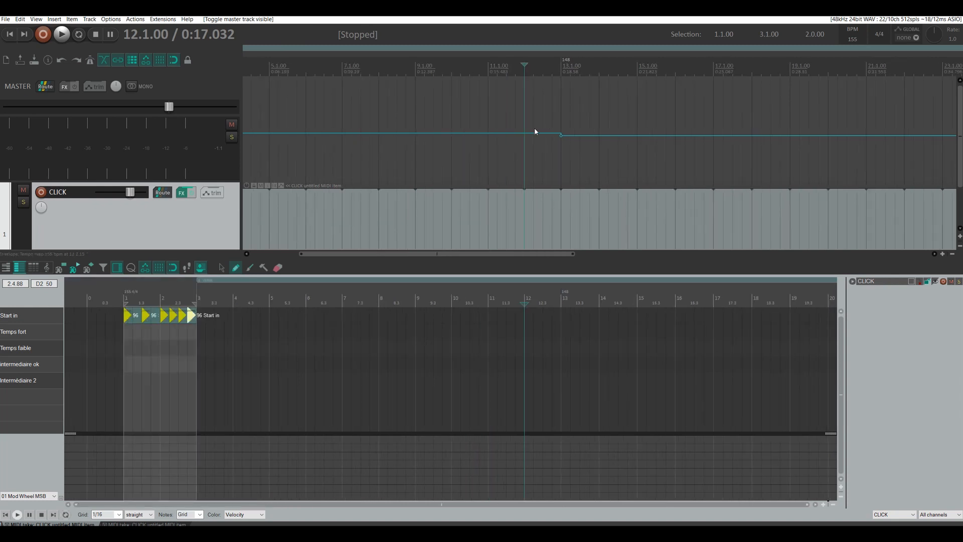
{"action": "left_click", "coordinate": [488, 133]}
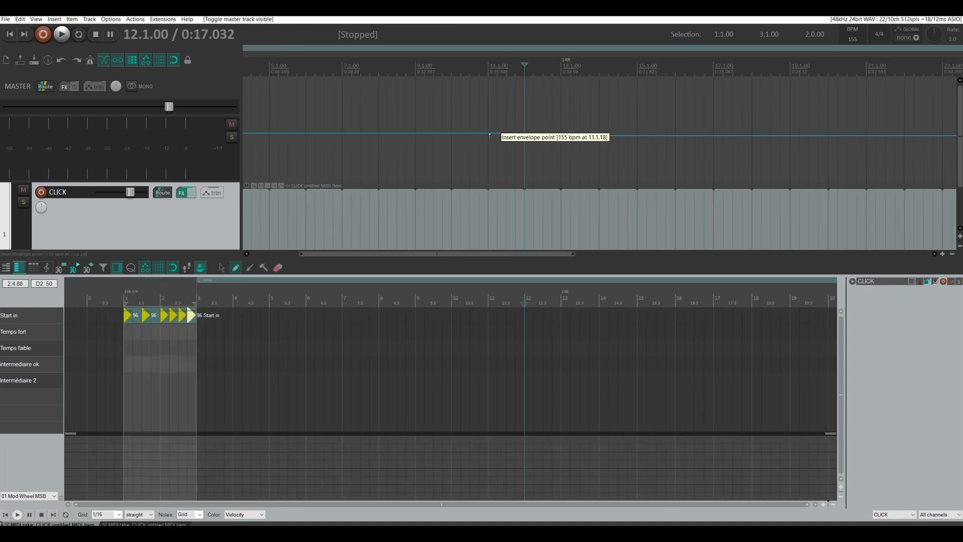
{"action": "right_click", "coordinate": [490, 134]}
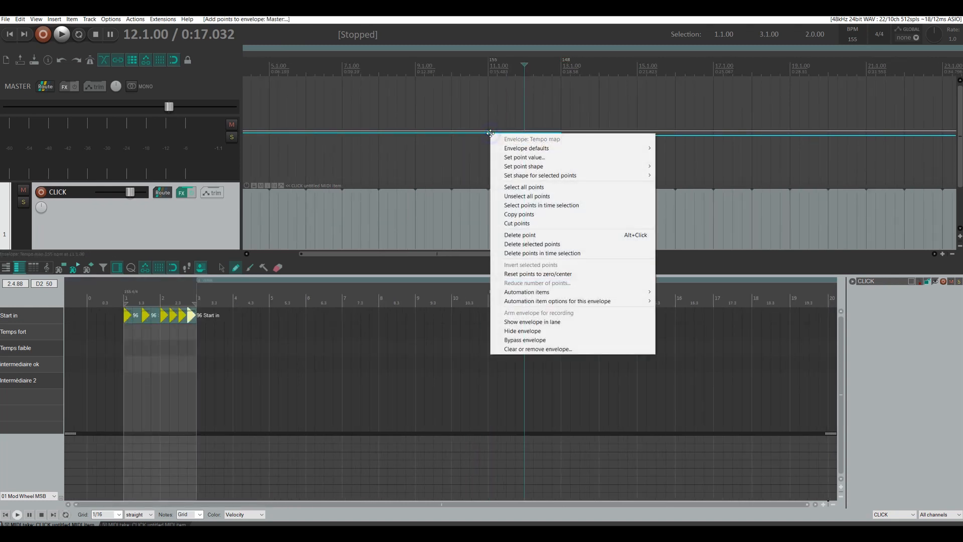
{"action": "mouse_move", "coordinate": [569, 166]}
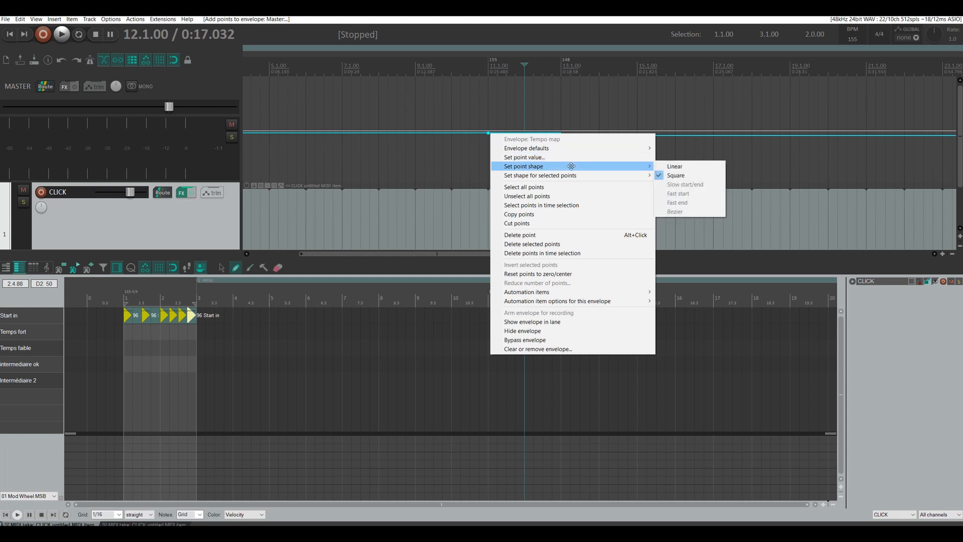
{"action": "left_click", "coordinate": [669, 166]}
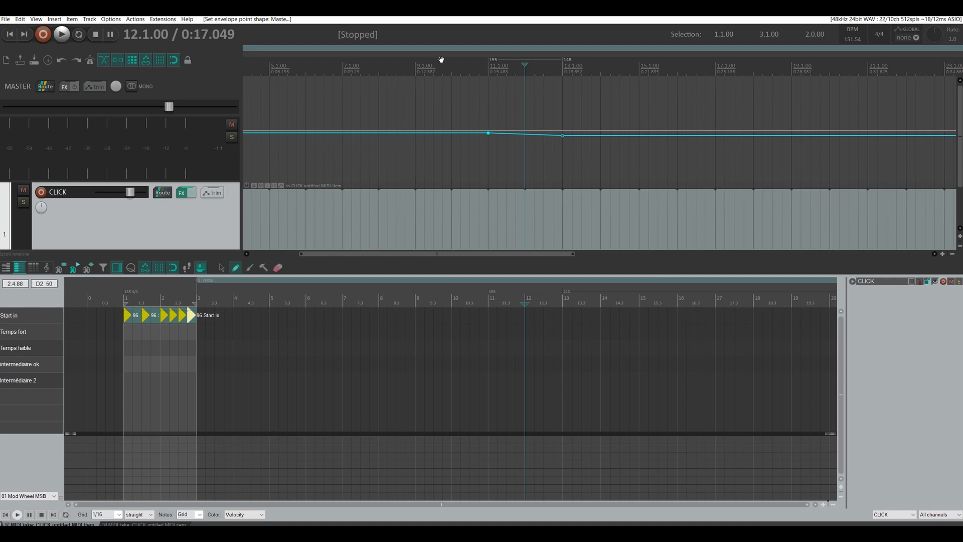
Step: Play from 8.3.00 through the gradual tempo transition between bars 11 and 13
{"action": "left_click", "coordinate": [397, 62]}
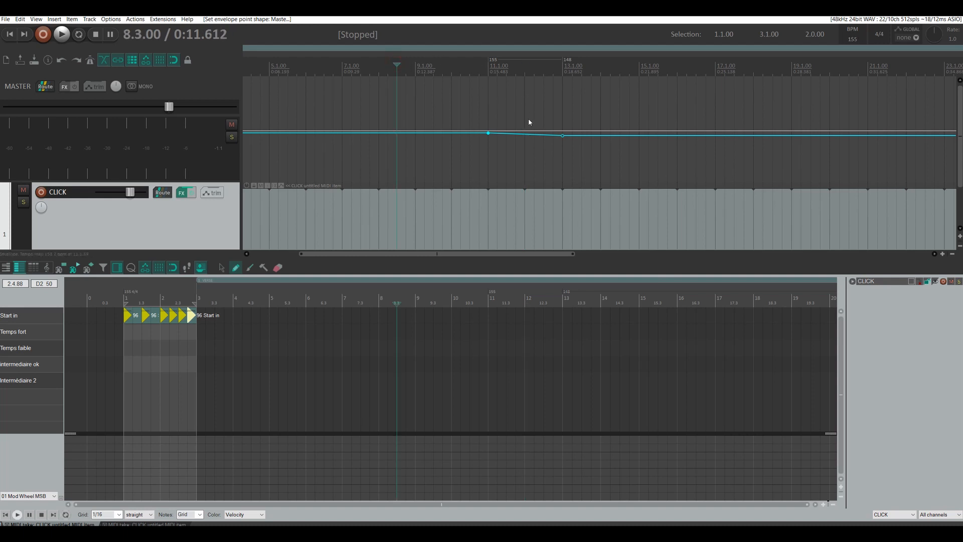
{"action": "key", "text": "space"}
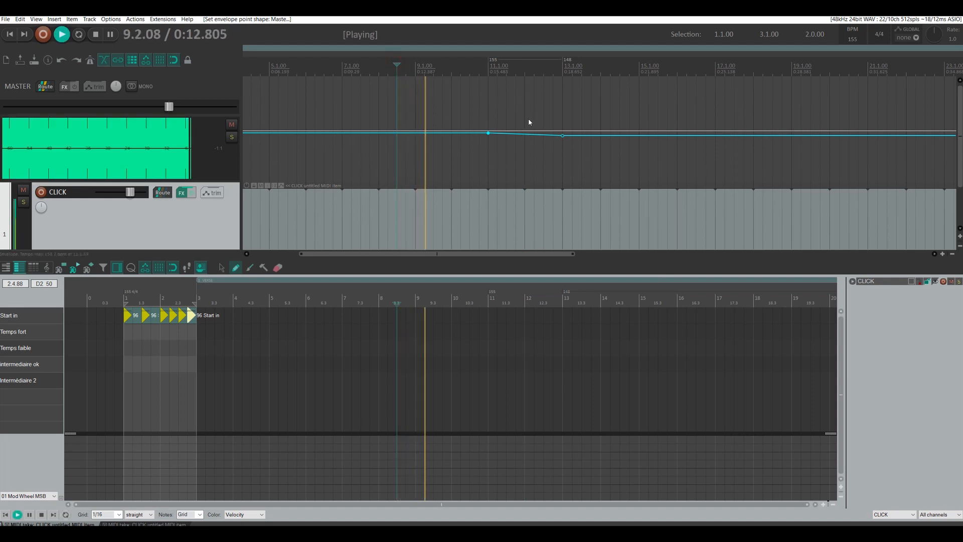
{"action": "scroll", "coordinate": [528, 119], "scroll_direction": "down", "scroll_amount": 2}
{"action": "scroll", "coordinate": [528, 119], "scroll_direction": "down", "scroll_amount": 6}
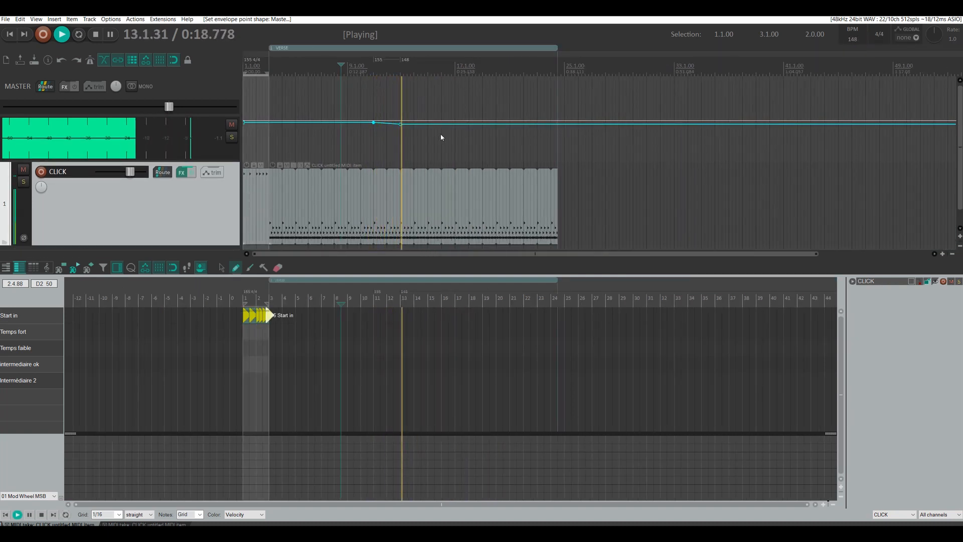
{"action": "key", "text": "space"}
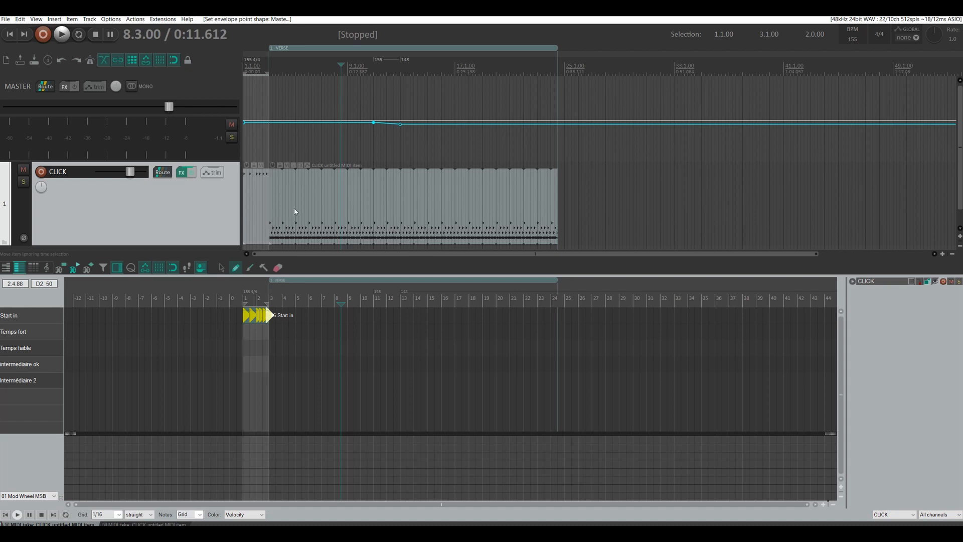
Step: Insert a marker at 26.1.00, after the VERSE, with a tempo of 148 BPM and a 6/8 time signature
{"action": "scroll", "coordinate": [247, 185], "scroll_direction": "down", "scroll_amount": 3}
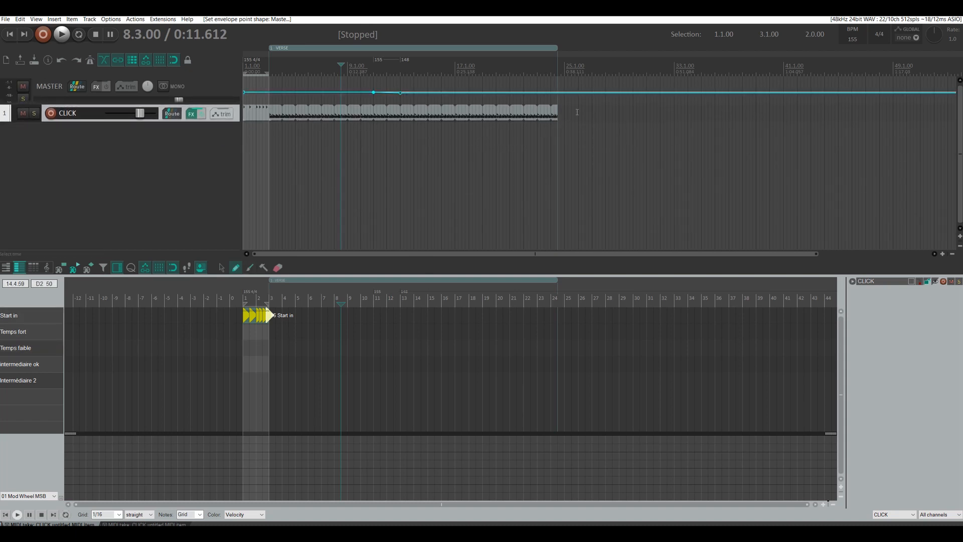
{"action": "scroll", "coordinate": [577, 78], "scroll_direction": "up", "scroll_amount": 5}
{"action": "left_click", "coordinate": [586, 73]}
{"action": "key", "text": "shift+c"}
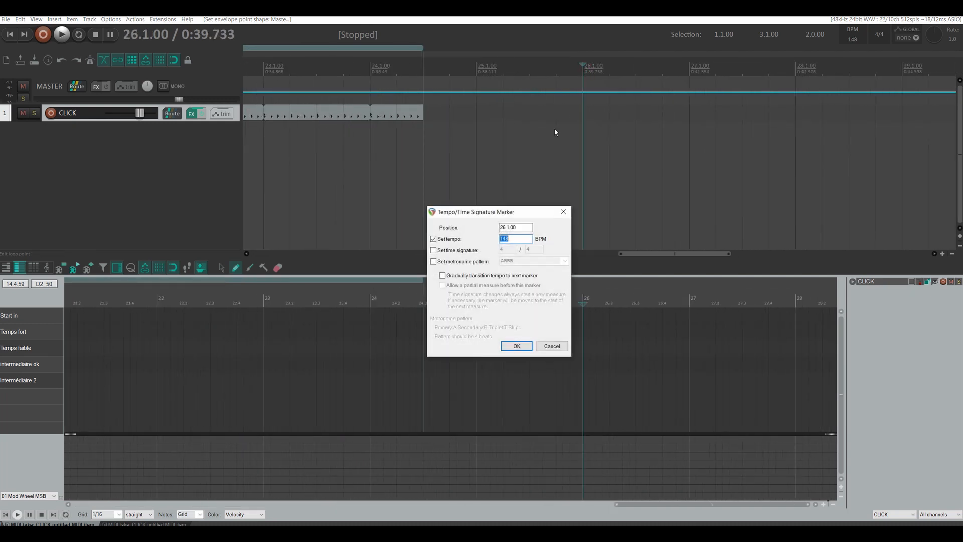
{"action": "left_click", "coordinate": [434, 251]}
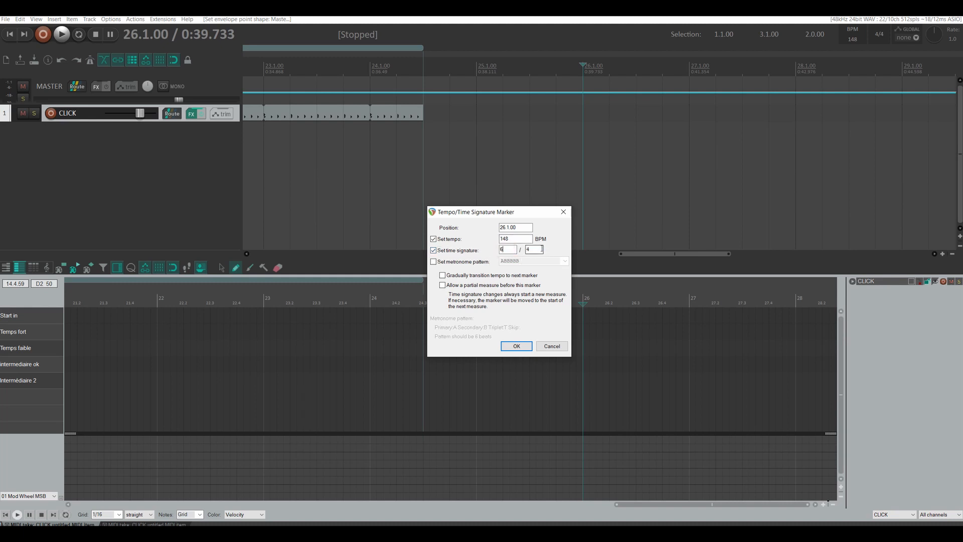
{"action": "left_click", "coordinate": [511, 346]}
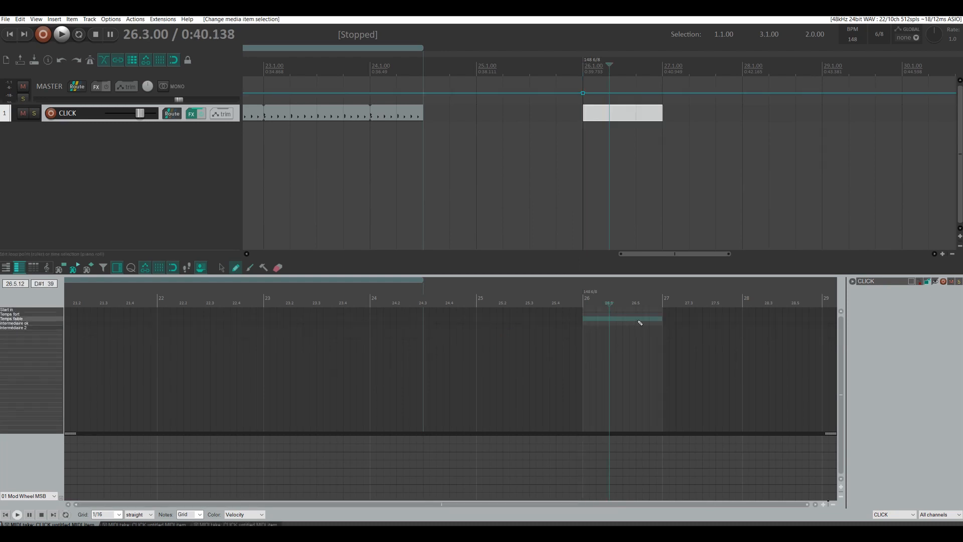
Step: In the one-bar 6/8 item at bar 26, add a Temps fort hit on 26.1 and a Temps faible hit on 26.4
{"action": "scroll", "coordinate": [637, 322], "scroll_direction": "up", "scroll_amount": 4}
{"action": "scroll", "coordinate": [619, 333], "scroll_direction": "up", "scroll_amount": 1}
{"action": "scroll", "coordinate": [619, 333], "scroll_direction": "up", "scroll_amount": 6}
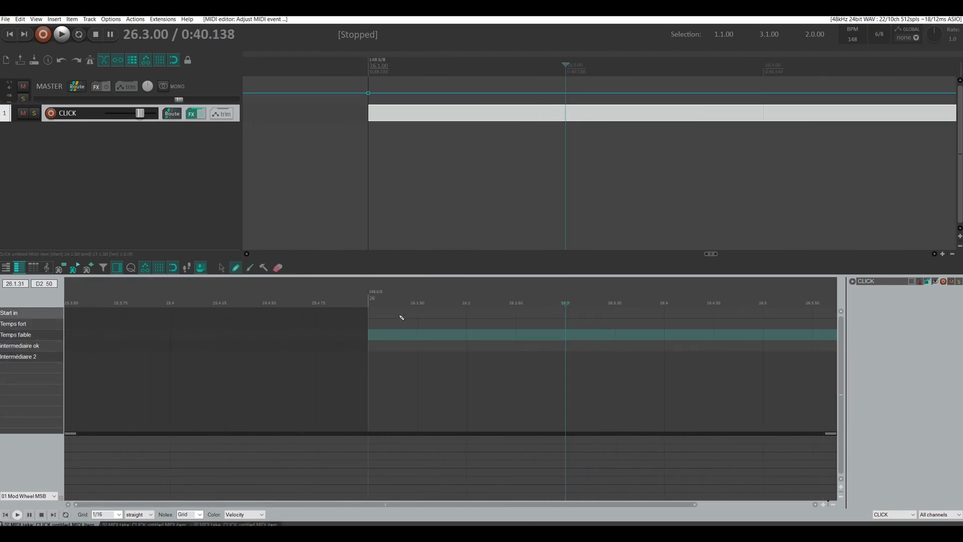
{"action": "left_click", "coordinate": [373, 325]}
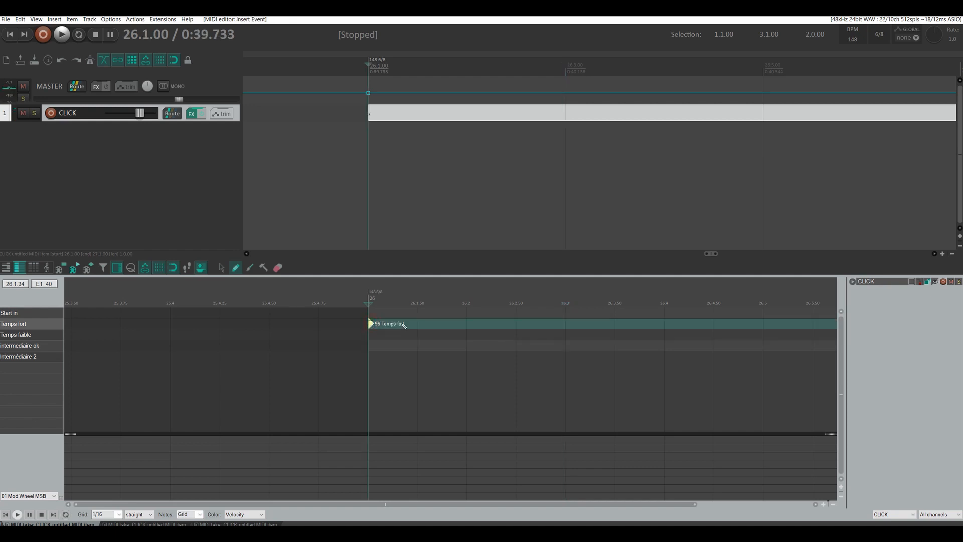
{"action": "scroll", "coordinate": [532, 337], "scroll_direction": "down", "scroll_amount": 3}
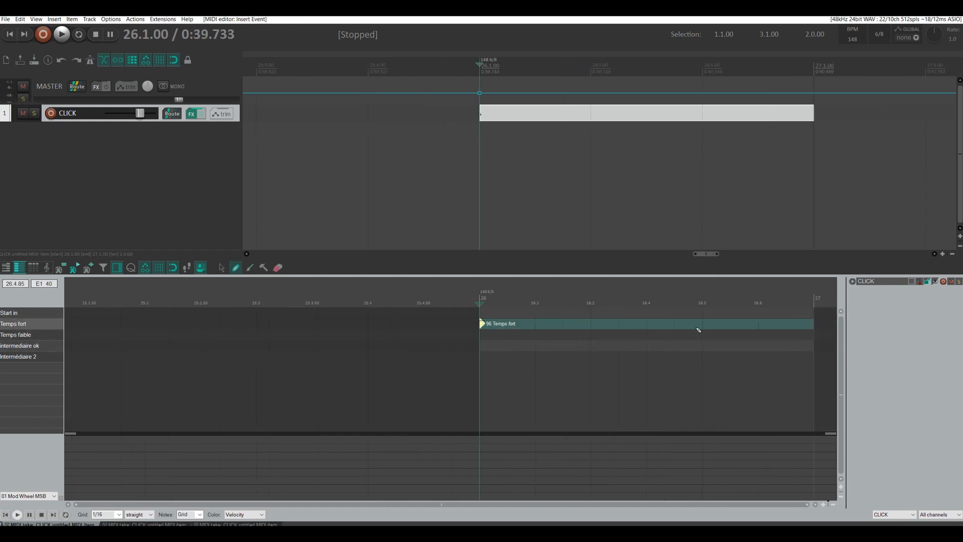
{"action": "left_click", "coordinate": [649, 334]}
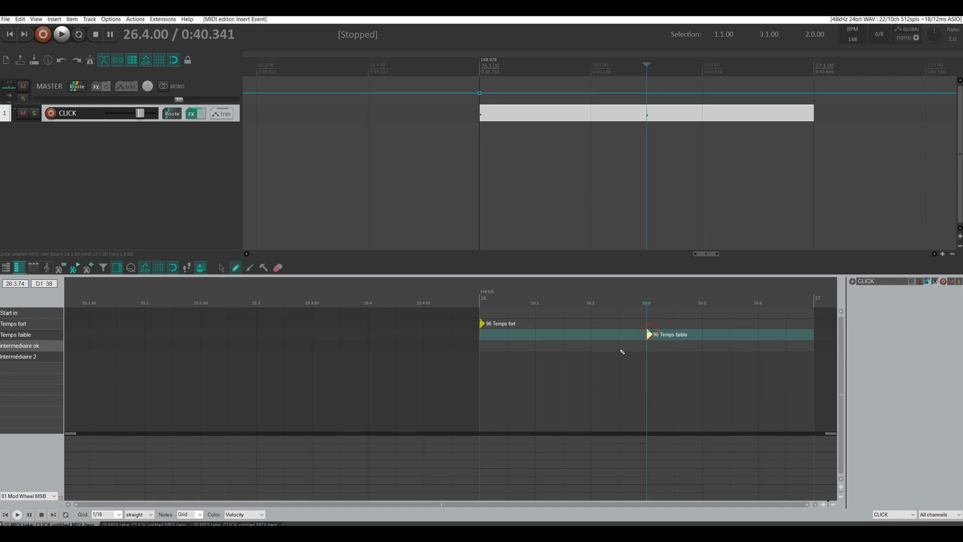
Step: Add intermediaire ok hits on 26.2, 26.3, 26.4, 26.5 and 26.6, and set all the bar's hits to velocity 127
{"action": "left_click", "coordinate": [536, 345]}
{"action": "left_click", "coordinate": [592, 345]}
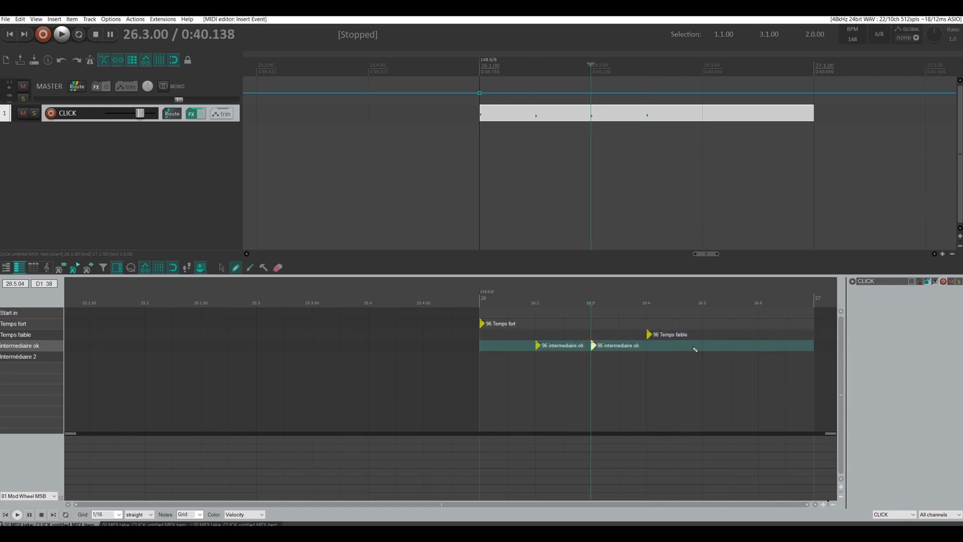
{"action": "left_click", "coordinate": [649, 345]}
{"action": "left_click", "coordinate": [703, 344]}
{"action": "left_click", "coordinate": [756, 346]}
{"action": "left_click", "coordinate": [41, 325]}
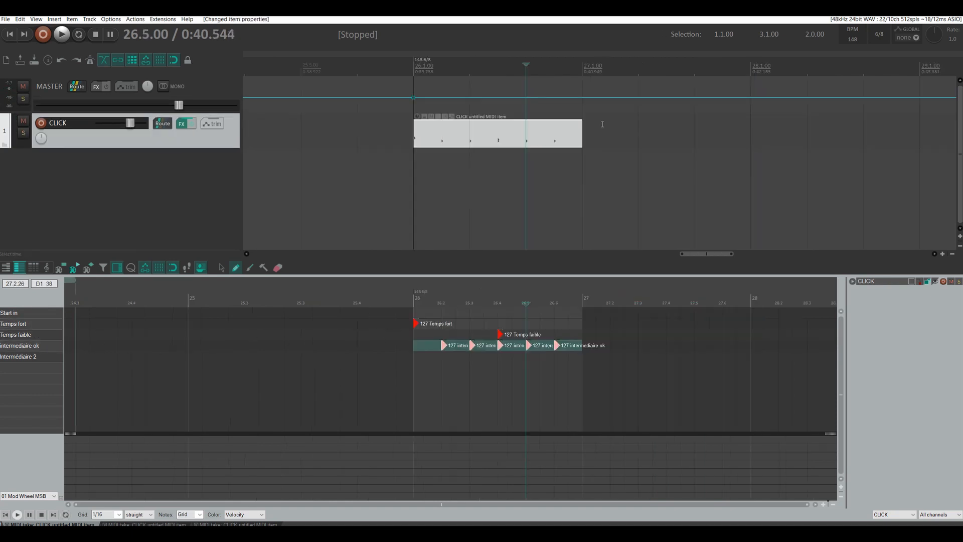
Step: Loop the 6/8 click item out to 34.5 and play it from 26.1.00
{"action": "scroll", "coordinate": [602, 124], "scroll_direction": "down", "scroll_amount": 3}
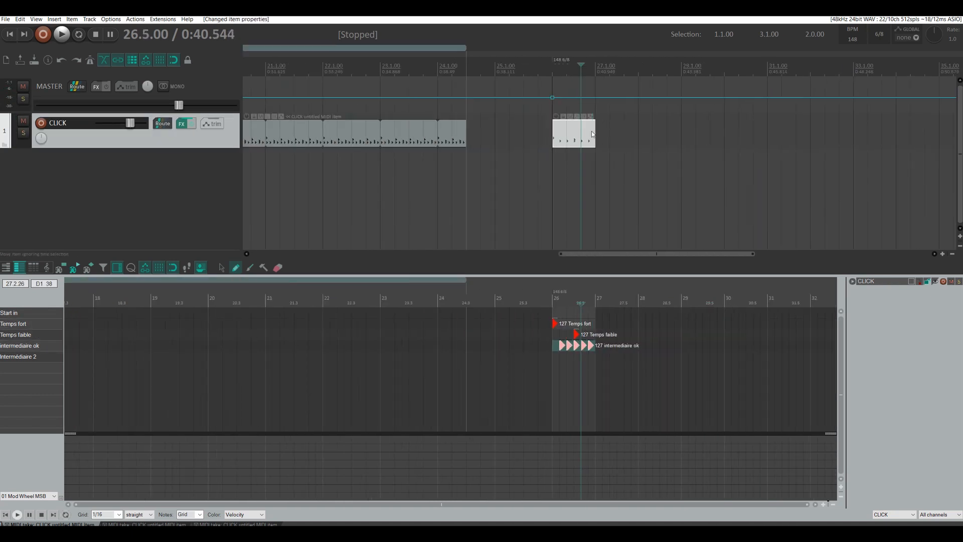
{"action": "left_click_drag", "start_coordinate": [598, 136], "coordinate": [924, 136]}
{"action": "left_click", "coordinate": [545, 72]}
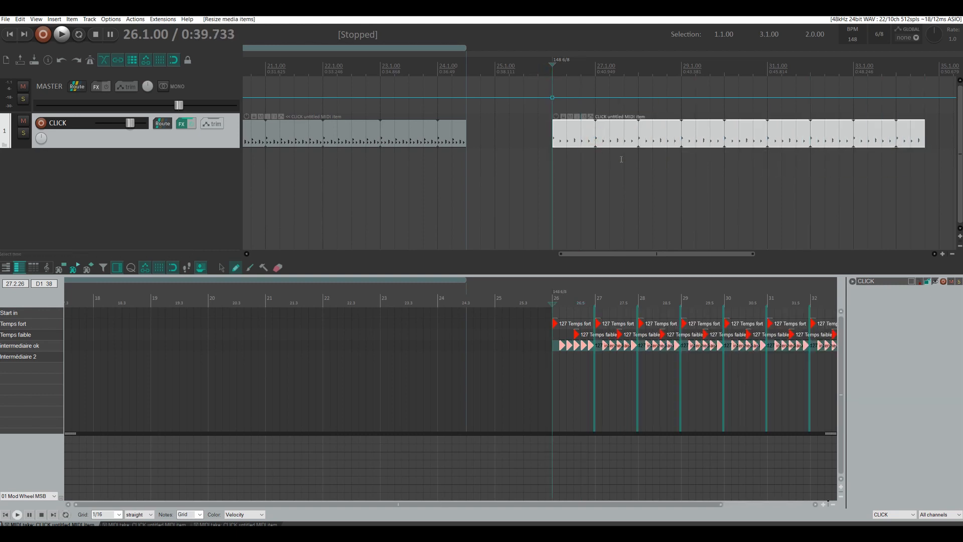
{"action": "key", "text": "space"}
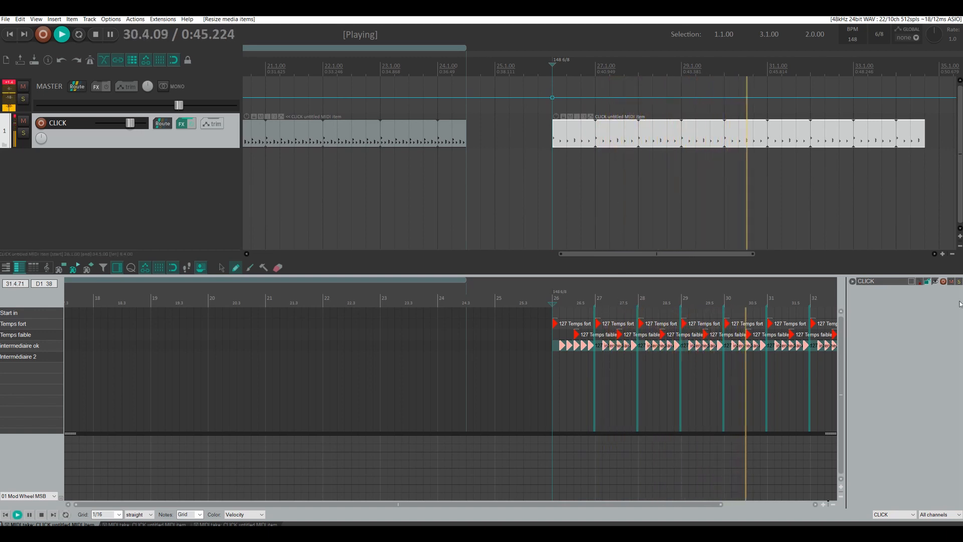
{"action": "key", "text": "space"}
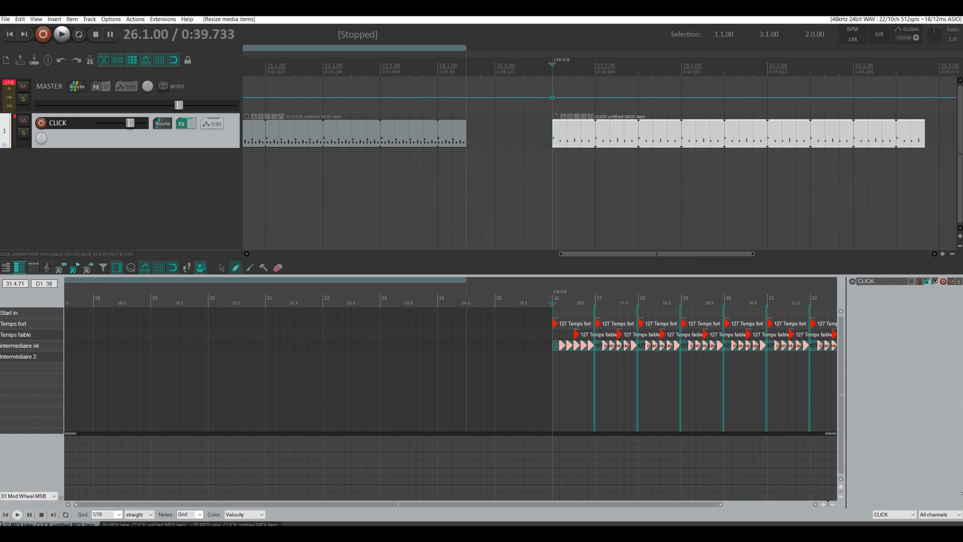
Step: Lower the velocity of all intermediaire ok hits in the 6/8 item to 84 and play the section from 26.1.00
{"action": "left_click", "coordinate": [52, 350]}
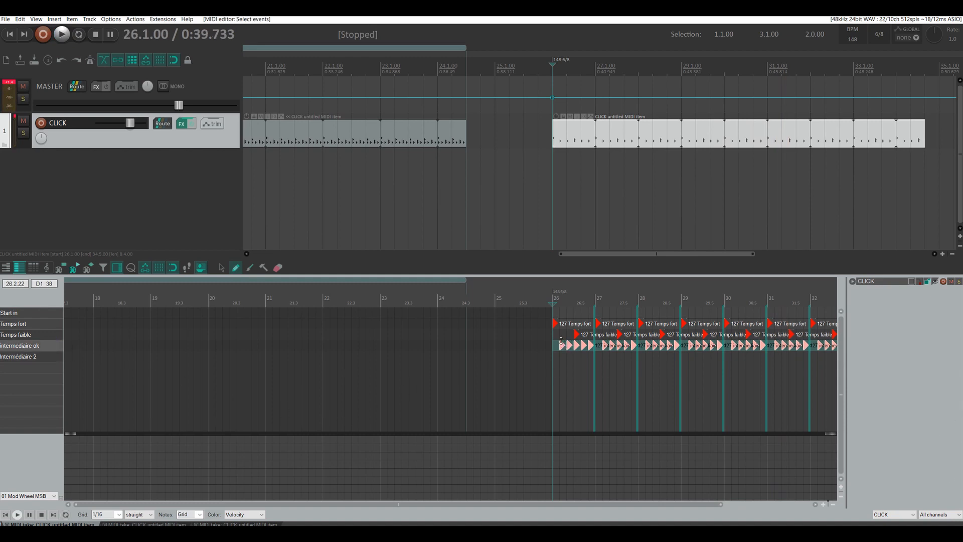
{"action": "left_click_drag", "start_coordinate": [561, 341], "coordinate": [561, 358]}
{"action": "key", "text": "space"}
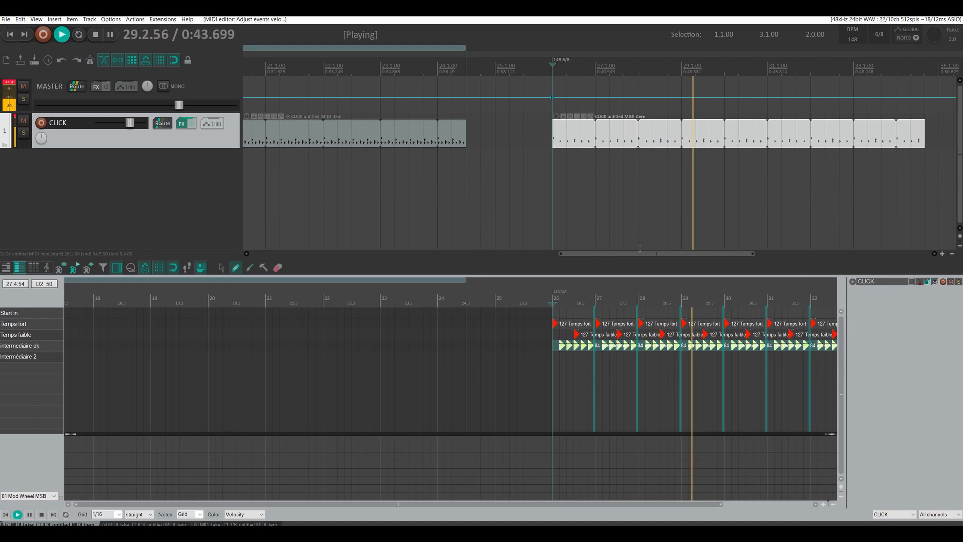
{"action": "key", "text": "space"}
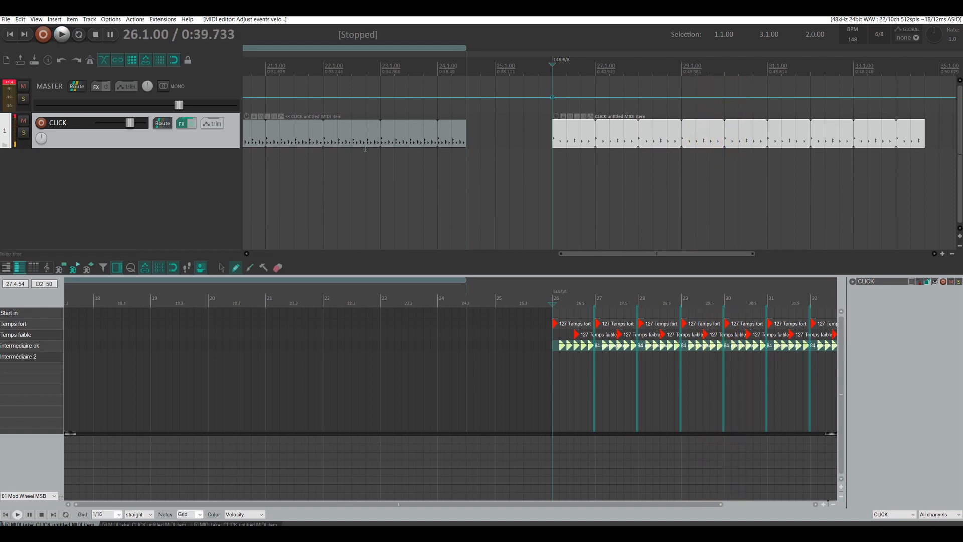
Step: Audition the built-in metronome from 26.1.00 with the CLICK track muted, and restore the metronome and mute settings
{"action": "left_click", "coordinate": [23, 121]}
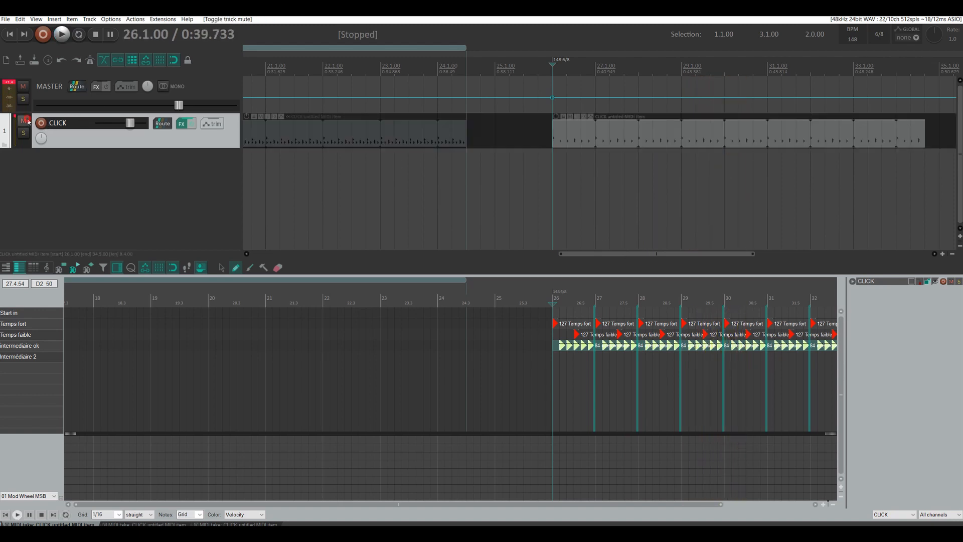
{"action": "left_click", "coordinate": [91, 60]}
{"action": "key", "text": "space"}
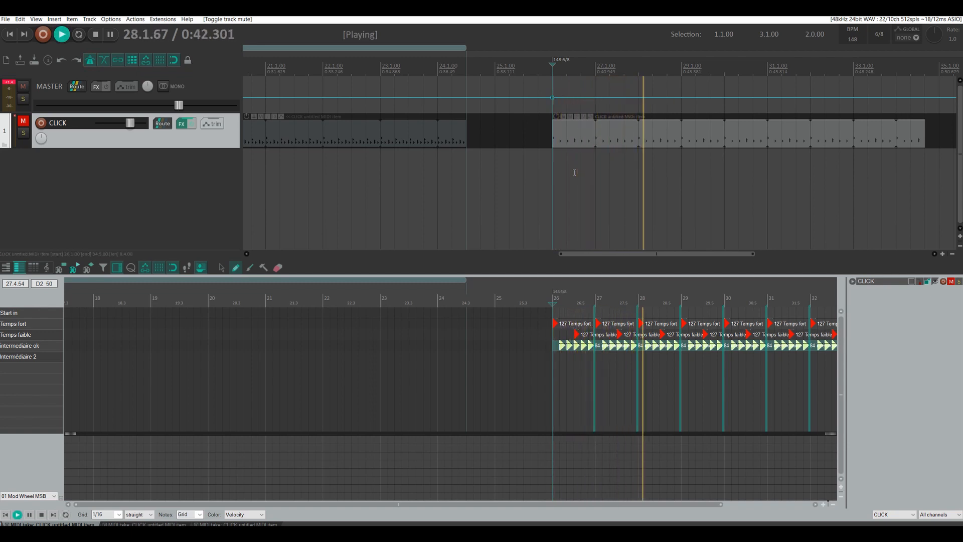
{"action": "key", "text": "space"}
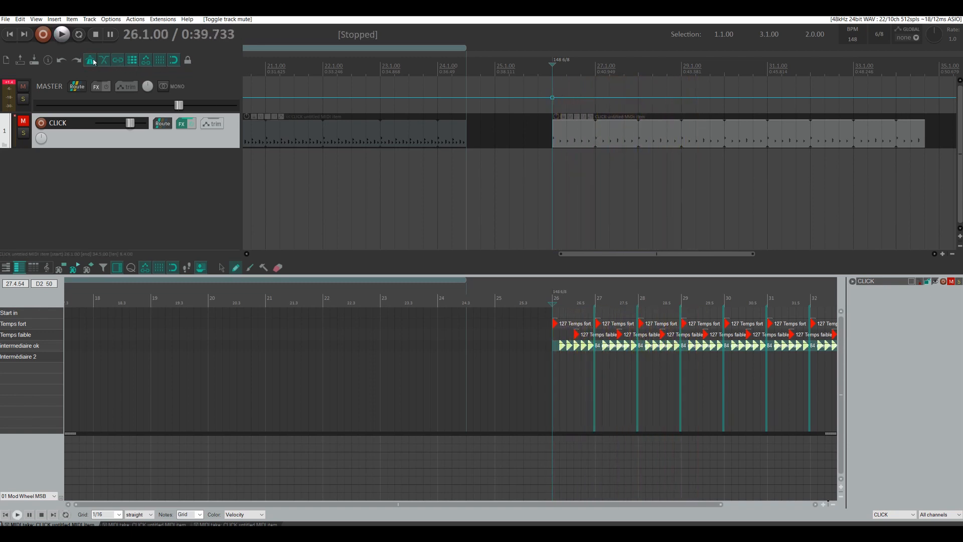
{"action": "left_click", "coordinate": [91, 60]}
{"action": "left_click", "coordinate": [23, 123]}
Step: Play the custom 6/8 click from 26.1.00 to compare it with the metronome, and review the whole click arrangement
{"action": "key", "text": "space"}
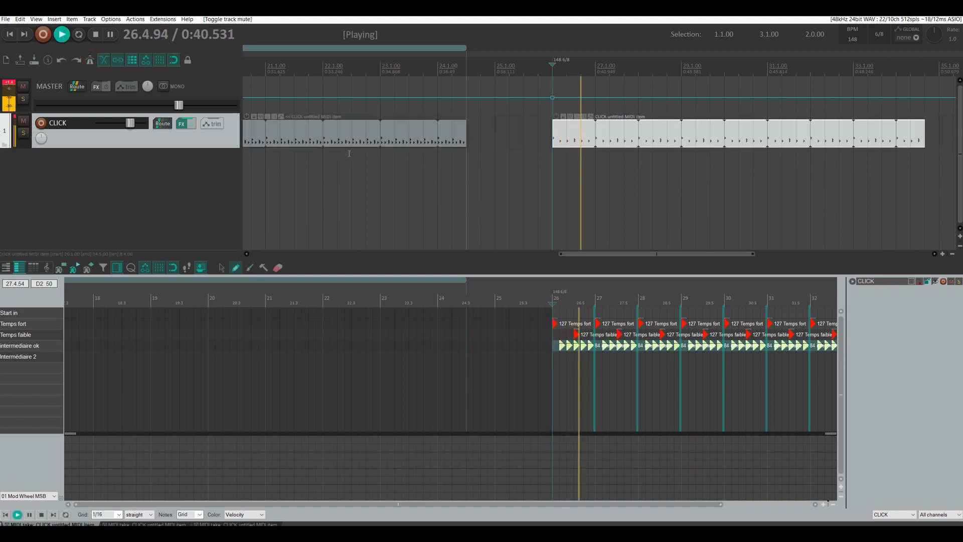
{"action": "scroll", "coordinate": [692, 359], "scroll_direction": "up", "scroll_amount": 3}
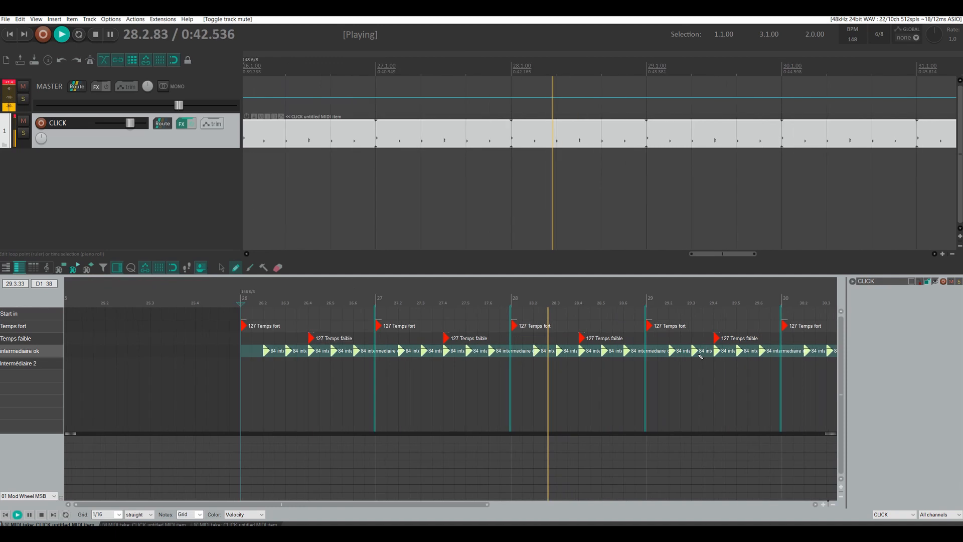
{"action": "scroll", "coordinate": [702, 351], "scroll_direction": "down", "scroll_amount": 4}
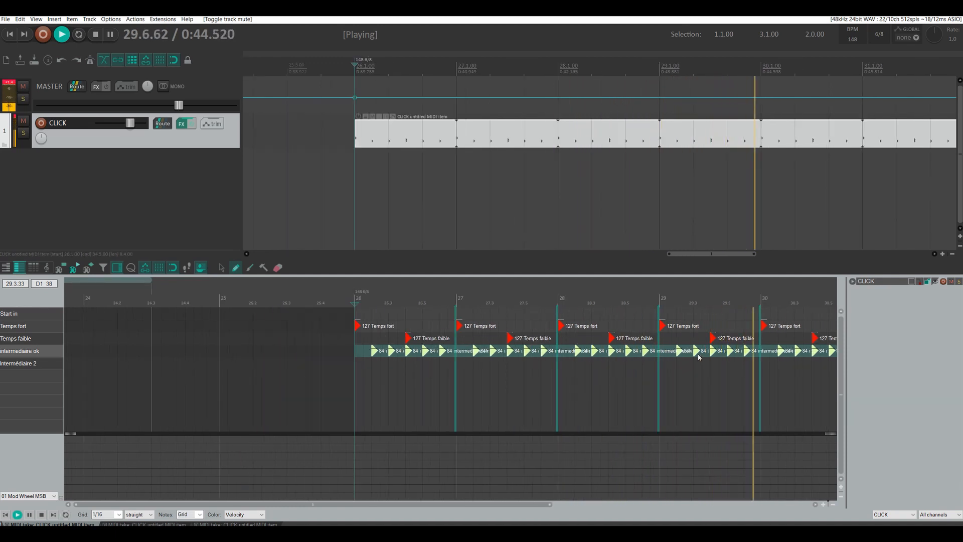
{"action": "key", "text": "space"}
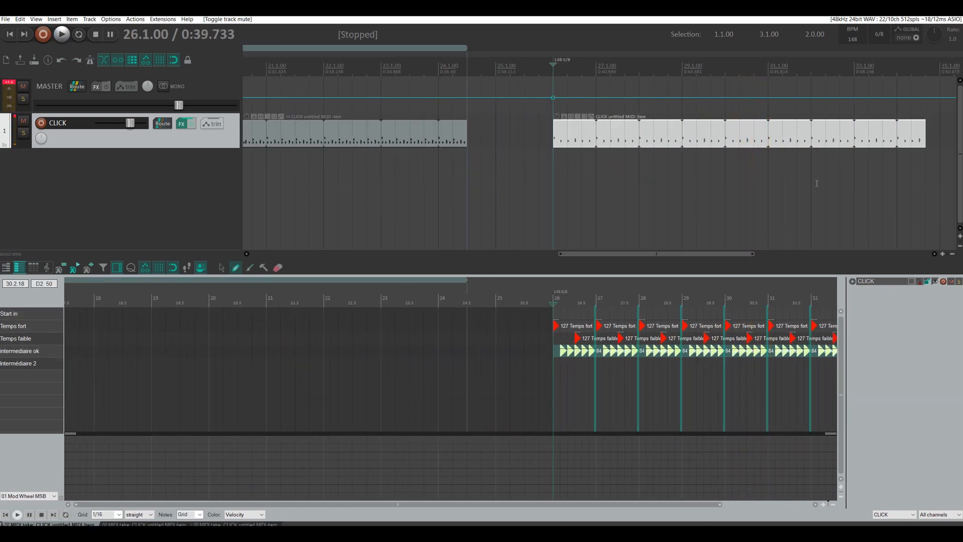
{"action": "scroll", "coordinate": [826, 182], "scroll_direction": "down", "scroll_amount": 8}
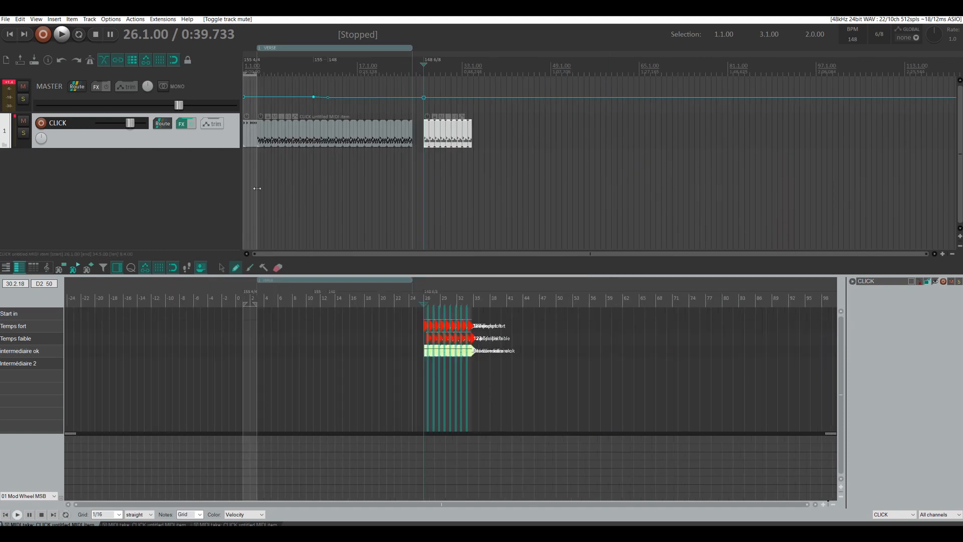